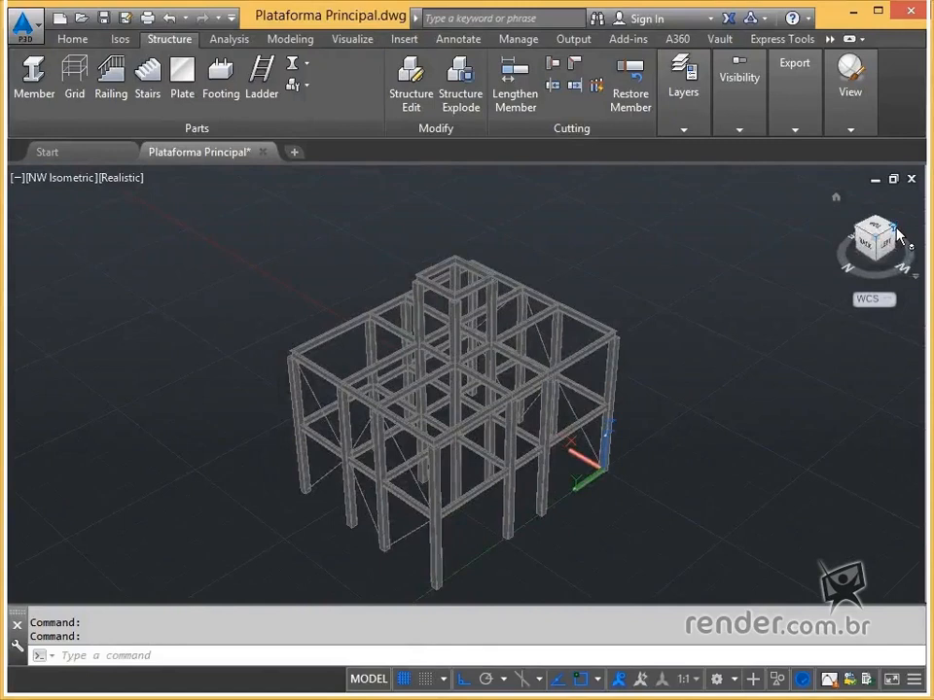
Create a new layer named Guarda corpo
click(898, 233)
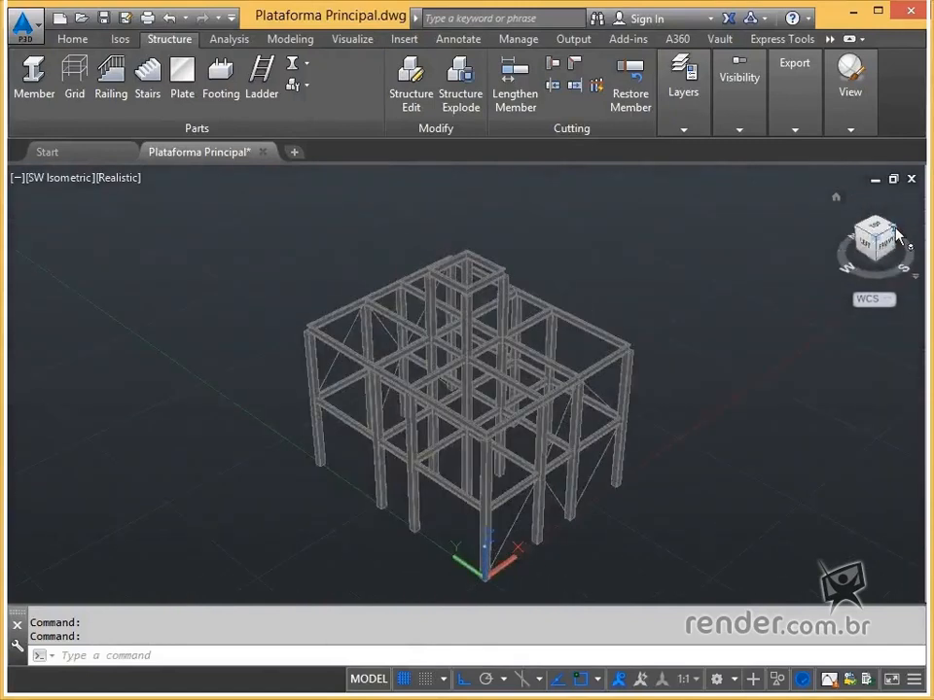
scroll(467, 454, up, 3)
middle_drag(467, 454, 437, 454)
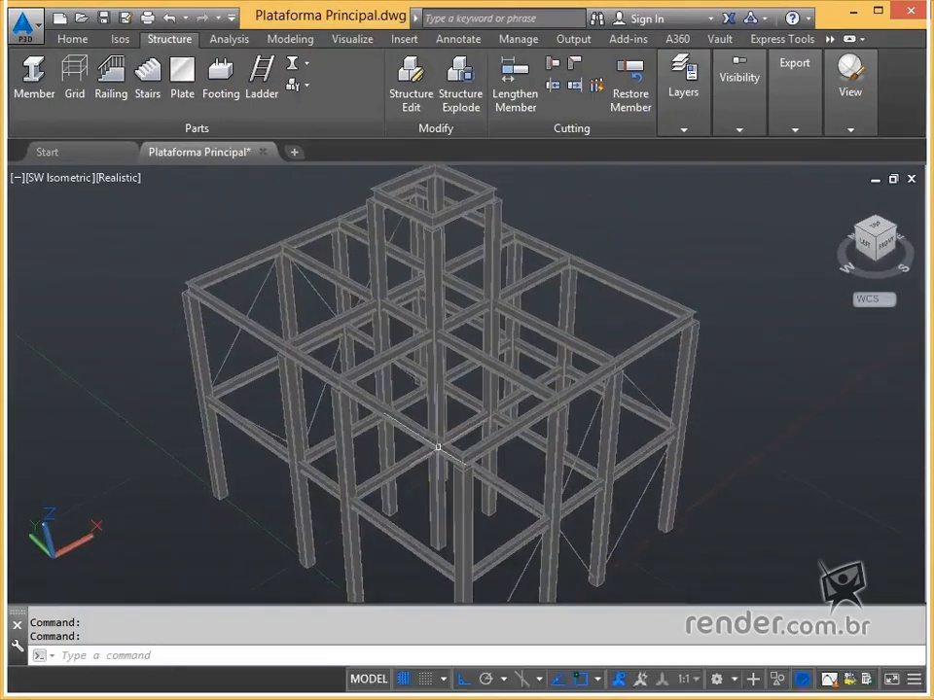
scroll(438, 449, down, 3)
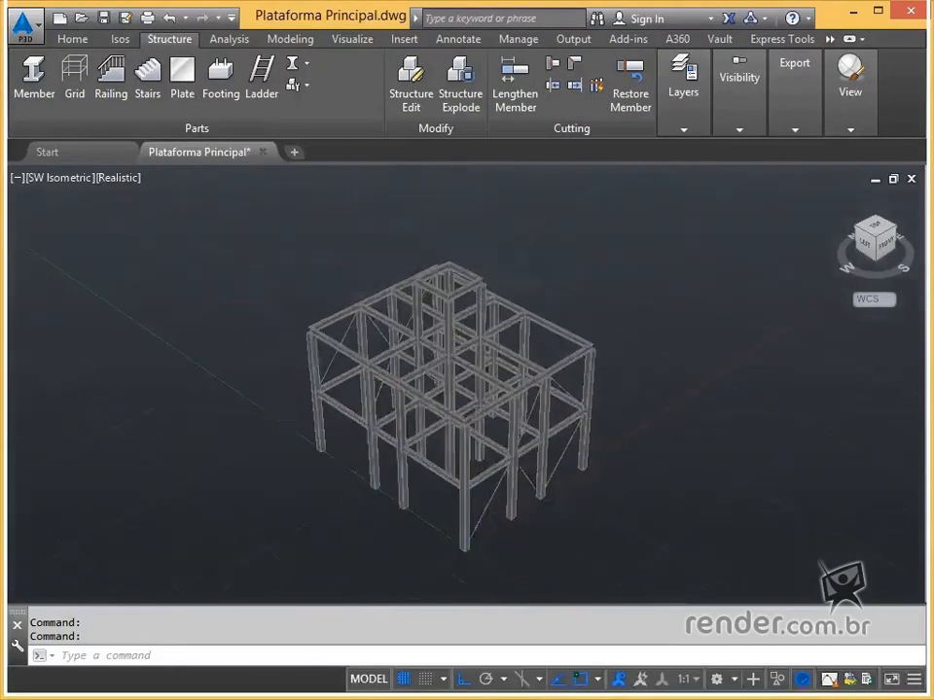
click(685, 129)
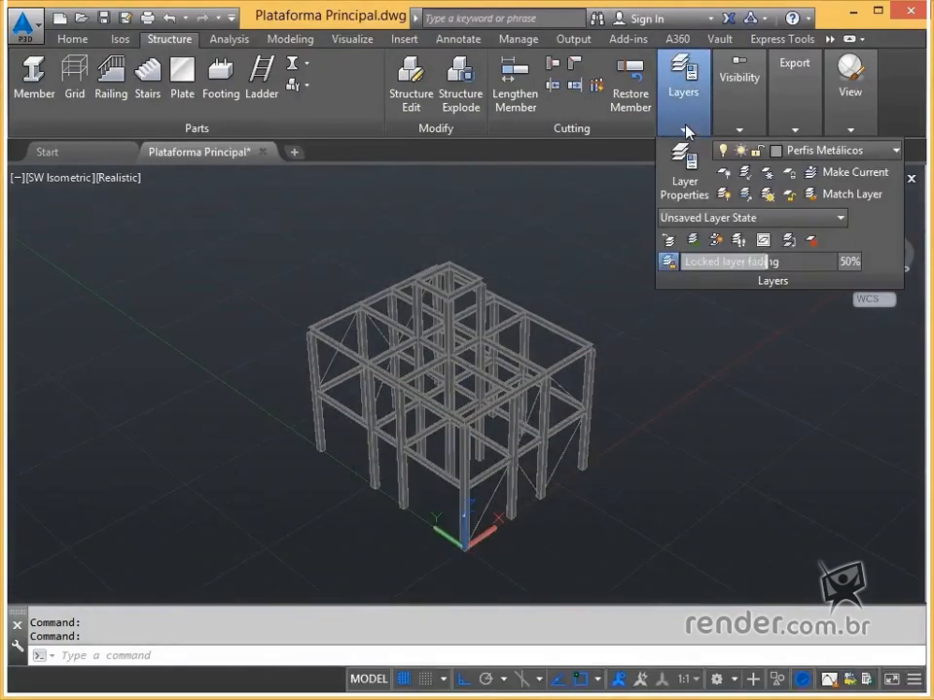
click(686, 190)
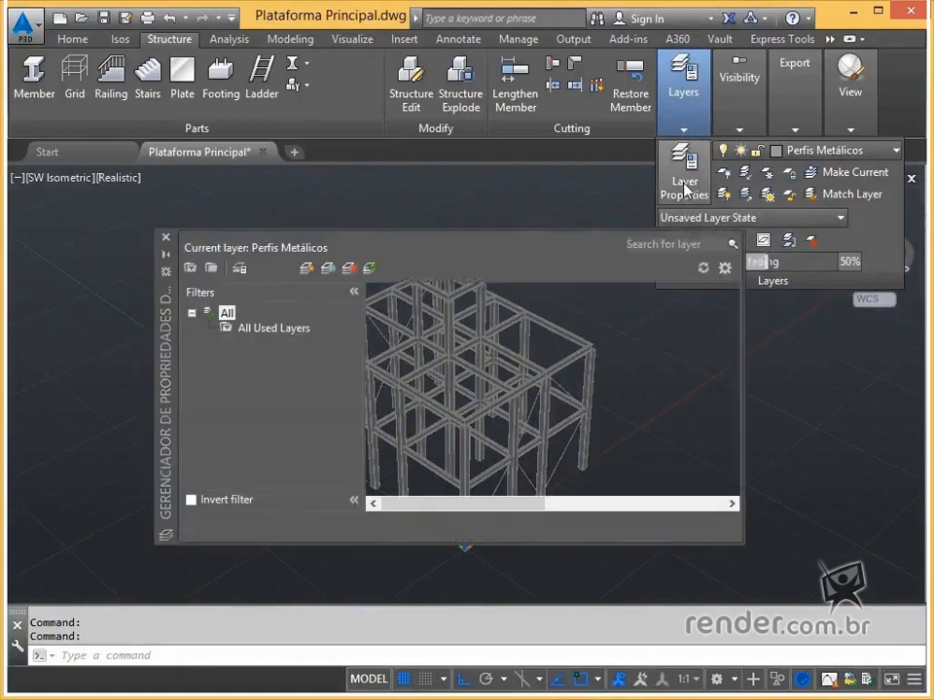
click(308, 270)
text(Guarda corpo)
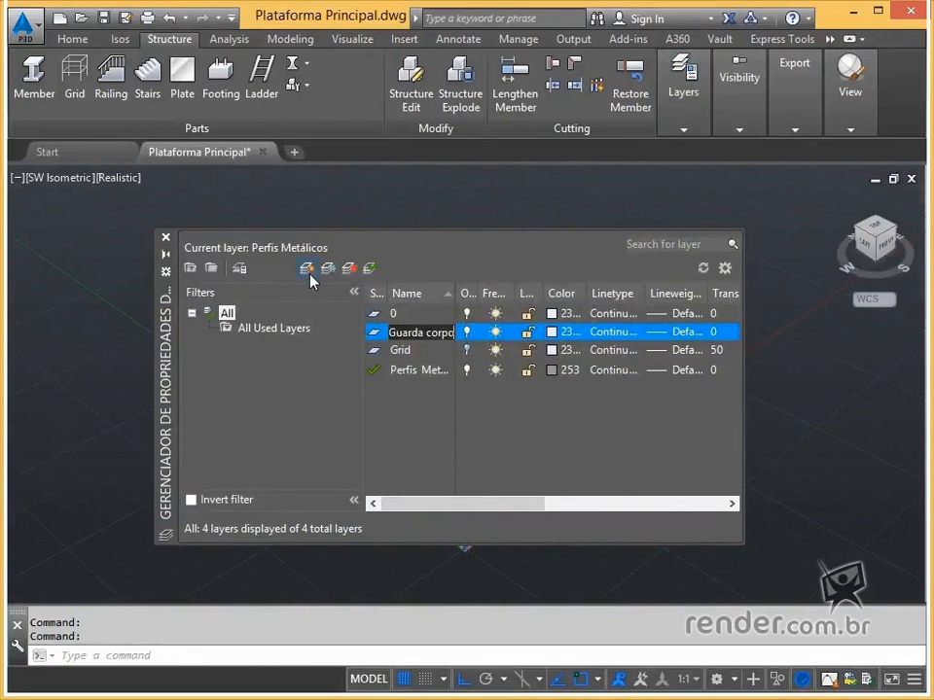
Assign index color 30 to the Guarda corpo layer and make it the current layer
click(554, 332)
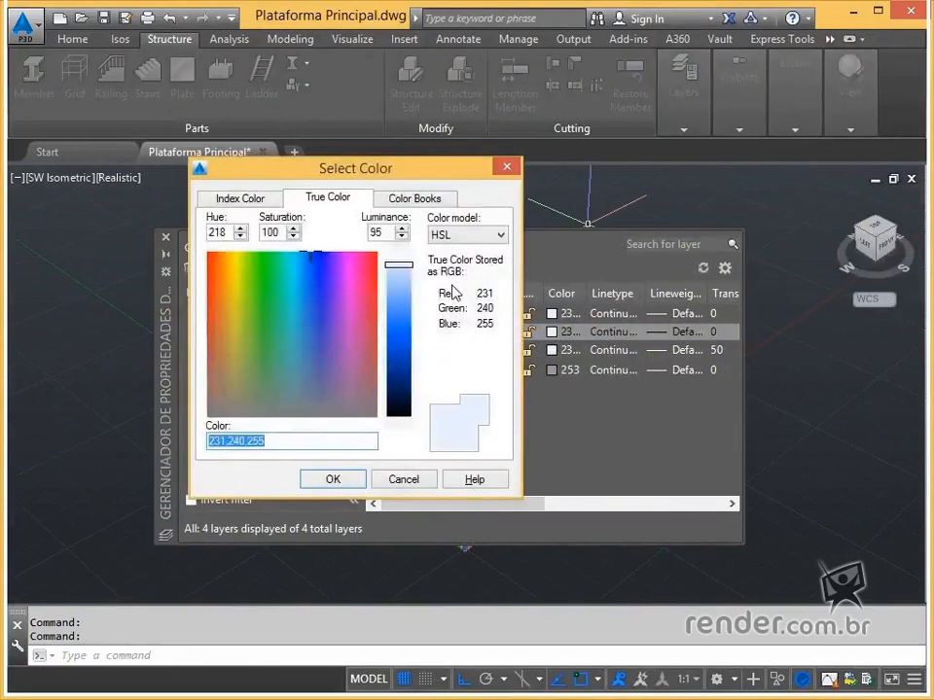
click(256, 200)
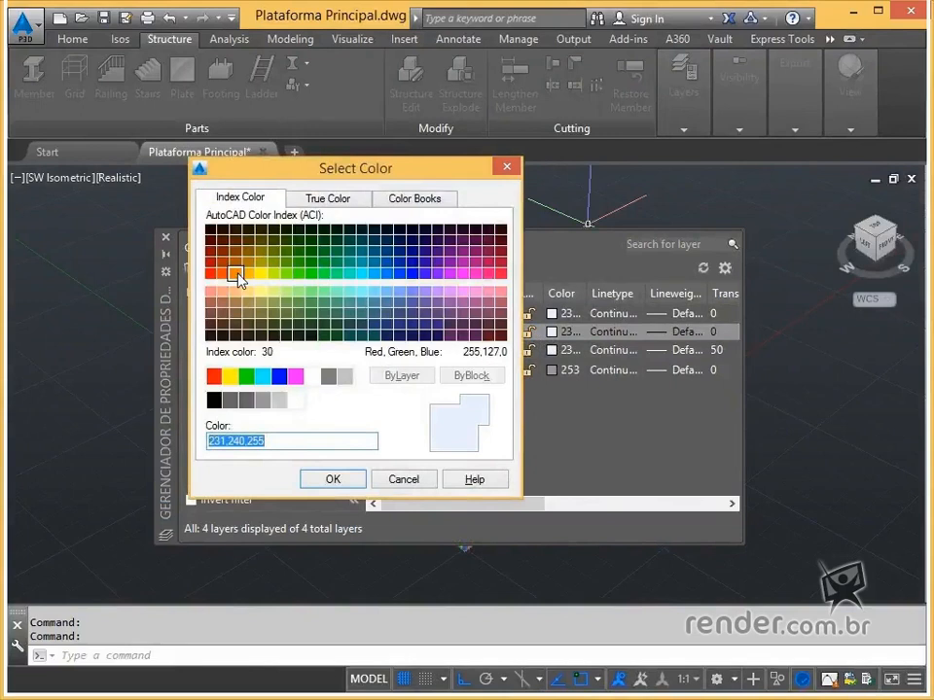
click(236, 276)
click(340, 482)
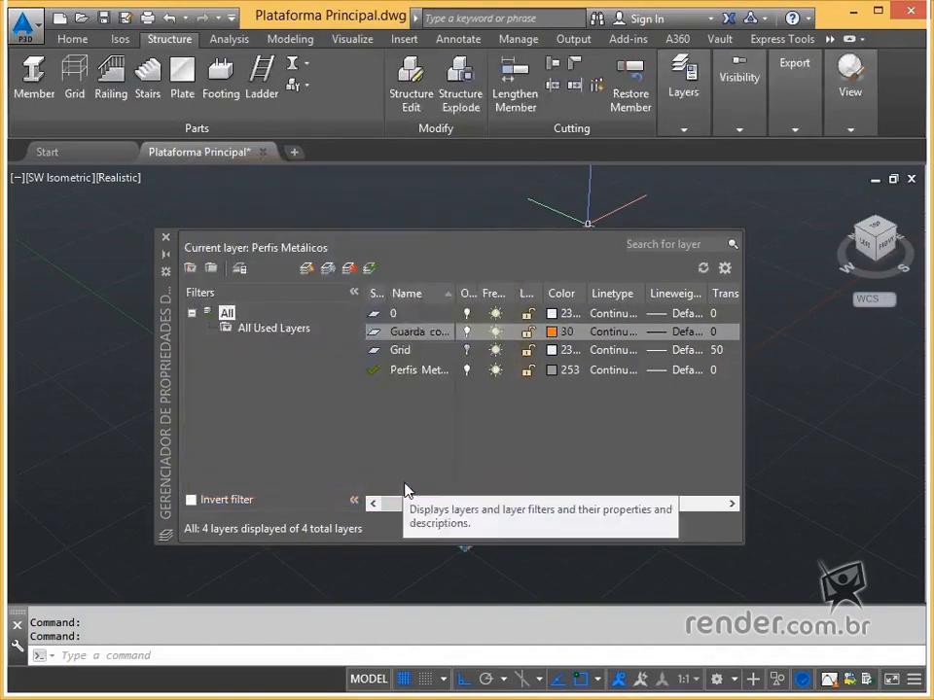
click(375, 334)
double_click(375, 337)
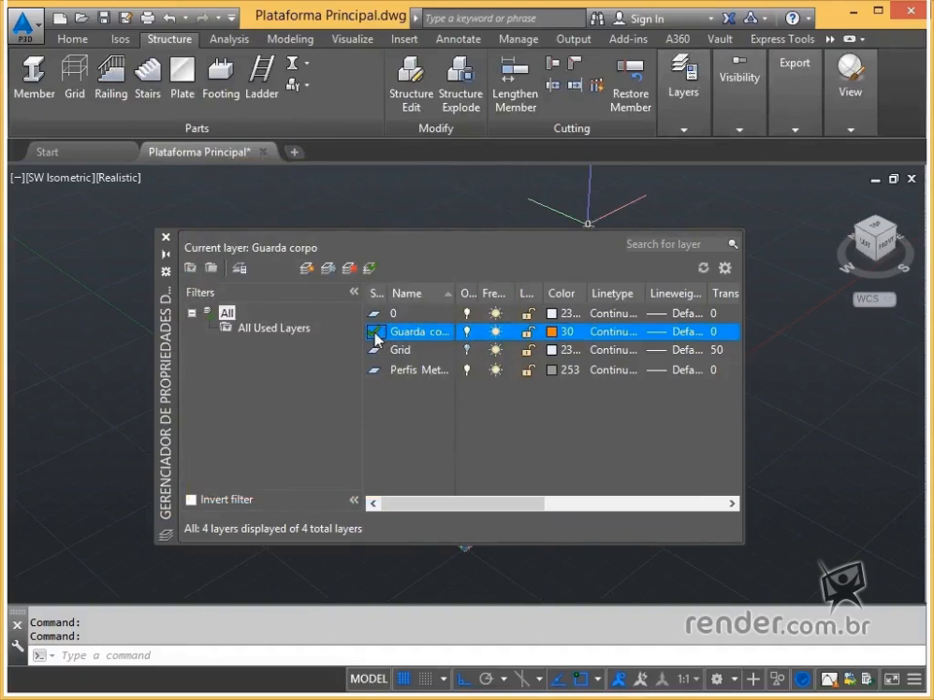
click(166, 238)
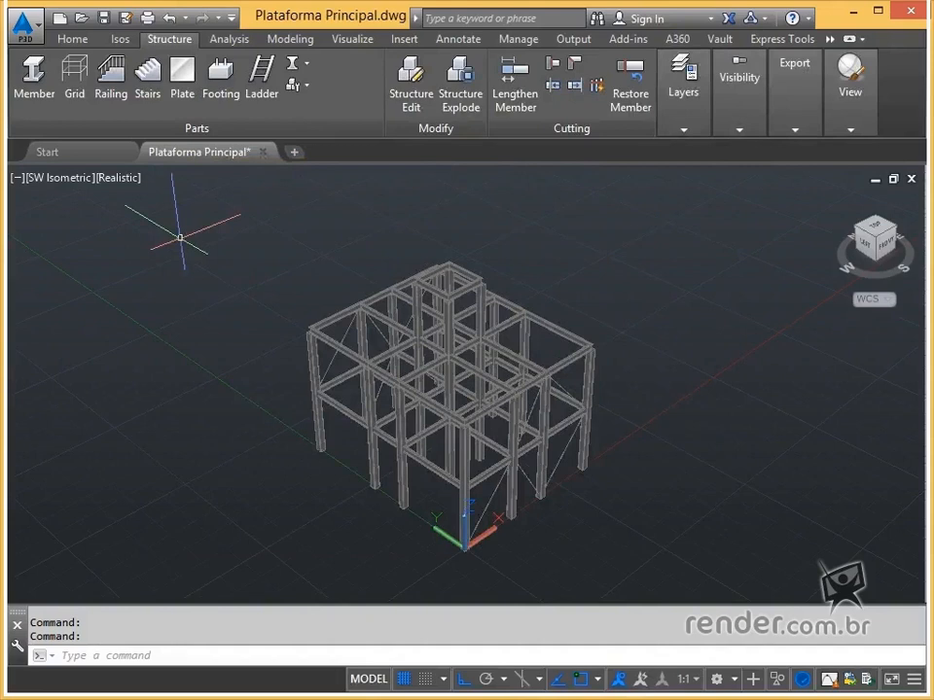
Turn on the Grid layer and turn off the Perfis Metálicos layer
click(694, 134)
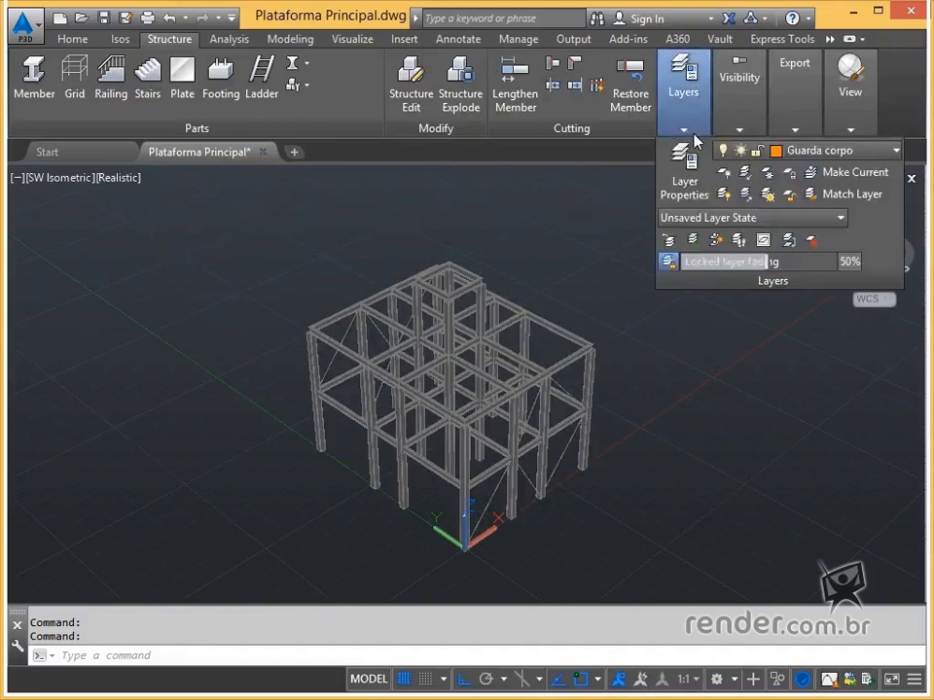
click(824, 149)
click(728, 194)
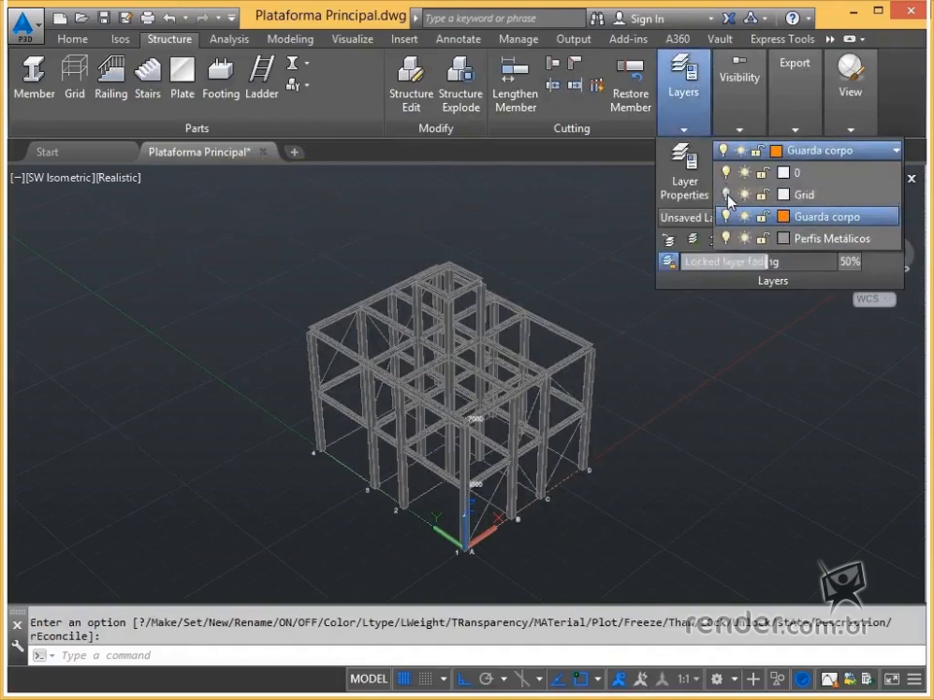
click(726, 238)
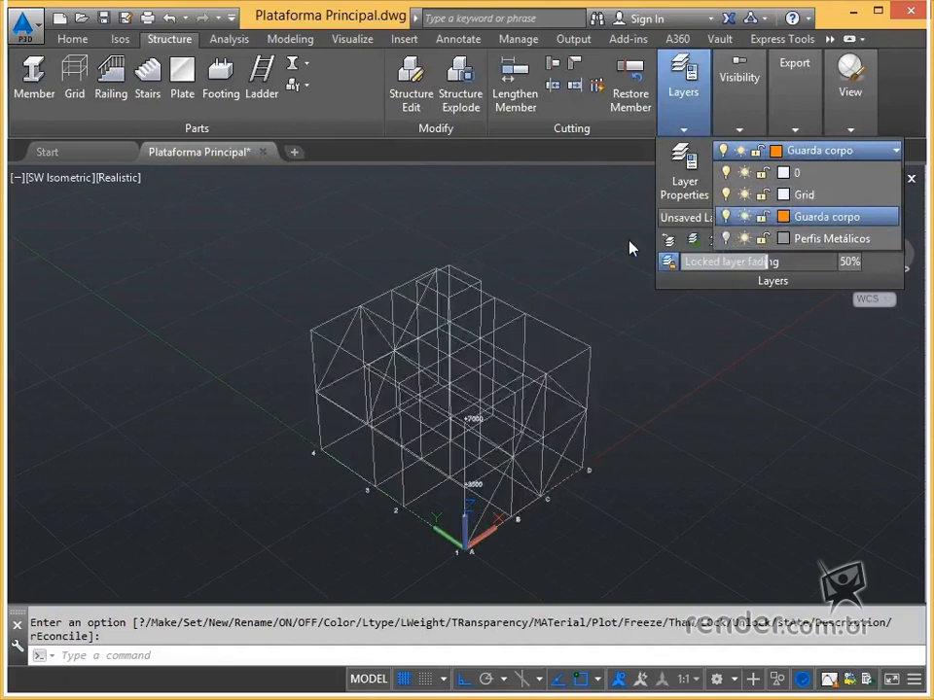
click(577, 240)
key(Escape)
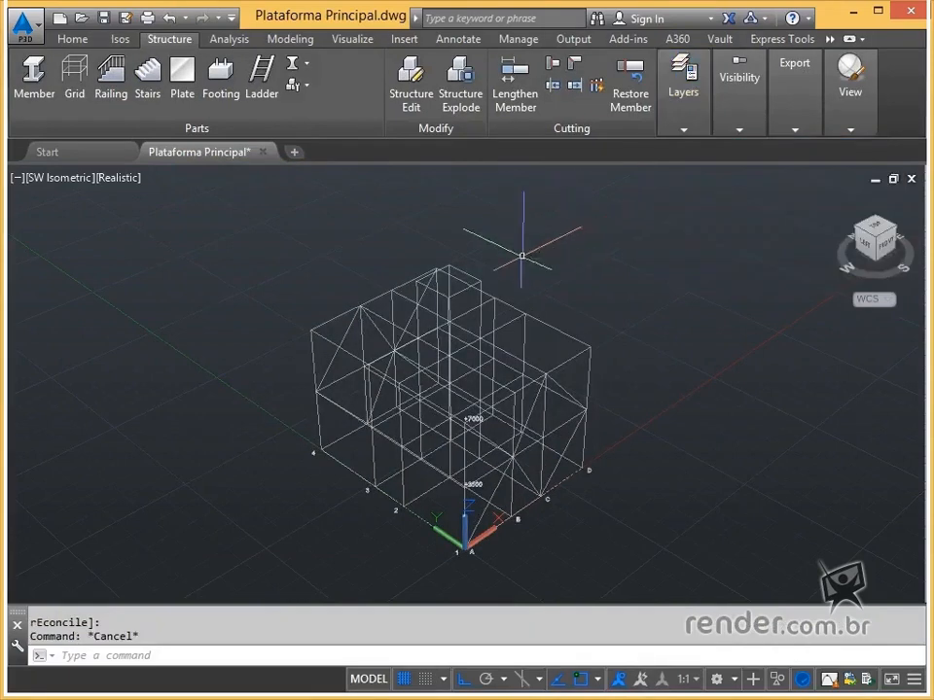
Start a railing and, in its settings, set the first mid rail height to 300 and the second mid rail height to 750
scroll(360, 308, up, 4)
middle_drag(322, 357, 394, 272)
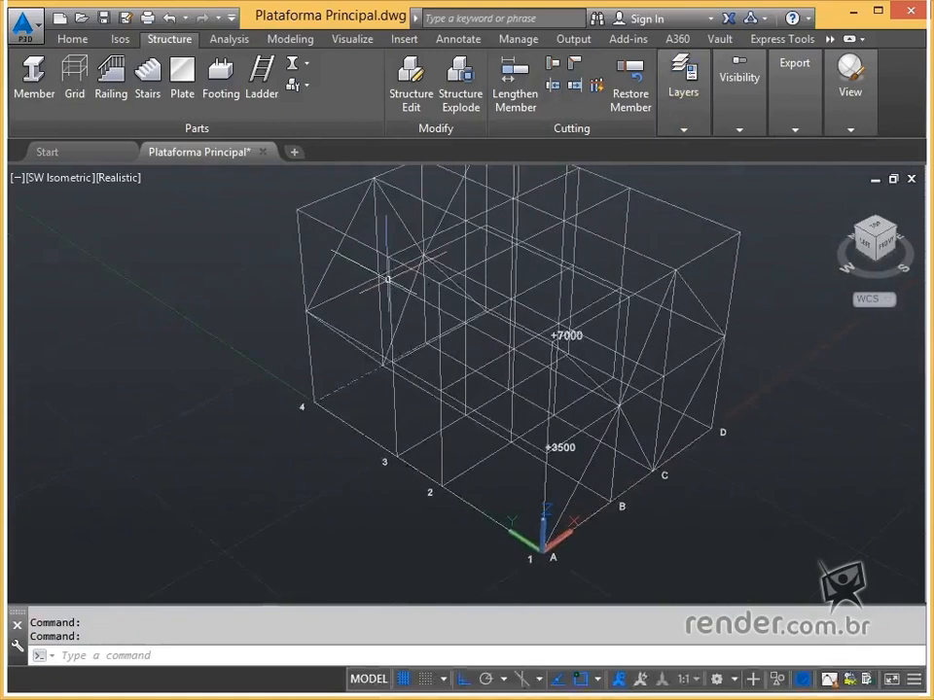
click(113, 88)
right_click(185, 289)
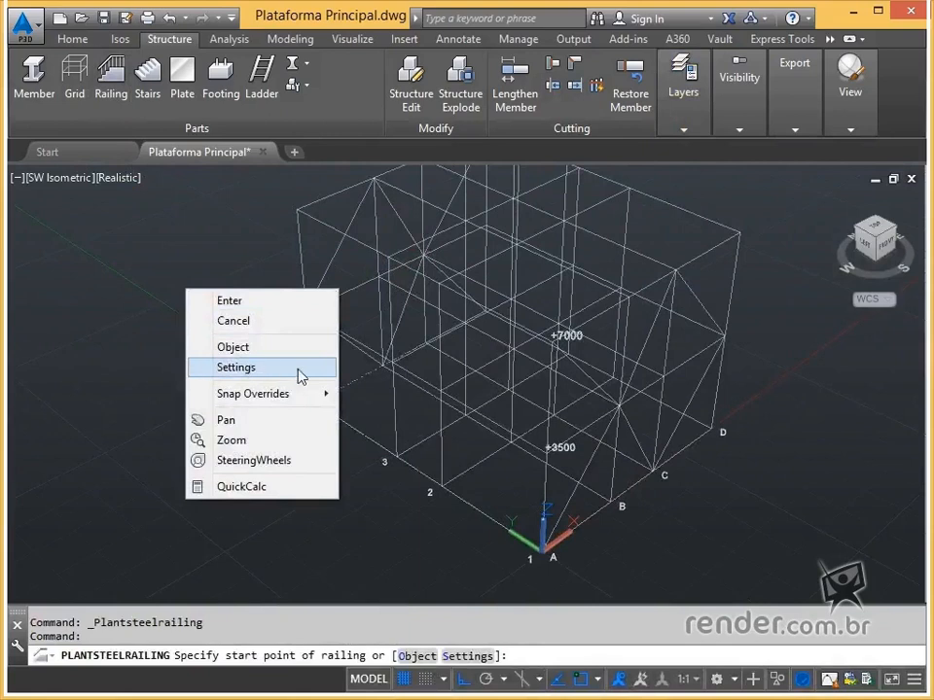
click(234, 368)
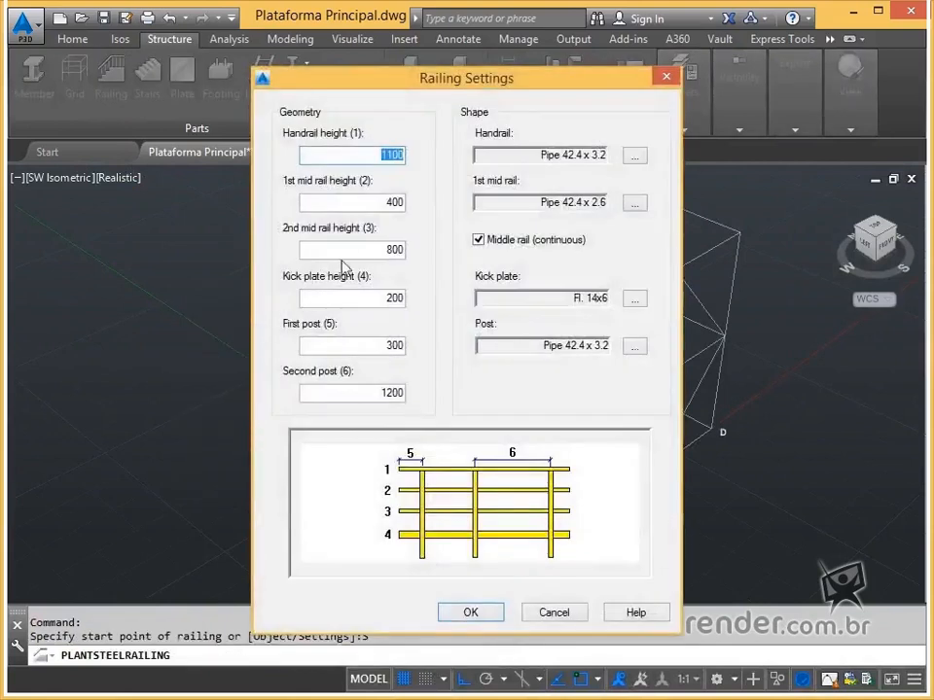
click(376, 156)
text(0)
key(Tab)
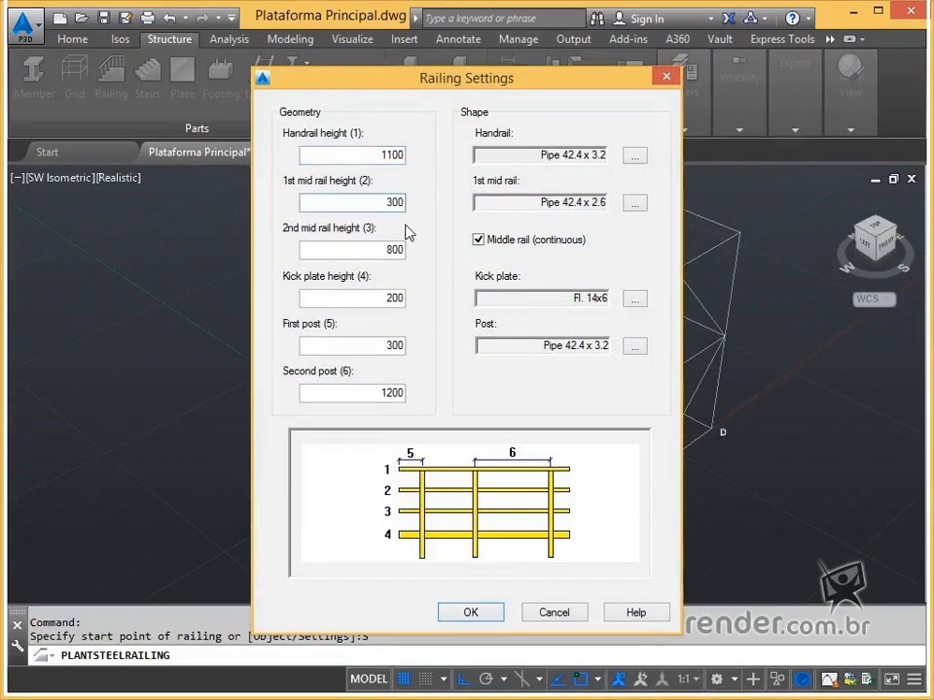
click(375, 251)
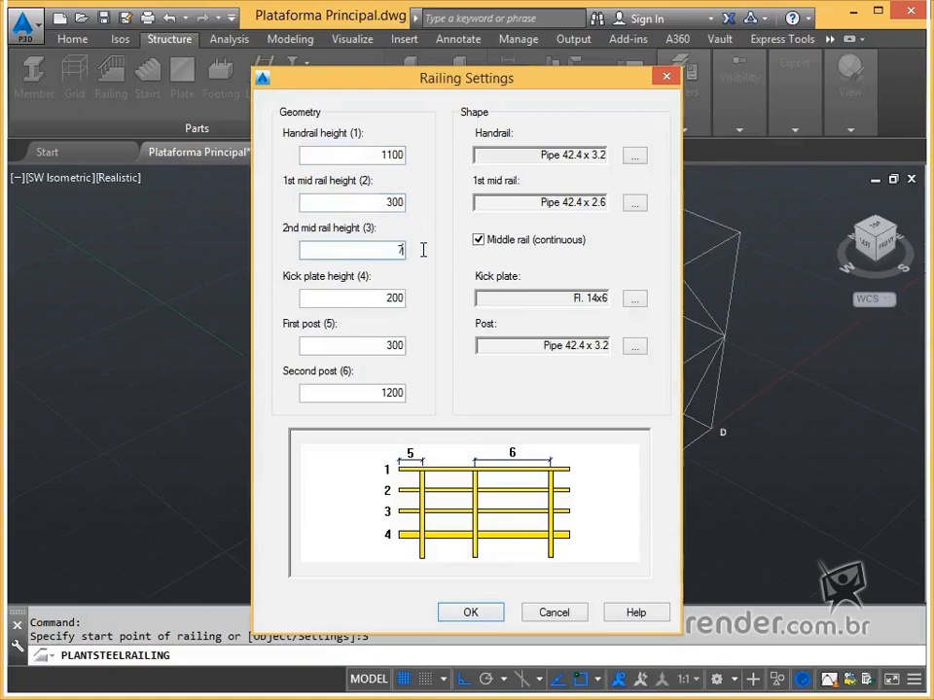
Set the railing's kick plate height to 150 and the second post distance to 900
click(386, 297)
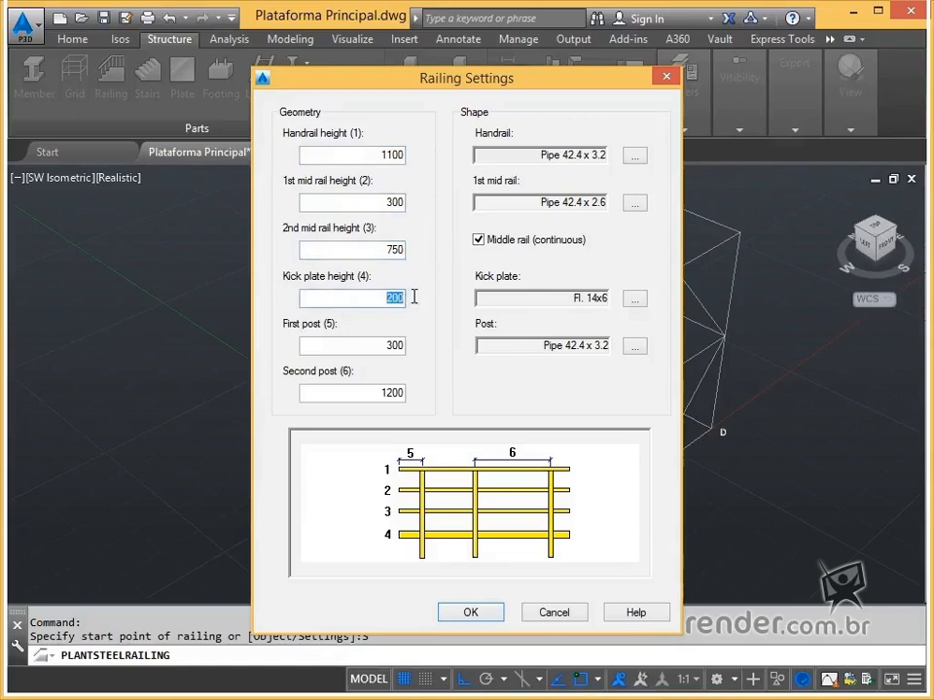
drag(387, 351, 414, 348)
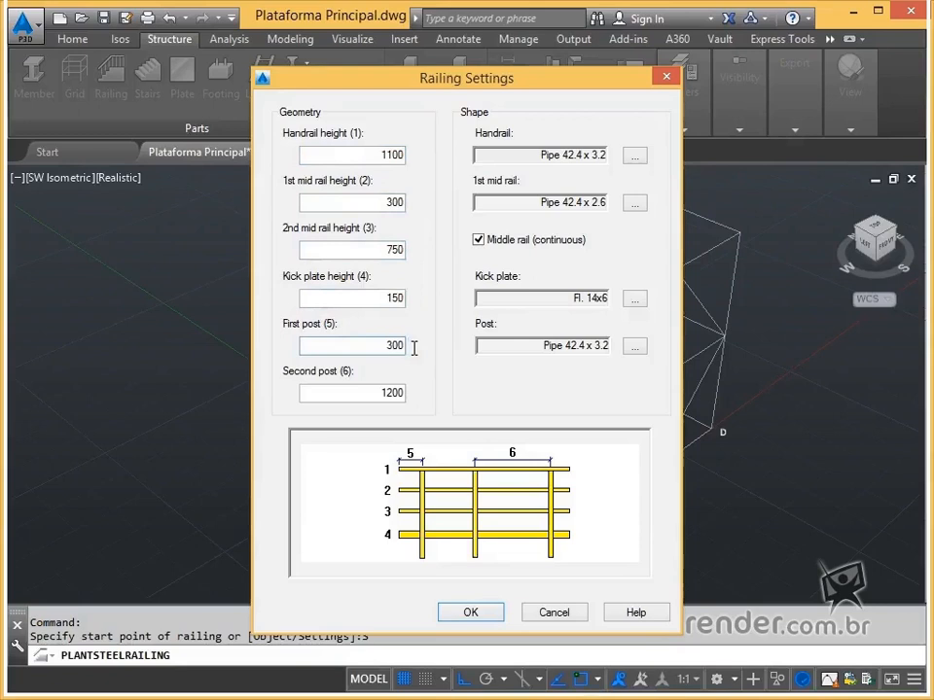
drag(383, 395, 419, 397)
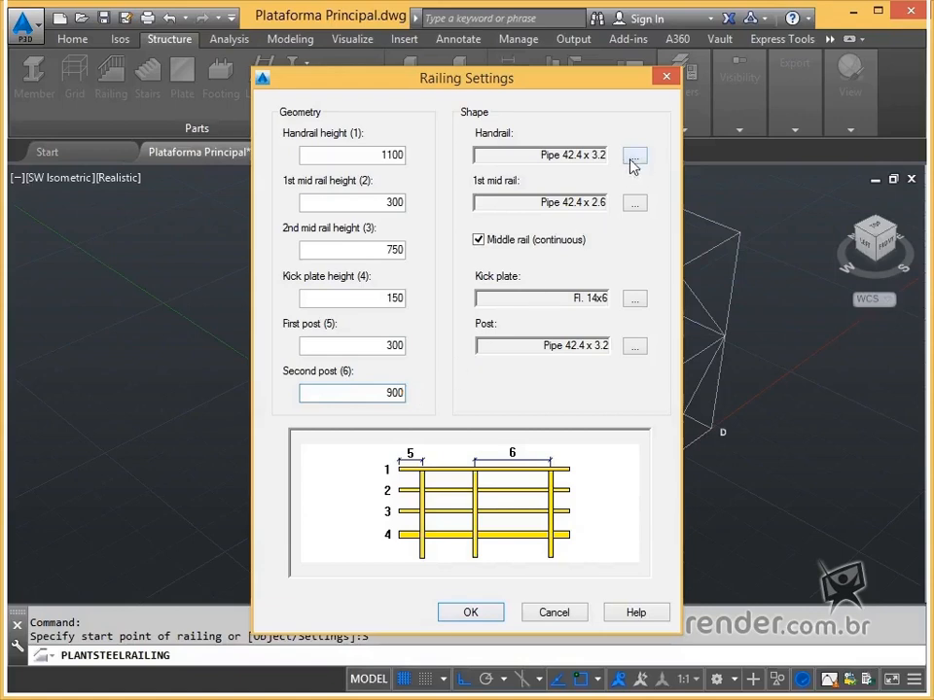
Choose DIN Pipe 42.4 x 4 as the handrail shape and Pipe 42.4 x 3.2 as the first mid rail shape
key(Return)
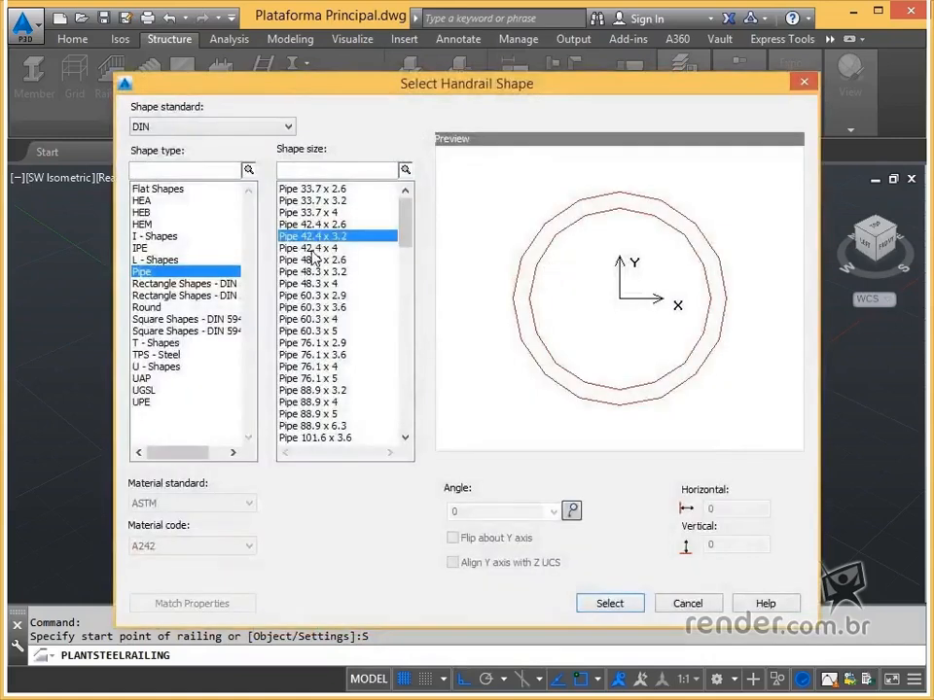
click(316, 249)
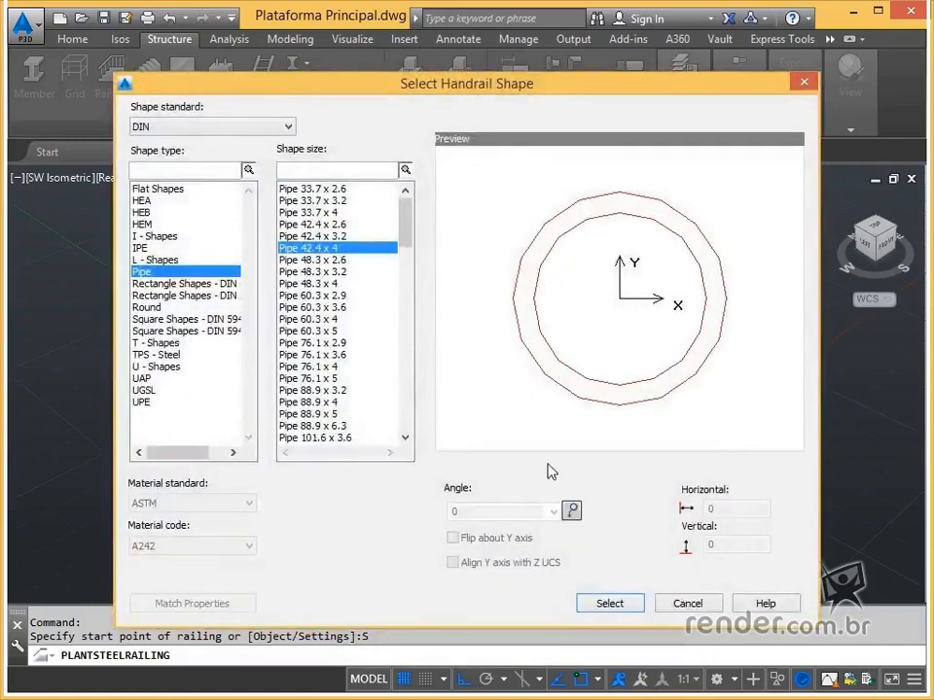
click(589, 608)
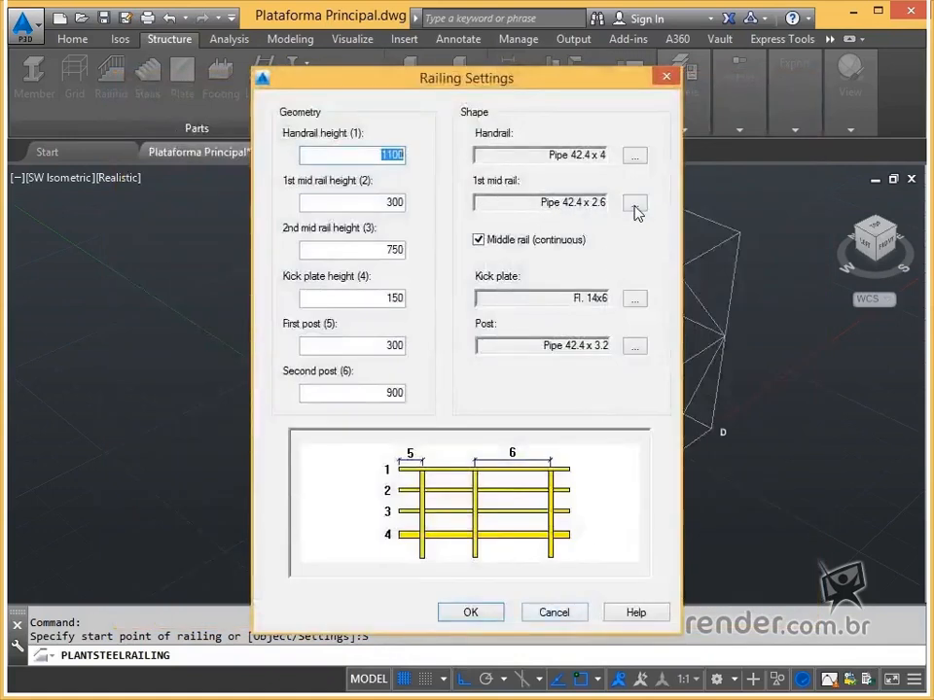
key(Return)
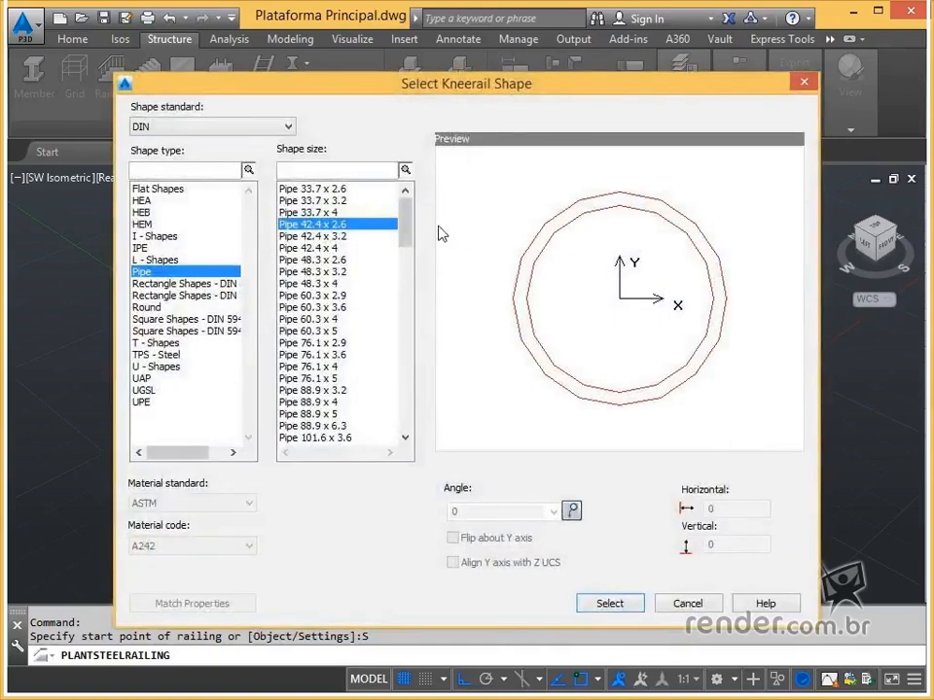
click(336, 236)
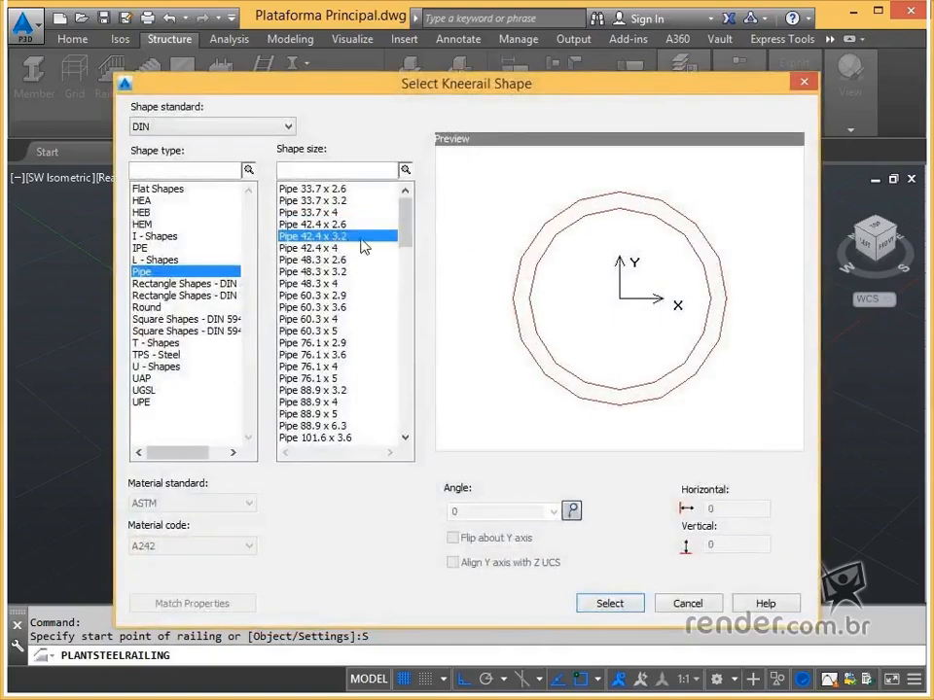
click(610, 604)
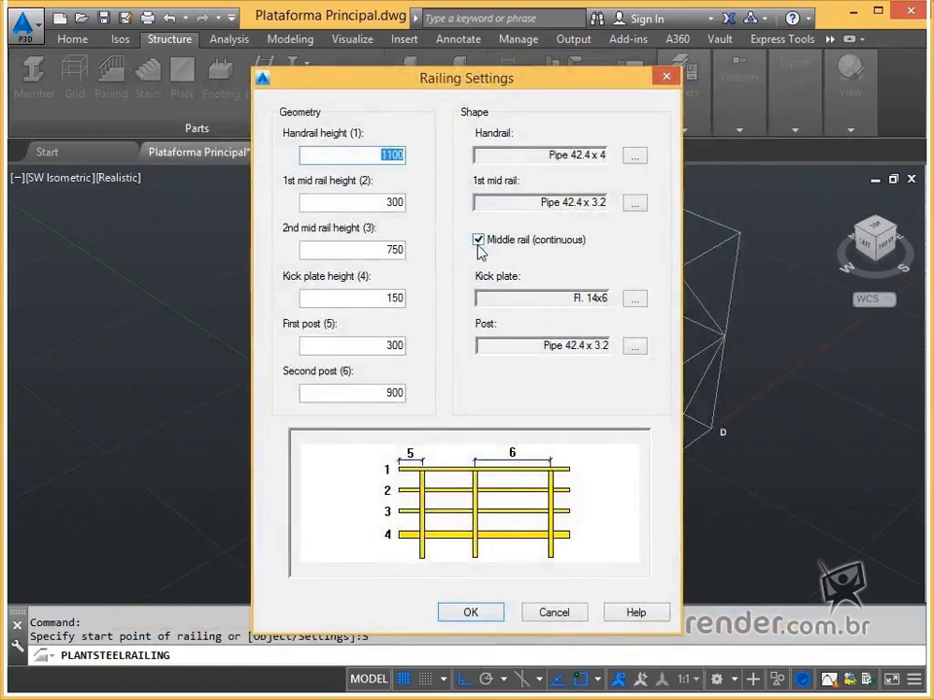
Choose the DIN flat shape Fl. 38x10 for the railing's kick plate
click(642, 300)
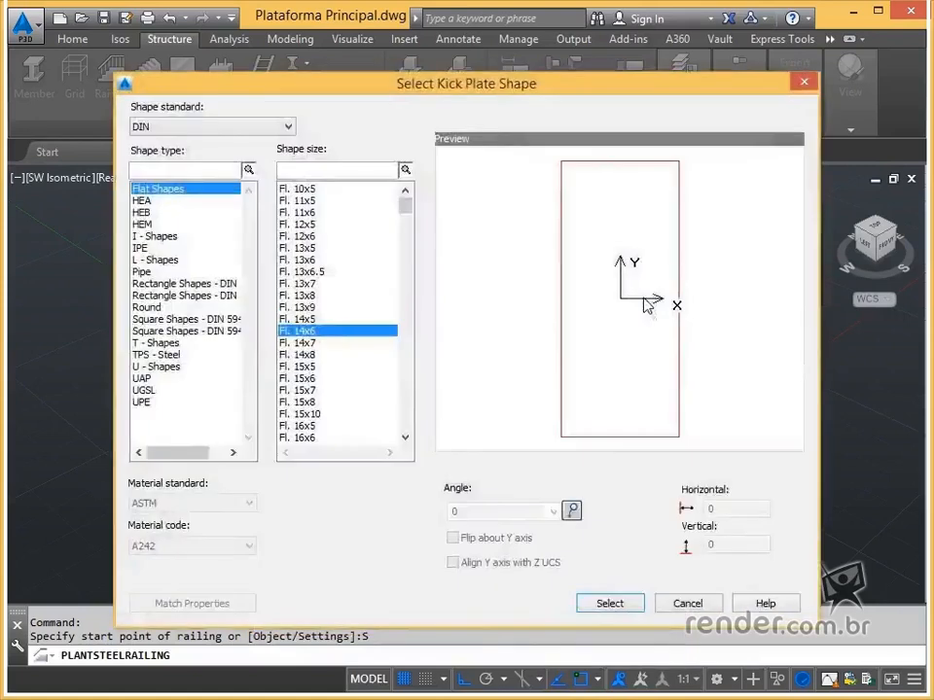
drag(410, 218, 408, 292)
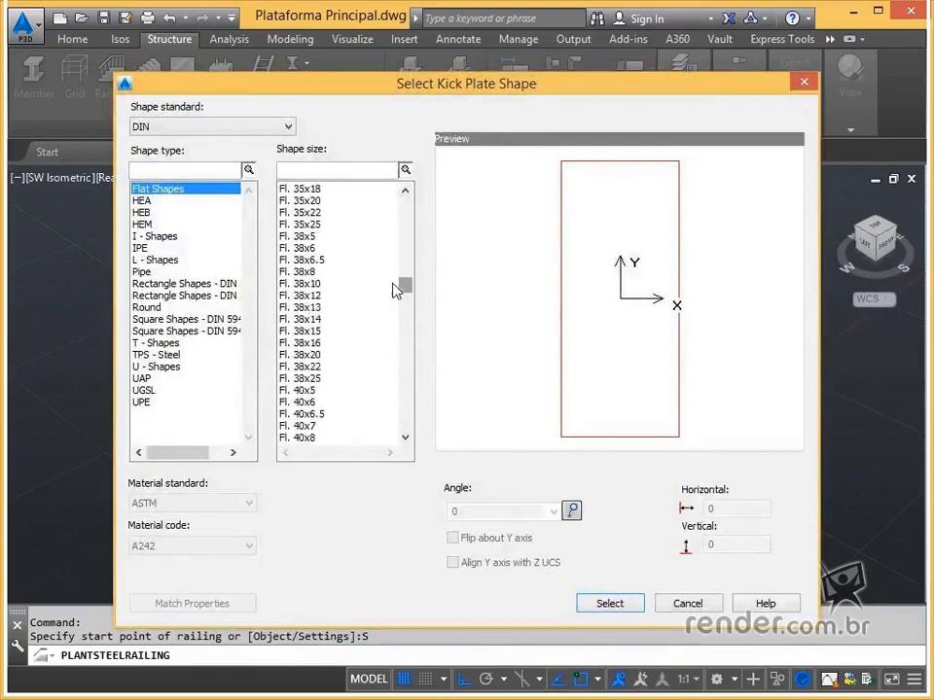
click(295, 289)
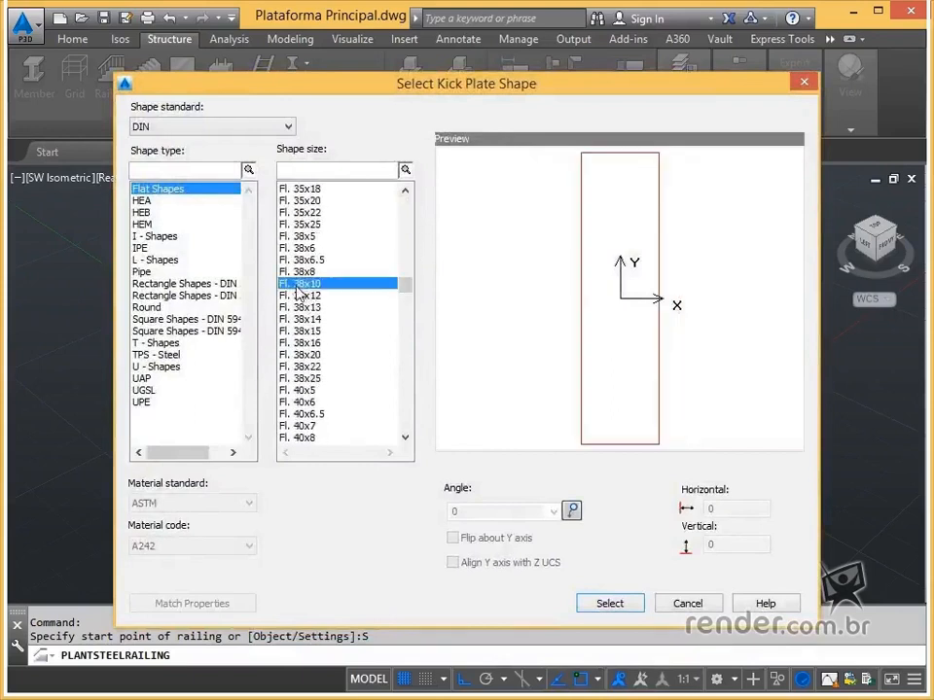
click(610, 604)
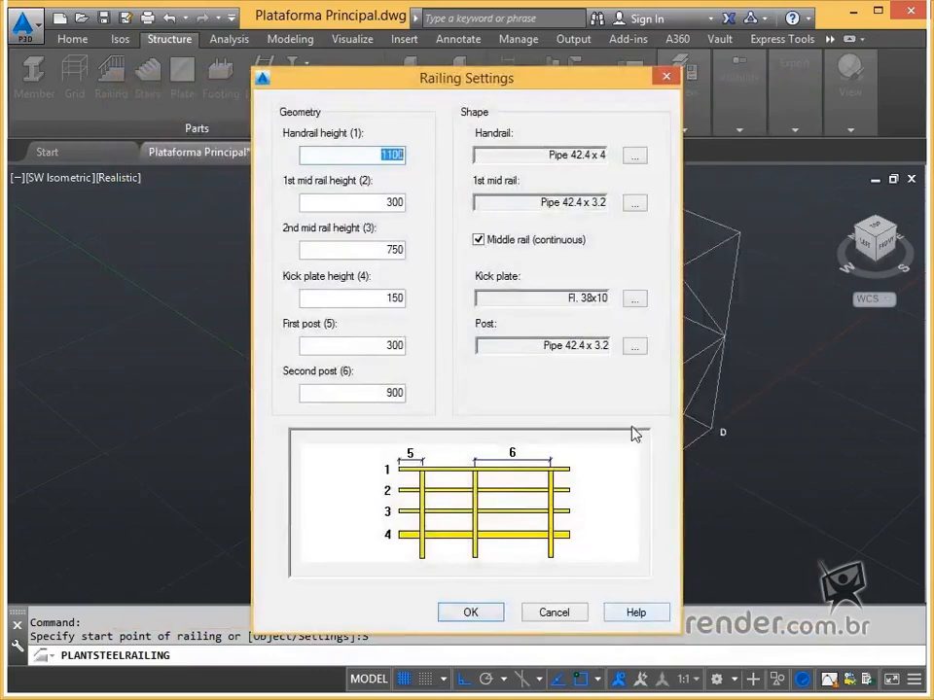
Choose the DIN shape Pipe 48.3 x 2.6 for the railing posts and accept the railing settings
click(634, 347)
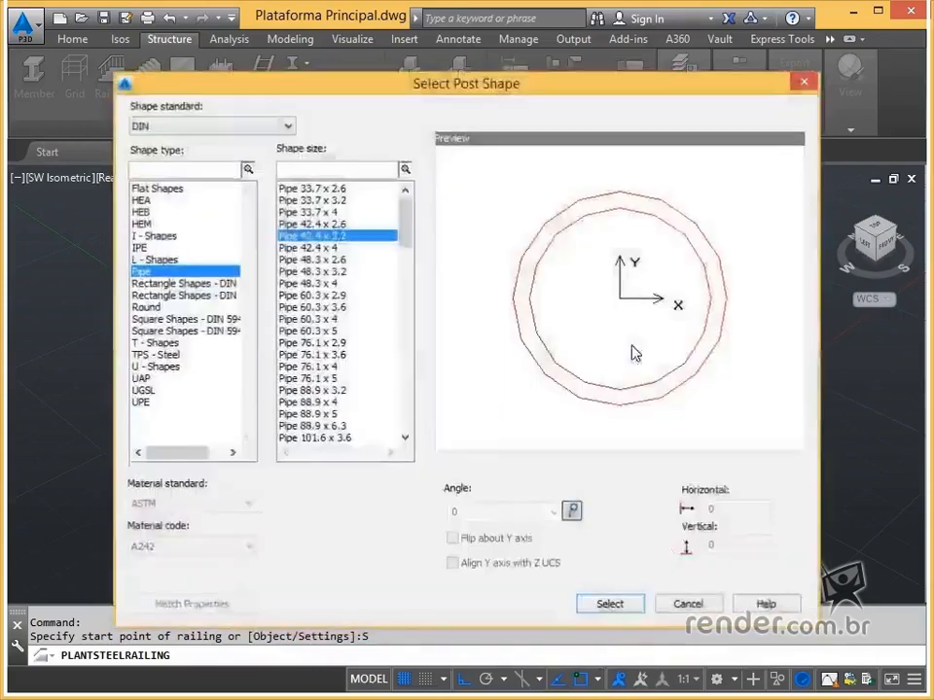
scroll(411, 251, down, 1)
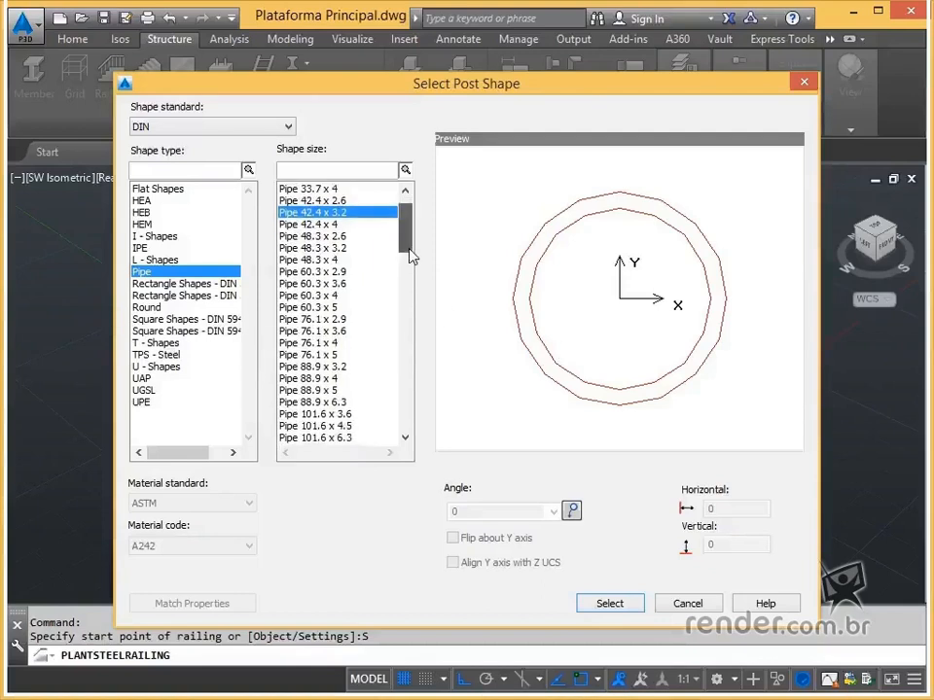
click(341, 237)
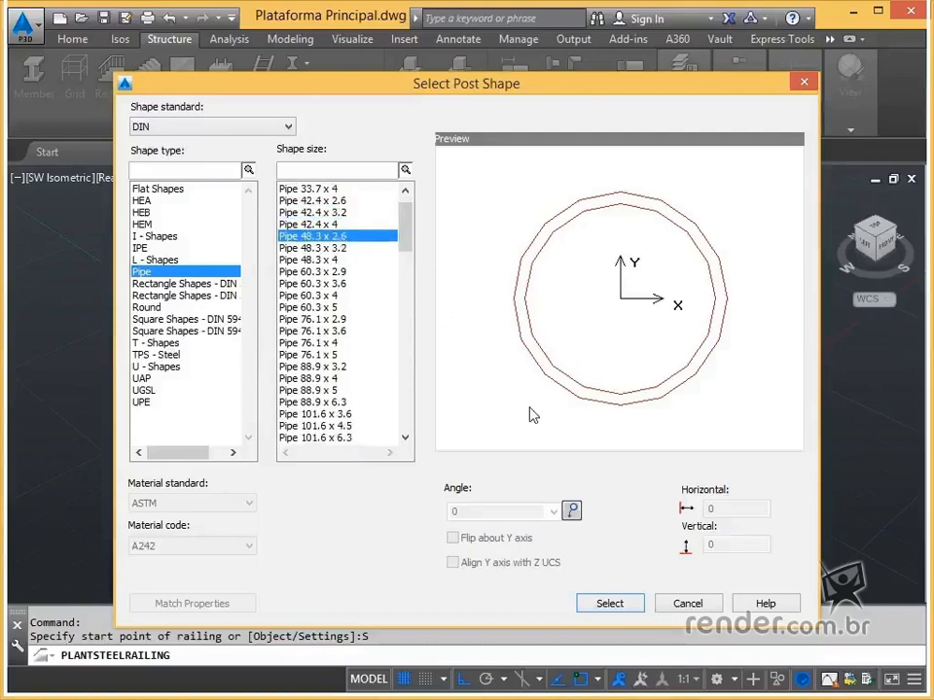
click(619, 607)
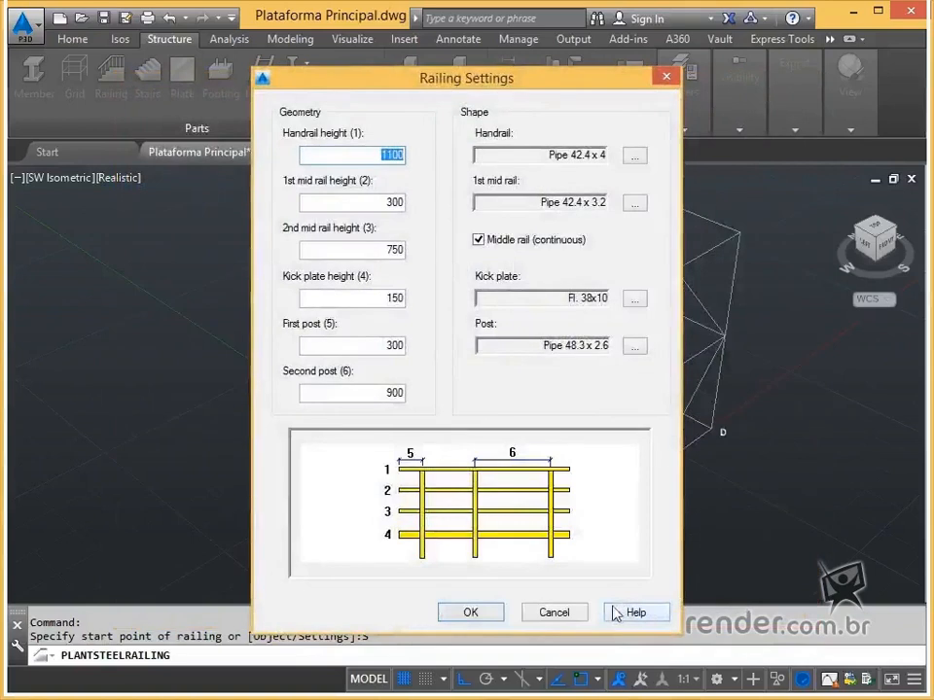
click(474, 615)
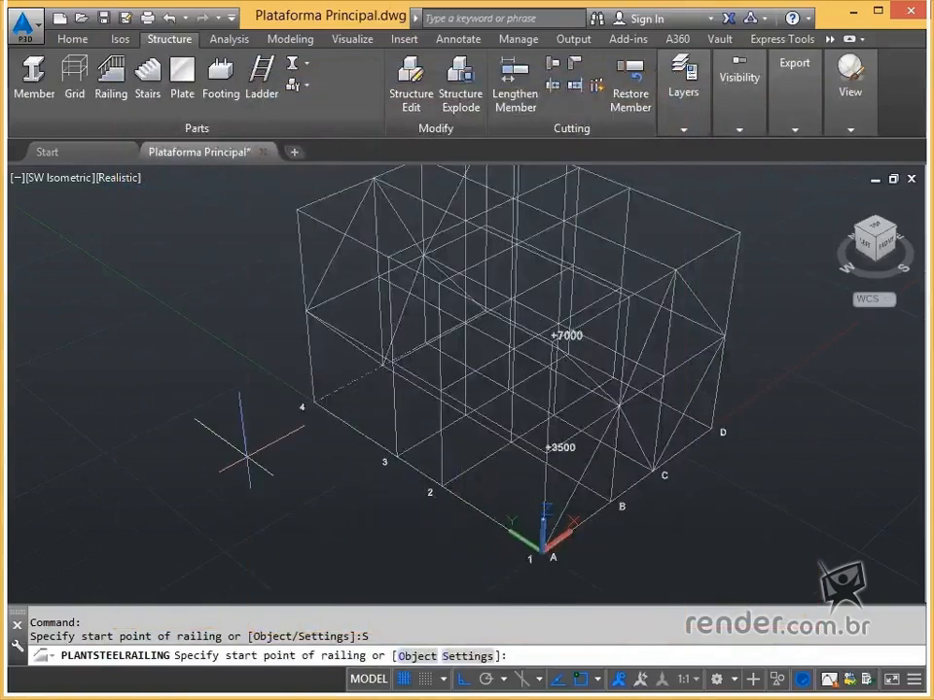
Place a railing at the +3500 level along gridline A, from gridline 4 to gridline 3
click(116, 82)
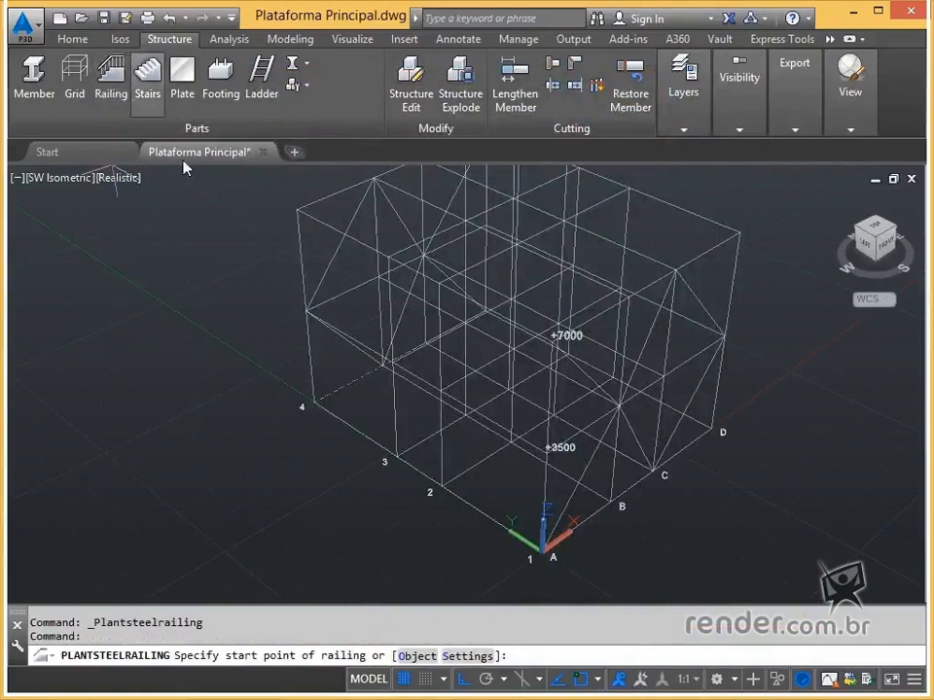
click(307, 312)
scroll(386, 372, up, 2)
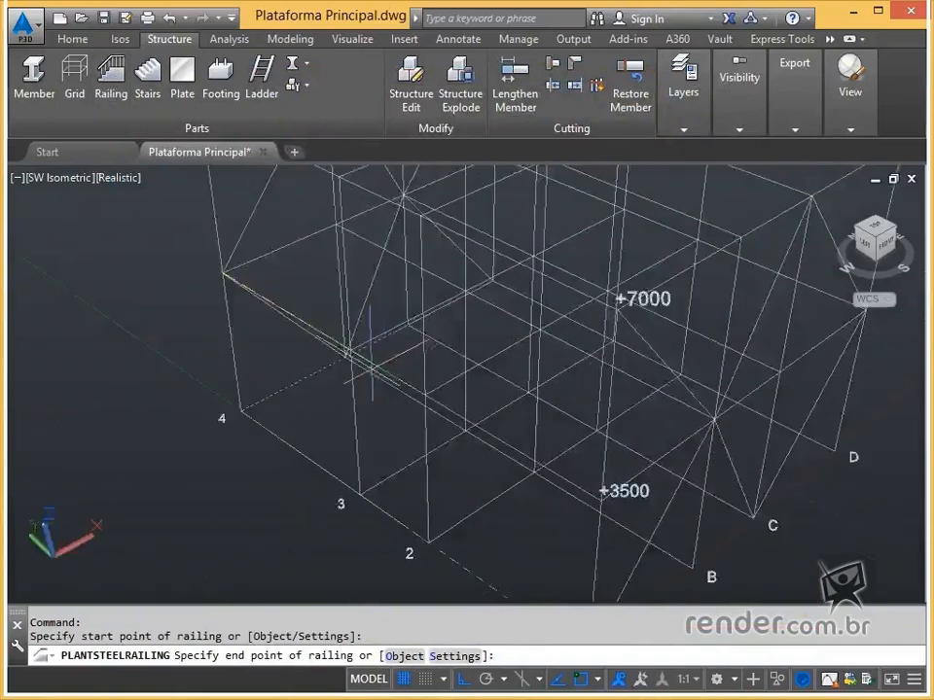
scroll(386, 372, up, 2)
middle_drag(334, 366, 490, 367)
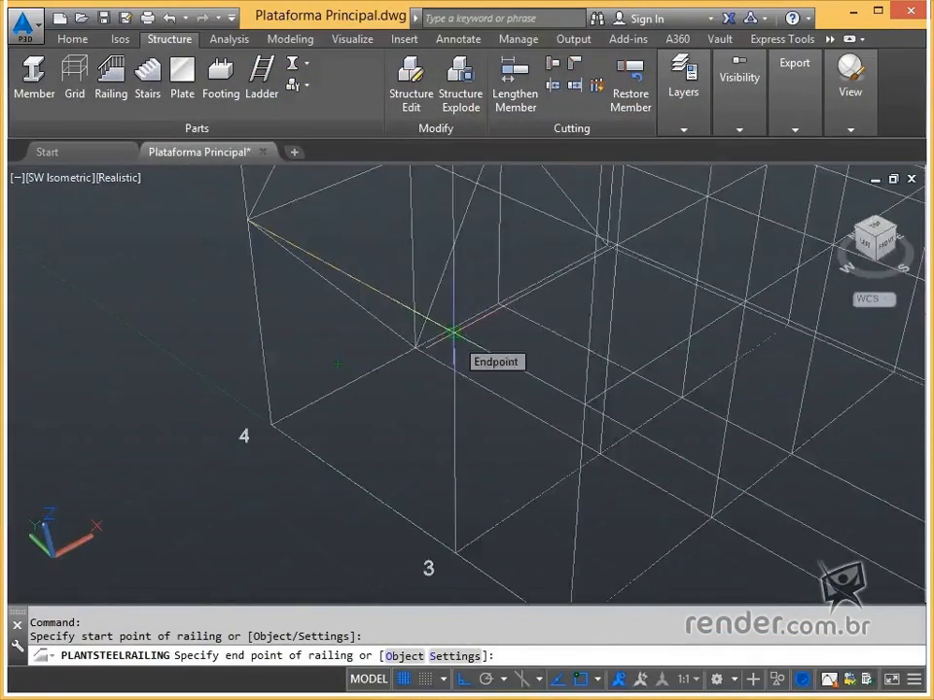
click(453, 333)
key(Escape)
Place a railing at the +3500 level from gridline 2 to corner A1 and on along gridline 1 to D
key(Return)
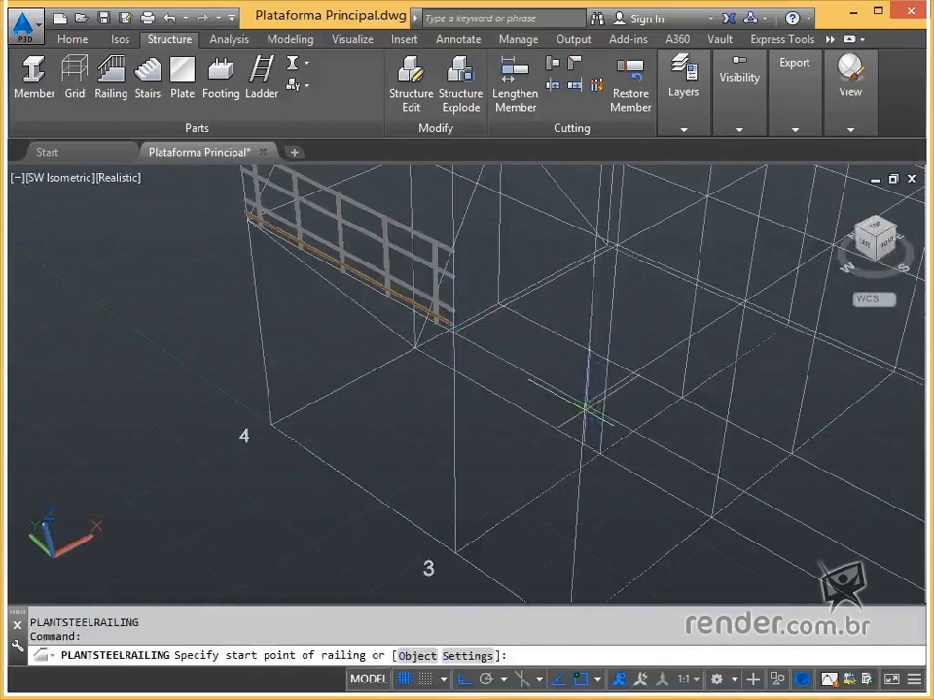
click(583, 400)
scroll(705, 444, up, 3)
click(522, 399)
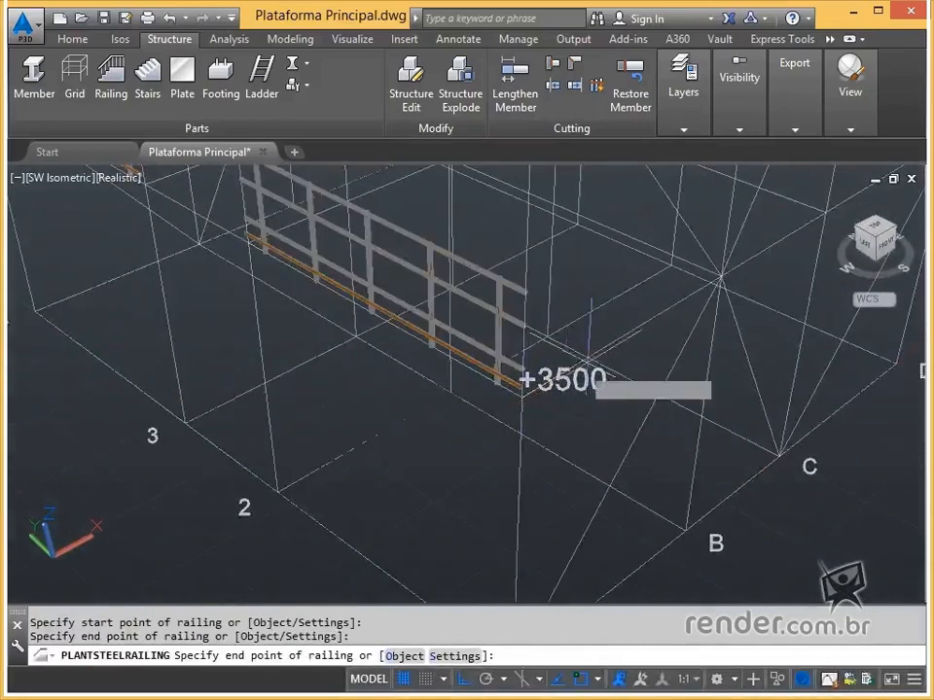
click(720, 277)
middle_drag(720, 277, 402, 449)
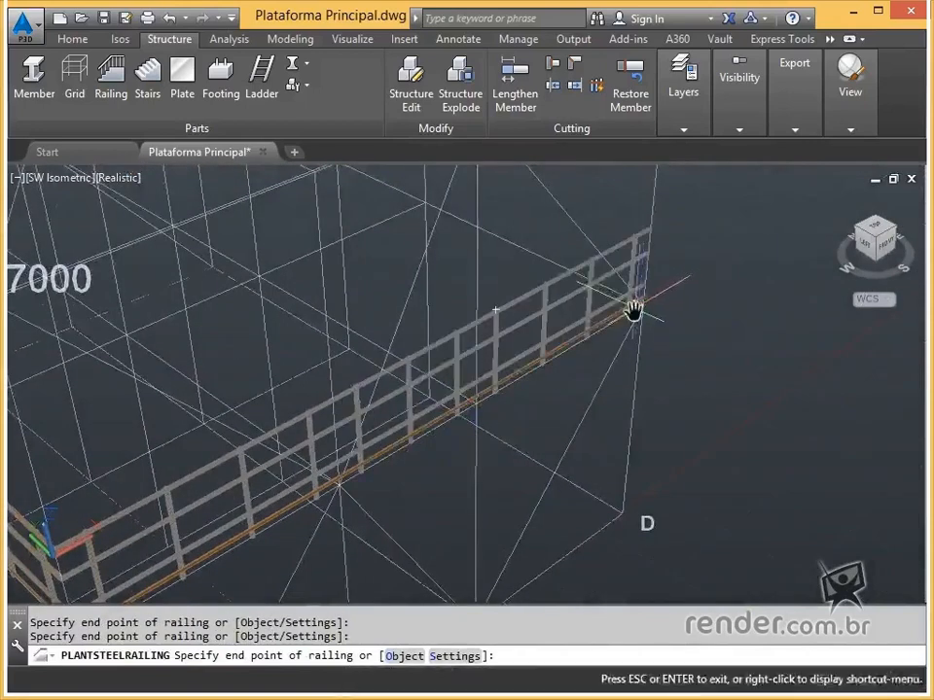
middle_drag(585, 241, 699, 400)
Continue the +3500 level railing along gridline D, from gridline 1 through 2 and 3 to gridline 4
click(482, 278)
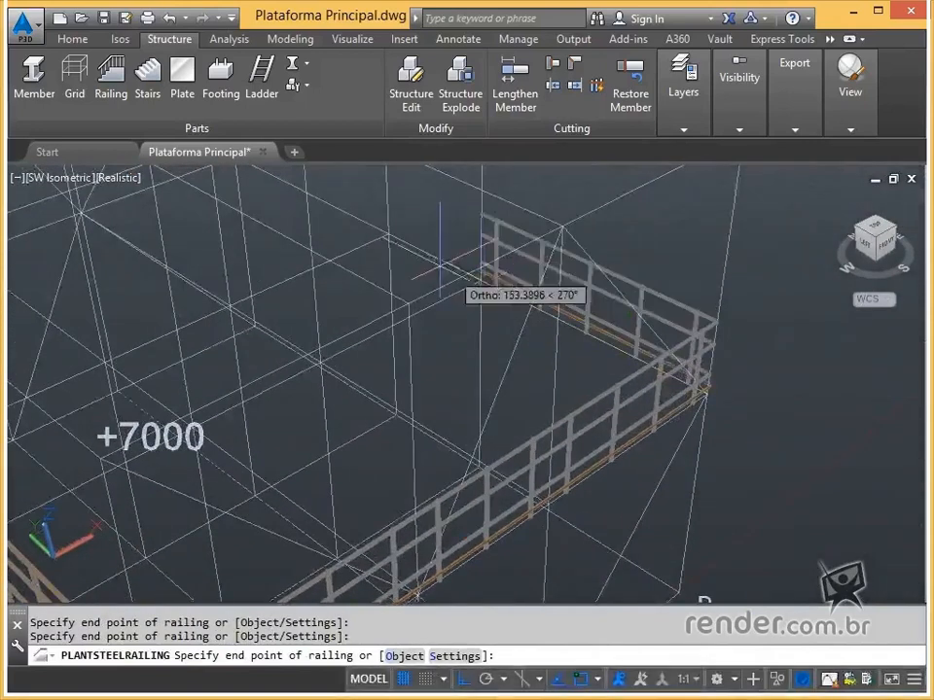
scroll(388, 234, up, 4)
middle_drag(388, 257, 445, 467)
click(402, 351)
middle_drag(294, 290, 511, 397)
scroll(337, 309, up, 1)
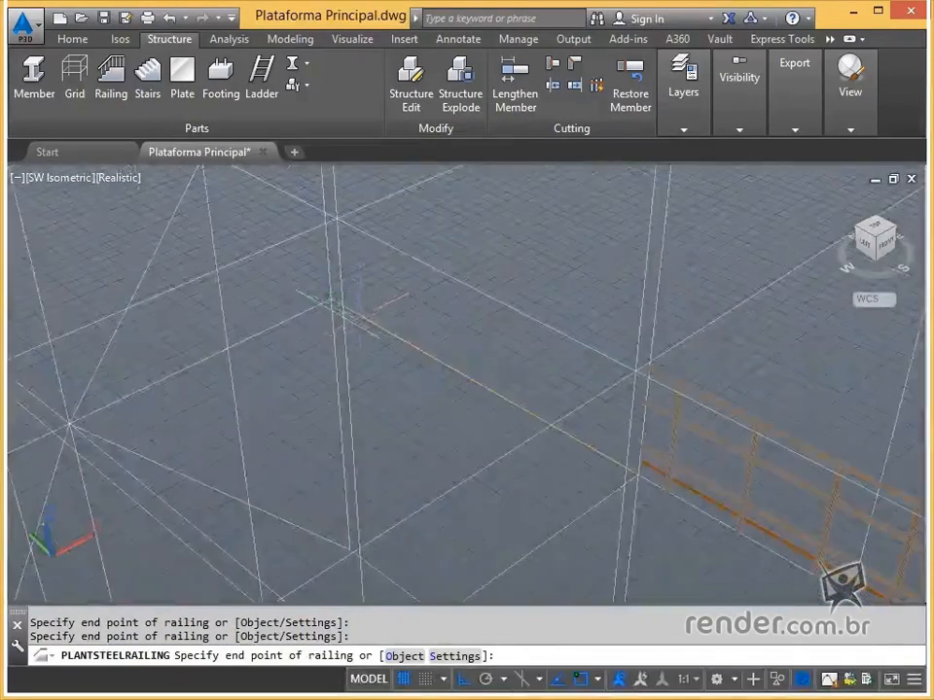
click(330, 302)
scroll(327, 305, down, 1)
Close the +3500 level railing along gridline 4, from D back to corner A4, and end the railing run
middle_drag(326, 305, 574, 268)
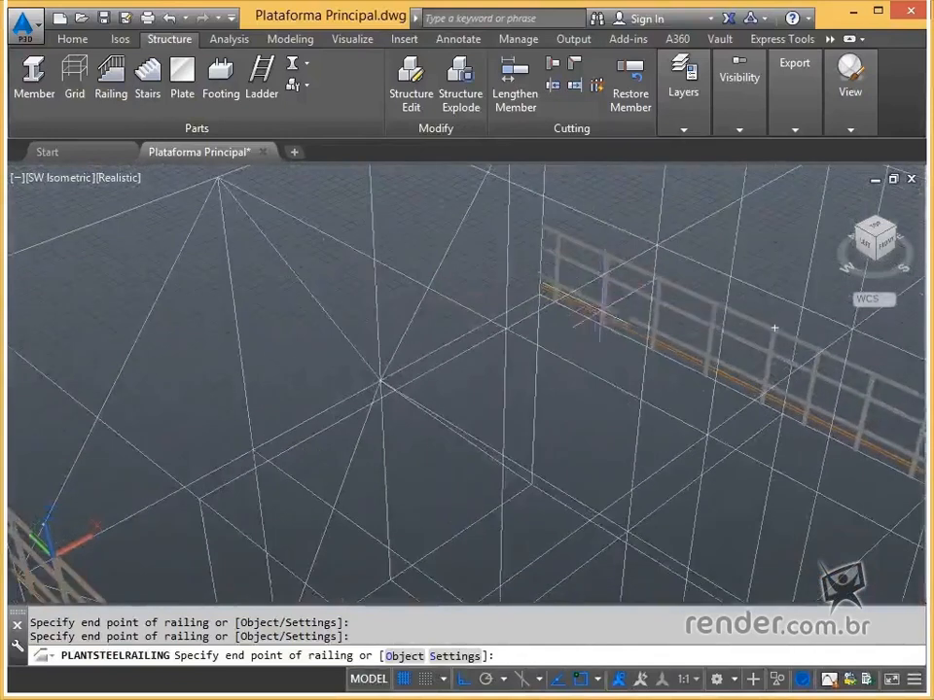
click(379, 383)
click(254, 450)
middle_drag(292, 414, 507, 263)
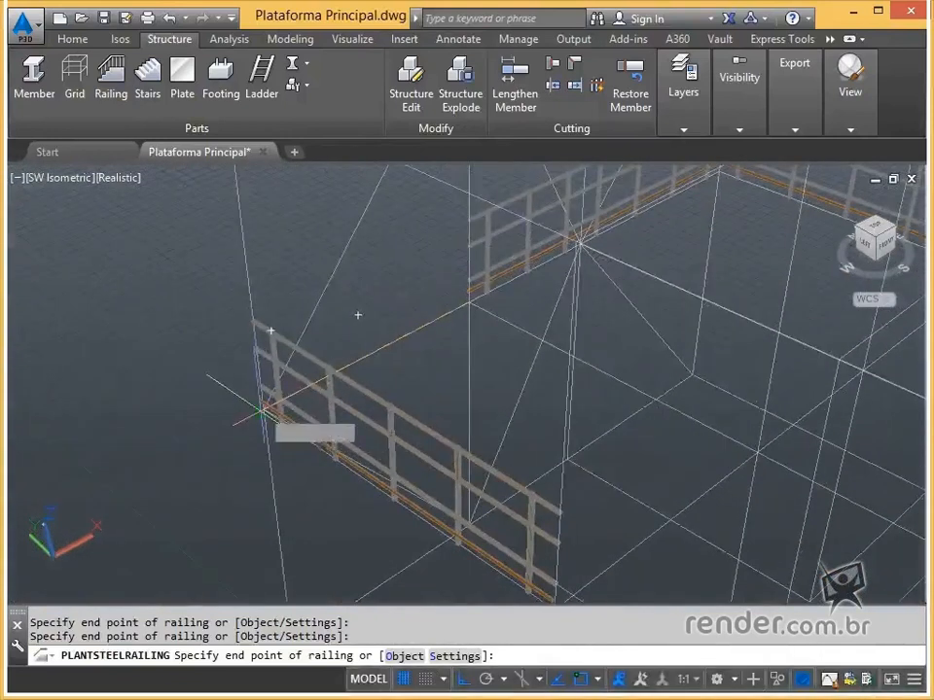
click(266, 411)
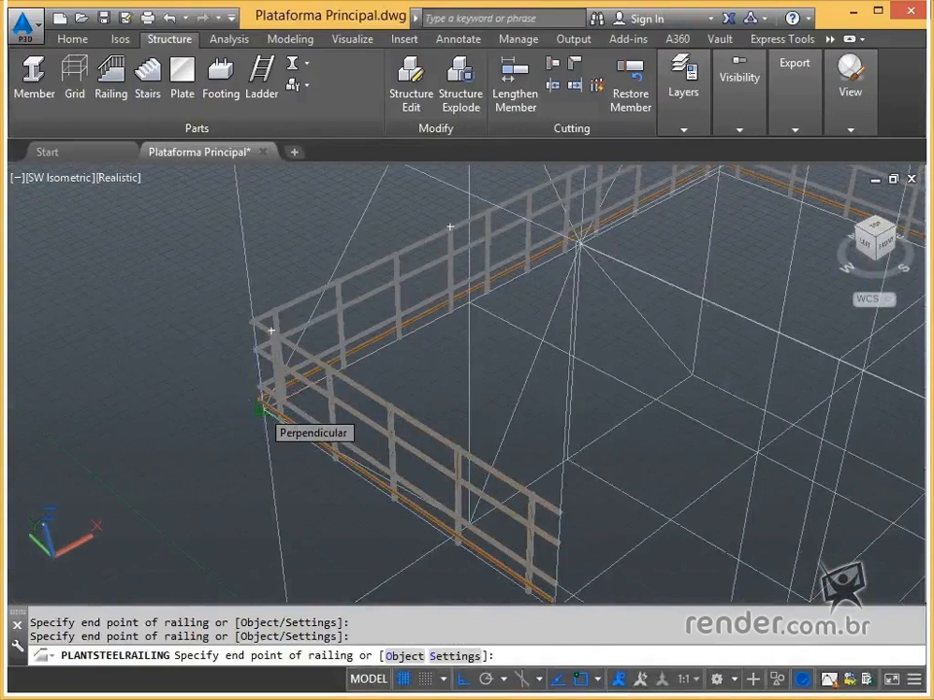
key(Escape)
Display the model in the Conceptual visual style and examine the railings placed on the +3500 level
click(122, 179)
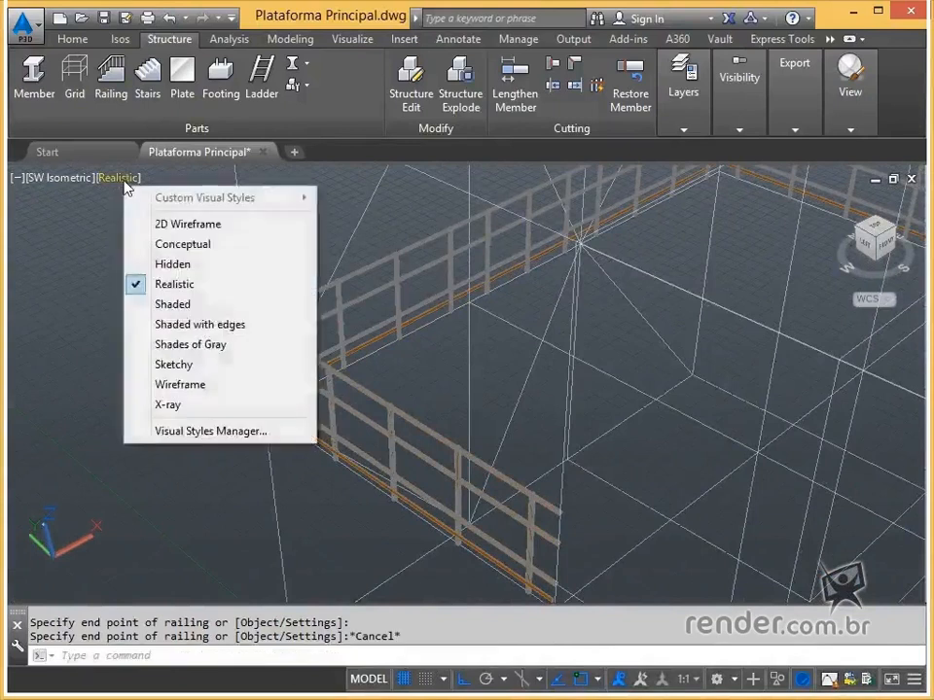
click(165, 248)
key(Escape)
scroll(366, 453, up, 3)
middle_drag(367, 451, 380, 272)
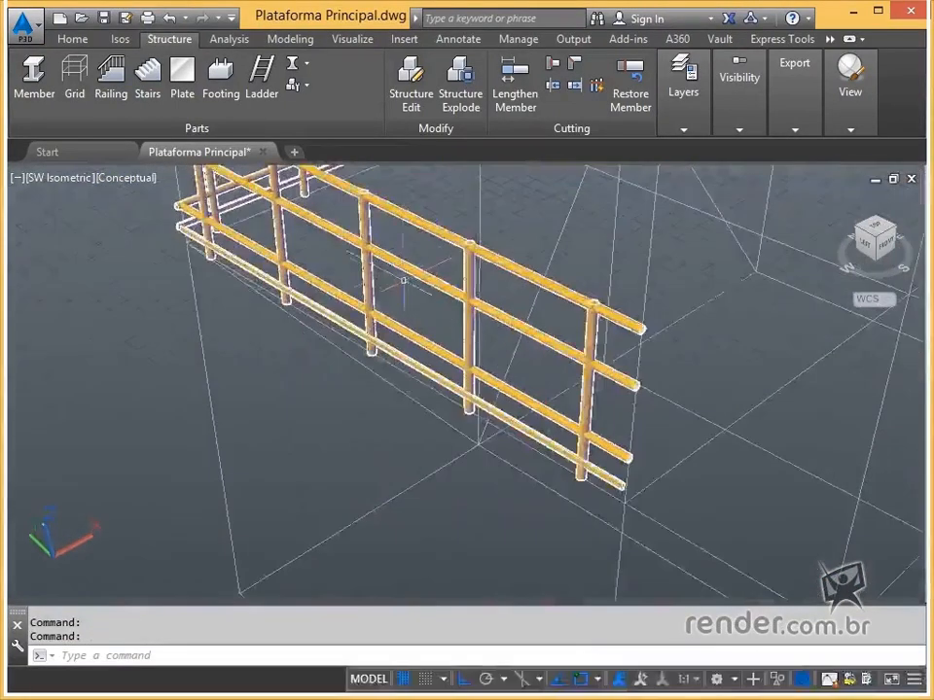
scroll(483, 387, down, 2)
middle_drag(475, 385, 323, 391)
scroll(477, 390, down, 3)
middle_drag(477, 390, 367, 378)
Place a railing at the +7000 level along gridline 4 from A to D, then along gridline D to gridline 3
click(120, 94)
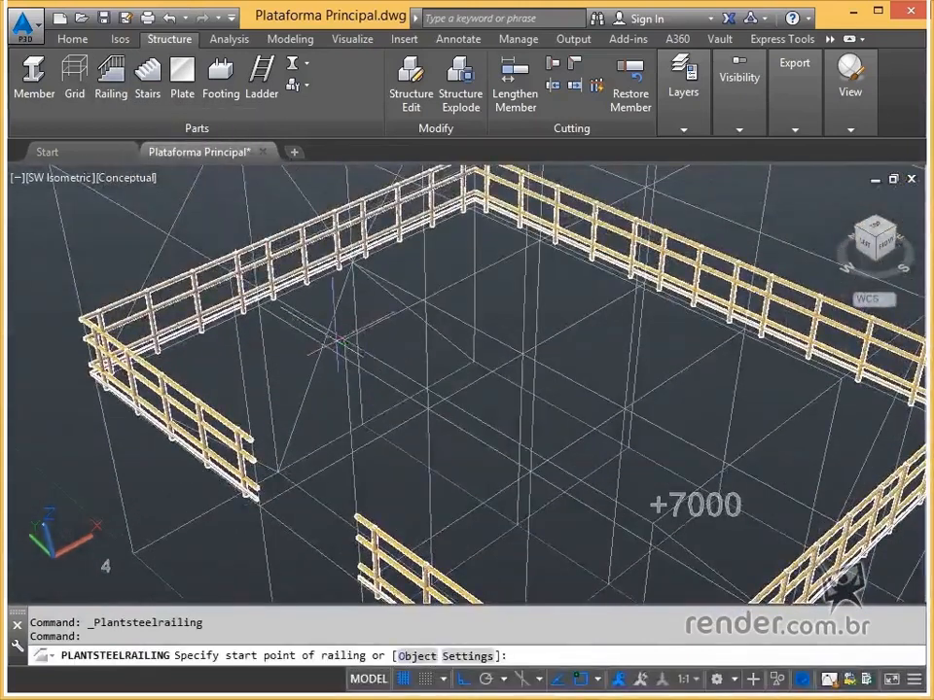
scroll(343, 337, down, 2)
click(331, 222)
click(331, 220)
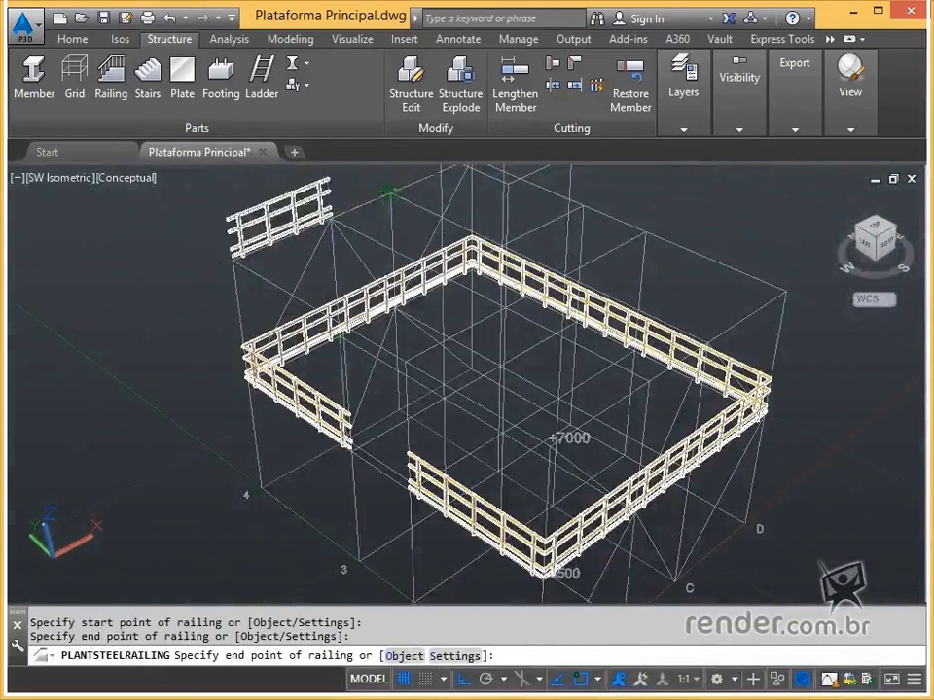
click(391, 194)
middle_drag(391, 191, 220, 334)
middle_drag(308, 290, 289, 377)
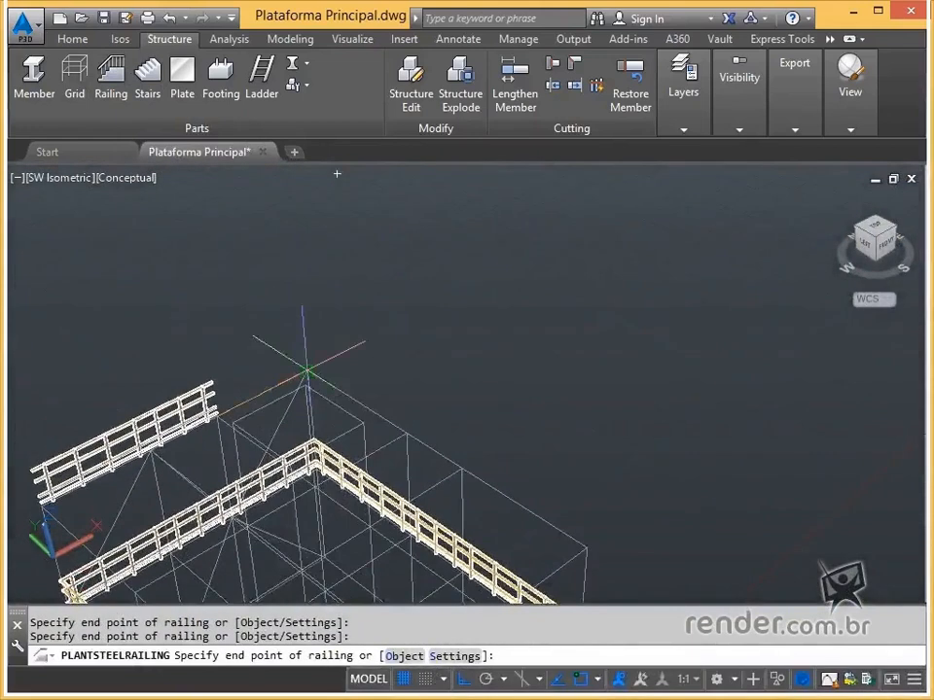
click(306, 370)
key(Escape)
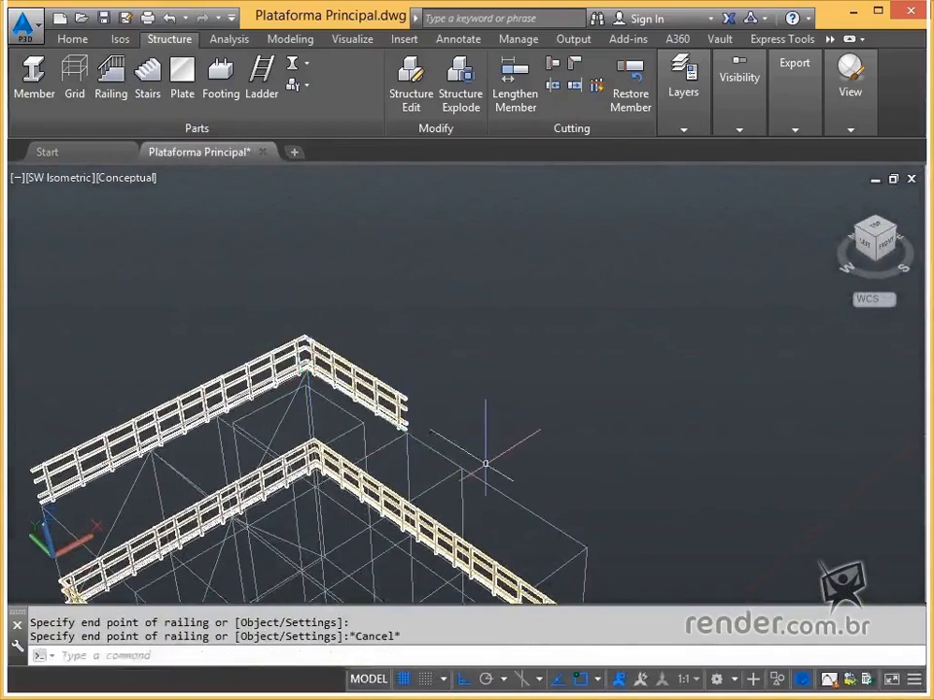
Place a railing at the +7000 level along gridline D from gridline 2 to 1, then along gridline 1 to A
key(Return)
click(463, 465)
click(587, 546)
middle_drag(586, 551, 584, 394)
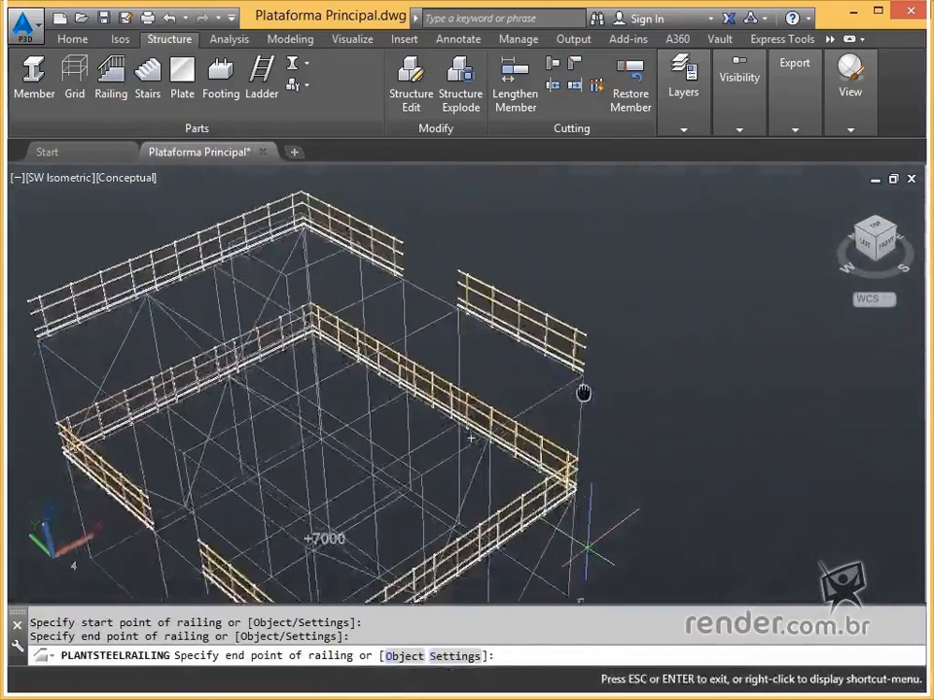
click(492, 431)
middle_drag(369, 504, 489, 362)
scroll(370, 462, up, 3)
scroll(489, 362, down, 2)
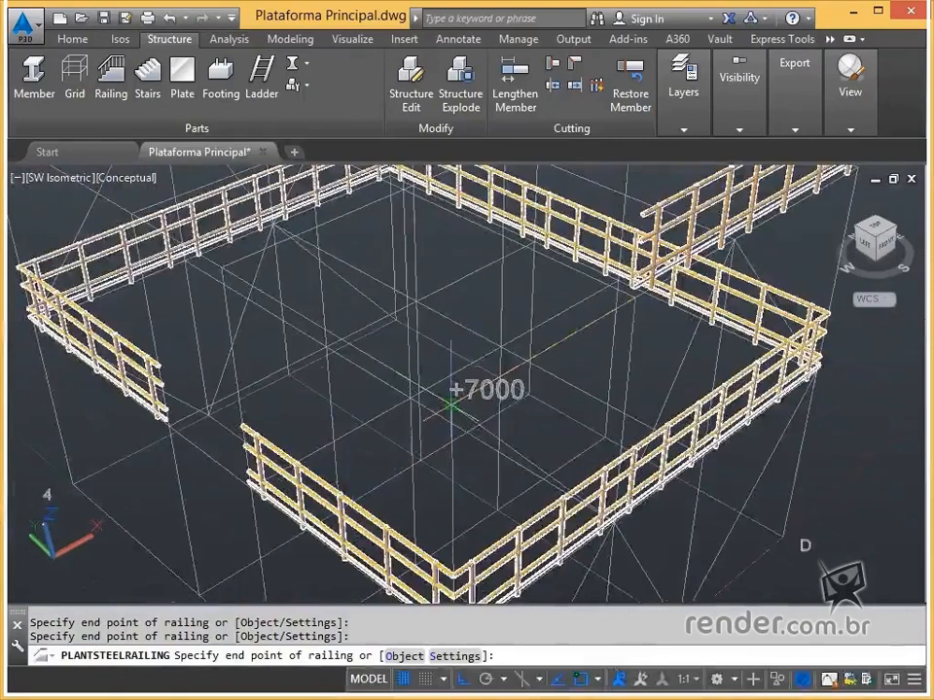
key(Escape)
Place a railing at the +7000 level along gridline A, from gridline 2 through 3 to corner A4
key(Return)
scroll(462, 461, up, 2)
middle_drag(462, 461, 523, 477)
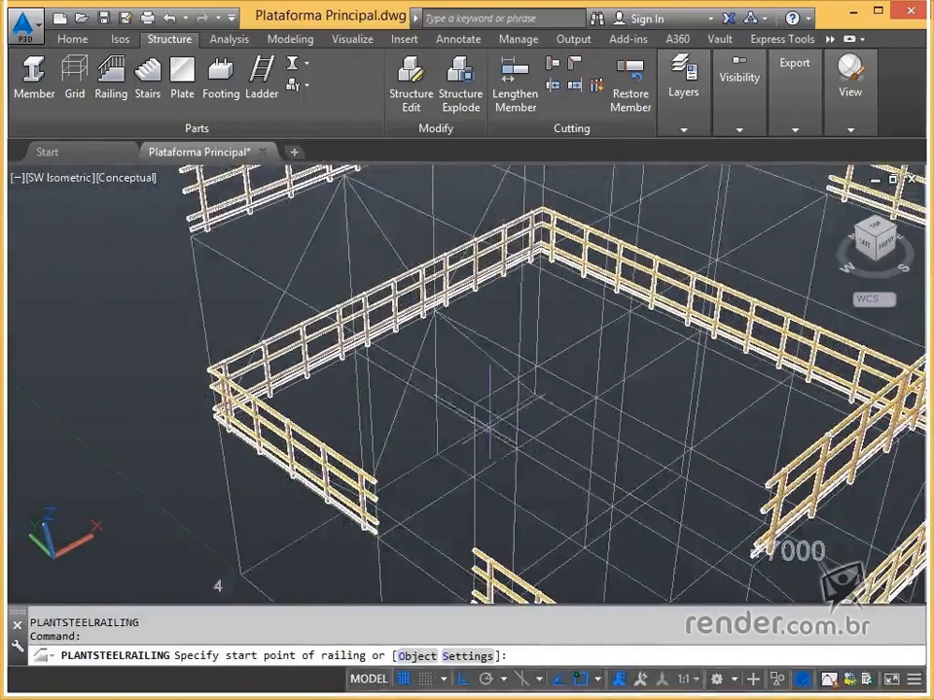
click(494, 411)
scroll(348, 331, up, 1)
middle_drag(352, 338, 484, 374)
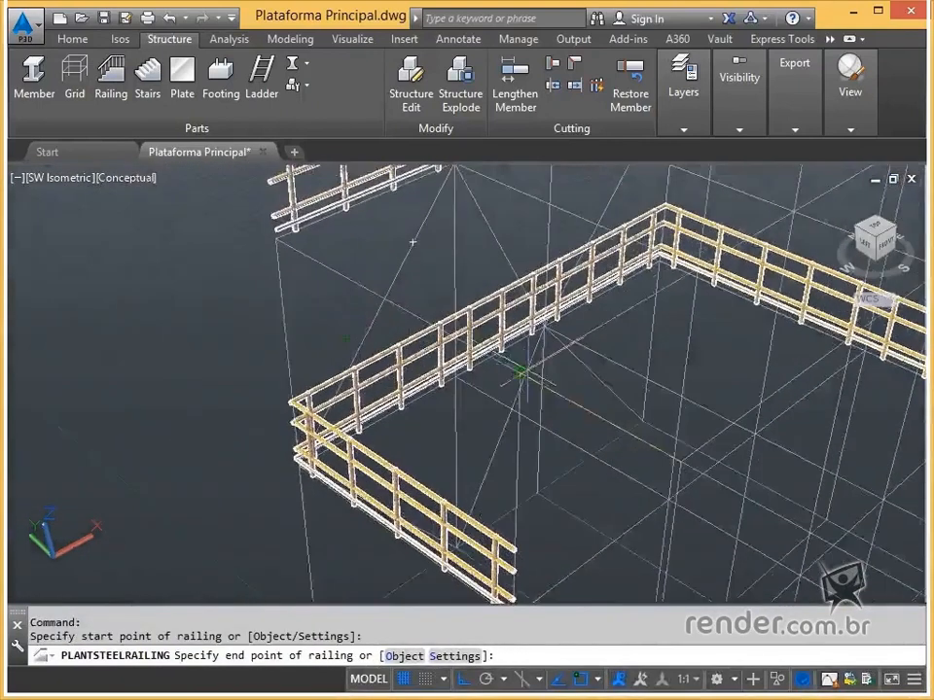
click(517, 361)
click(278, 236)
key(Escape)
Set the railing's handrail height to 650, mid rail heights to 200 and 500, first post to 200 and second post to 450
scroll(488, 370, down, 3)
middle_drag(578, 344, 391, 341)
scroll(456, 312, down, 2)
middle_drag(474, 303, 433, 389)
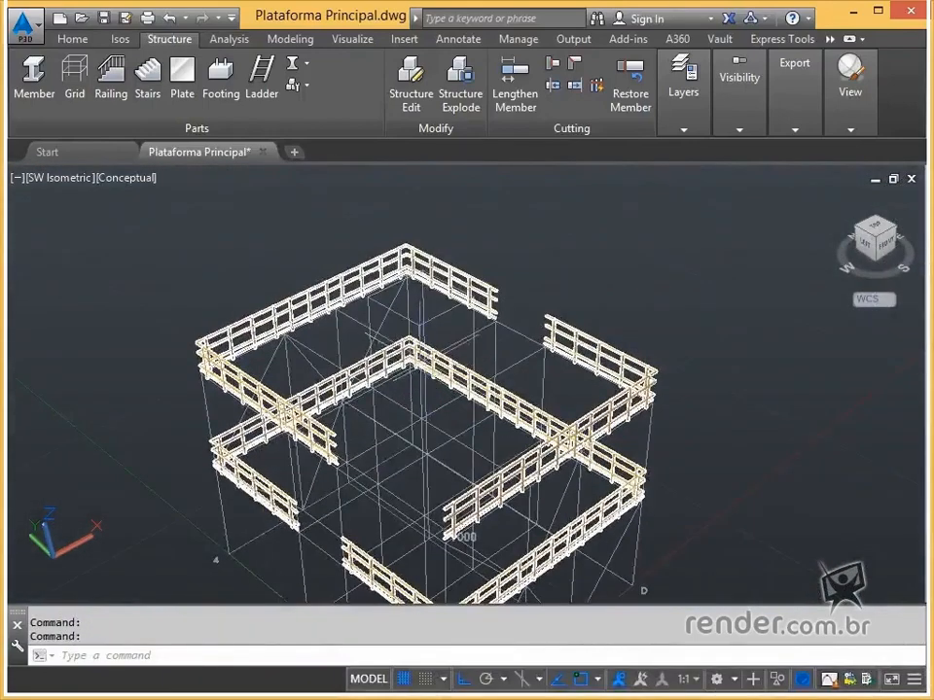
click(114, 98)
right_click(160, 275)
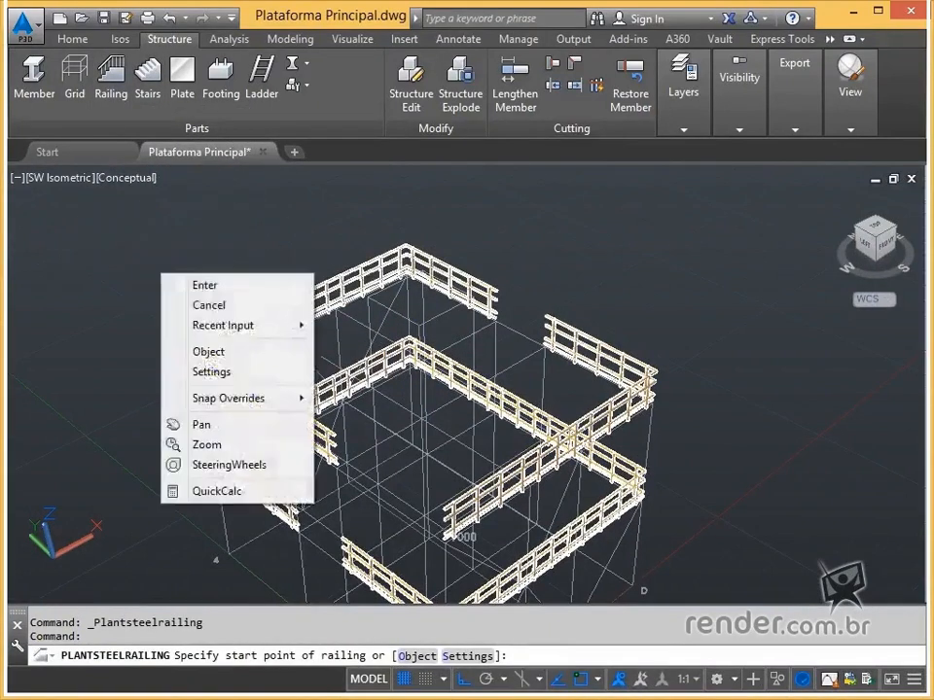
click(212, 372)
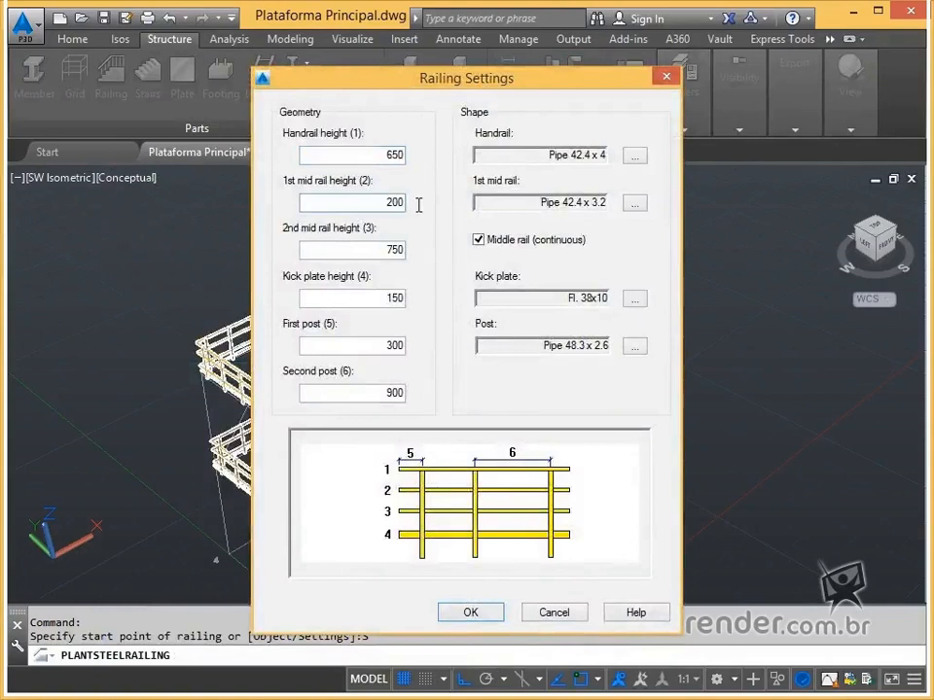
text(500)
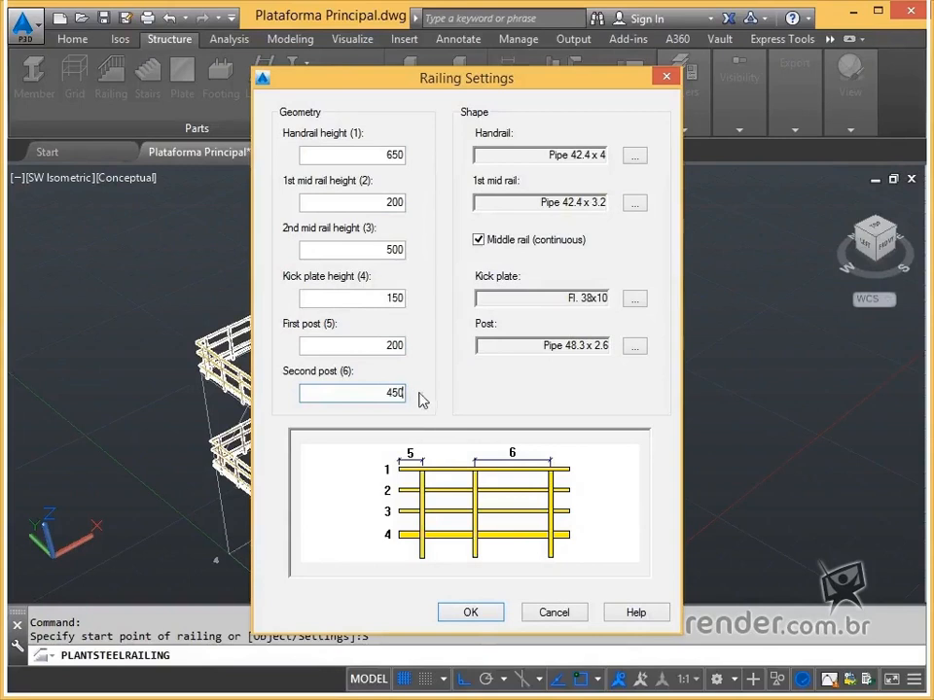
click(470, 613)
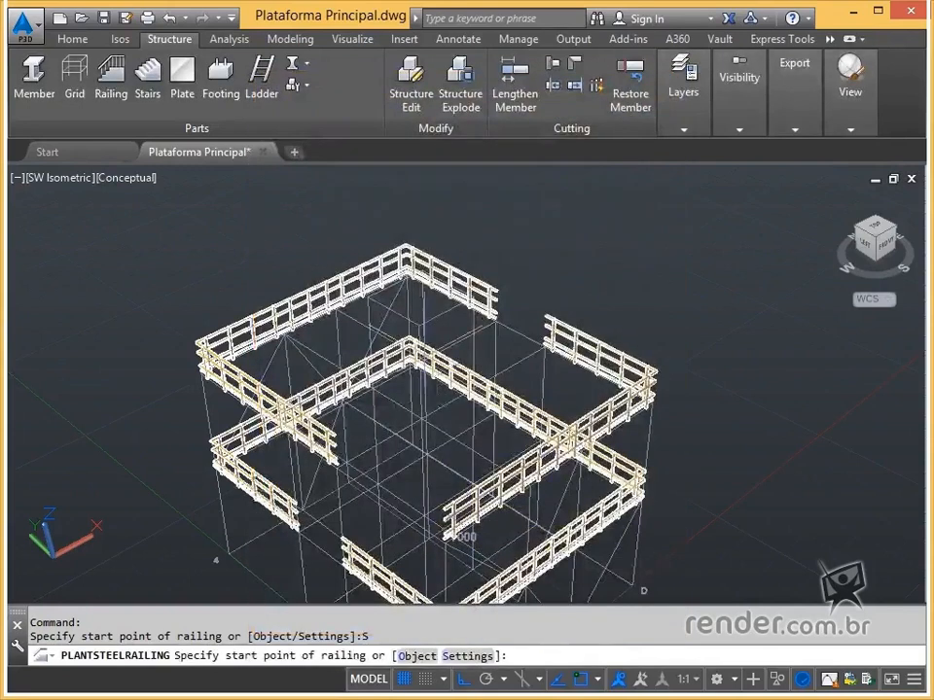
Place a closed railing with the current settings around the small frame at the top of the central tower
click(110, 78)
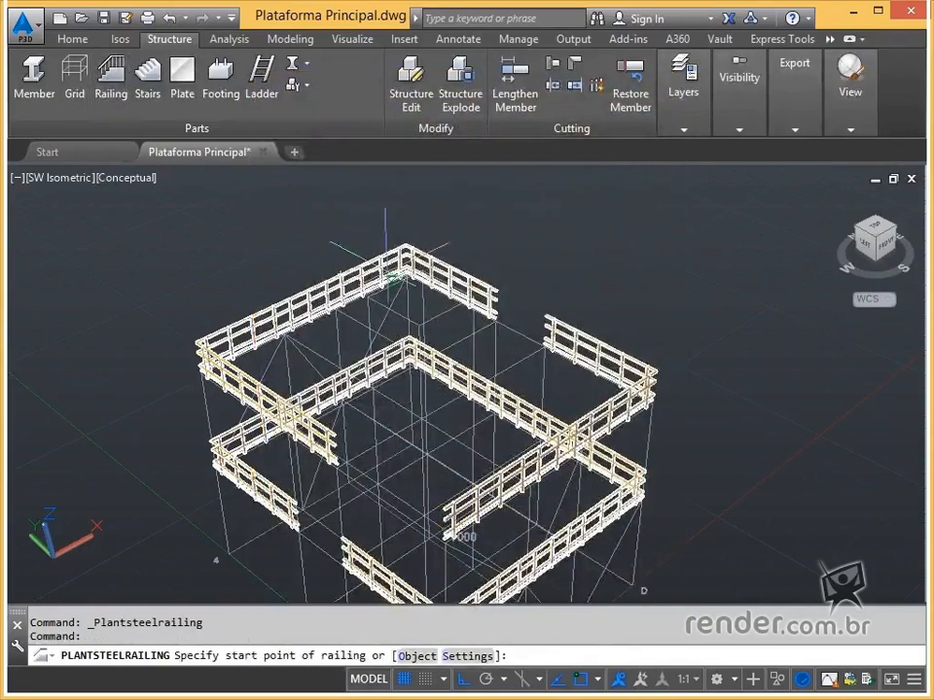
click(367, 296)
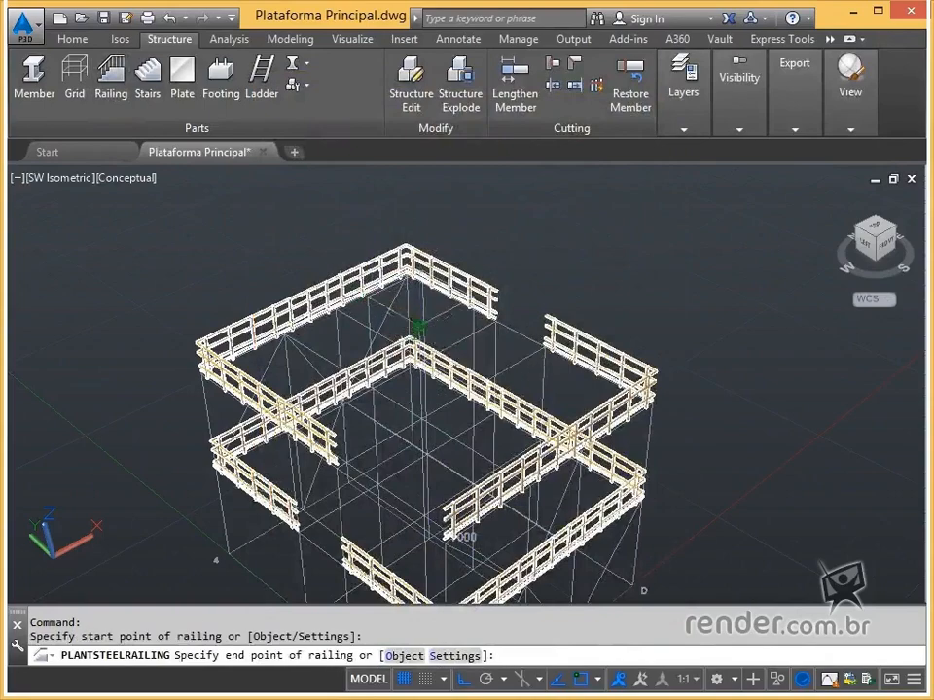
scroll(418, 329, up, 8)
middle_drag(399, 360, 382, 386)
click(234, 251)
scroll(323, 334, up, 3)
scroll(244, 205, down, 3)
scroll(441, 370, up, 4)
scroll(296, 366, down, 3)
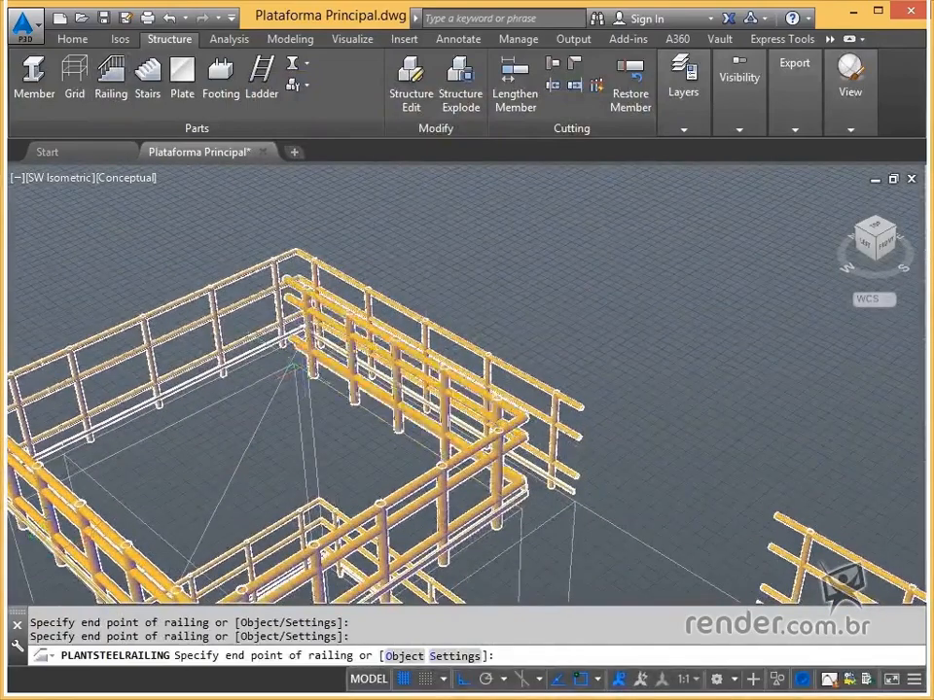
scroll(443, 370, up, 5)
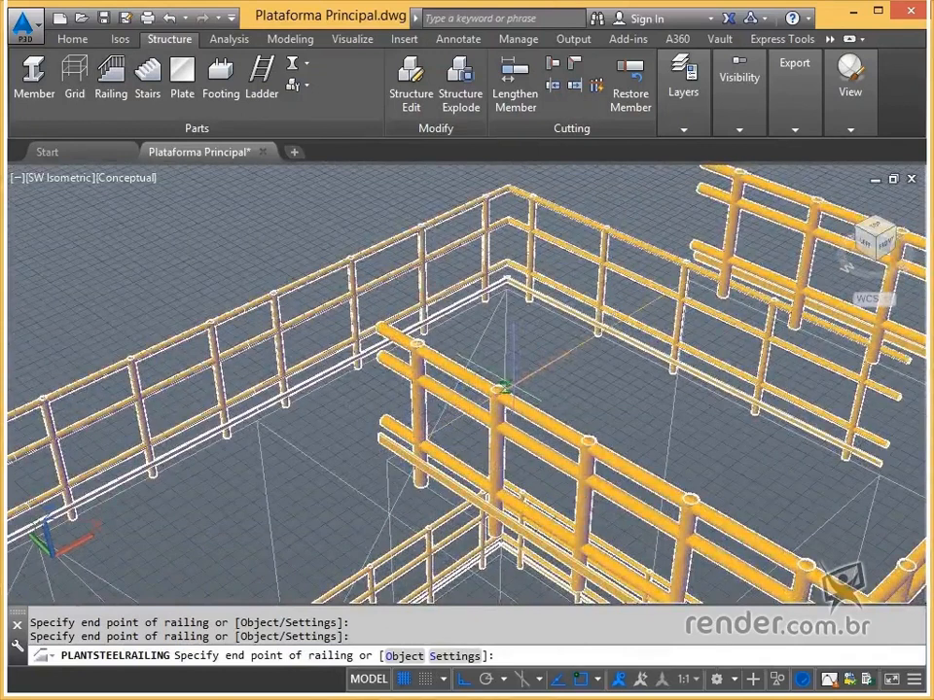
scroll(501, 387, down, 4)
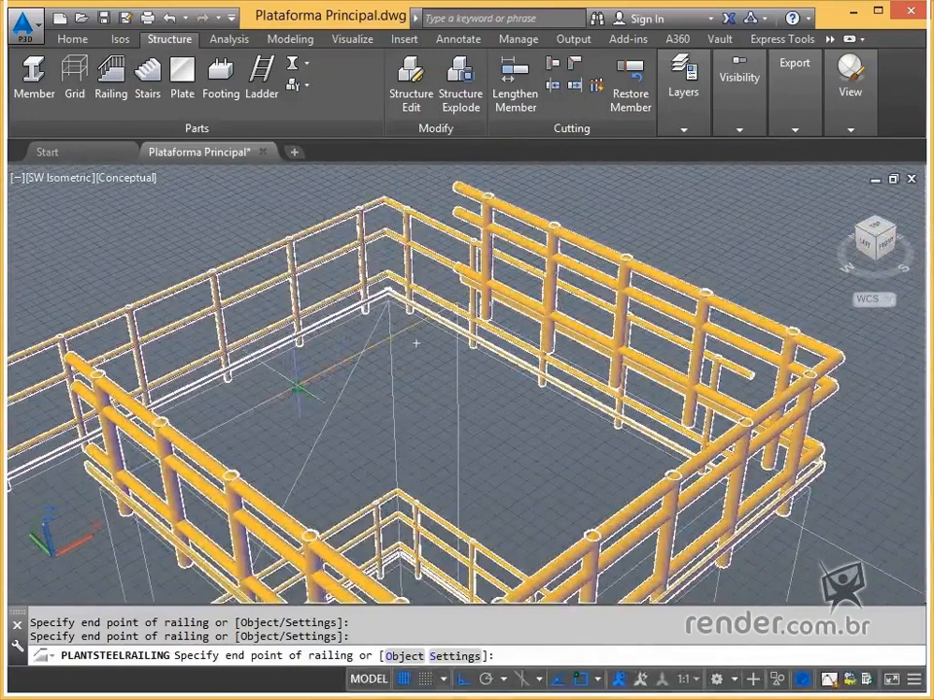
click(299, 387)
key(Escape)
Turn on the Perfis Metálicos layer to show the steel members together with the railings
scroll(298, 385, down, 5)
middle_drag(331, 420, 339, 317)
scroll(430, 319, up, 4)
middle_drag(430, 318, 527, 359)
scroll(527, 359, down, 6)
scroll(603, 370, down, 3)
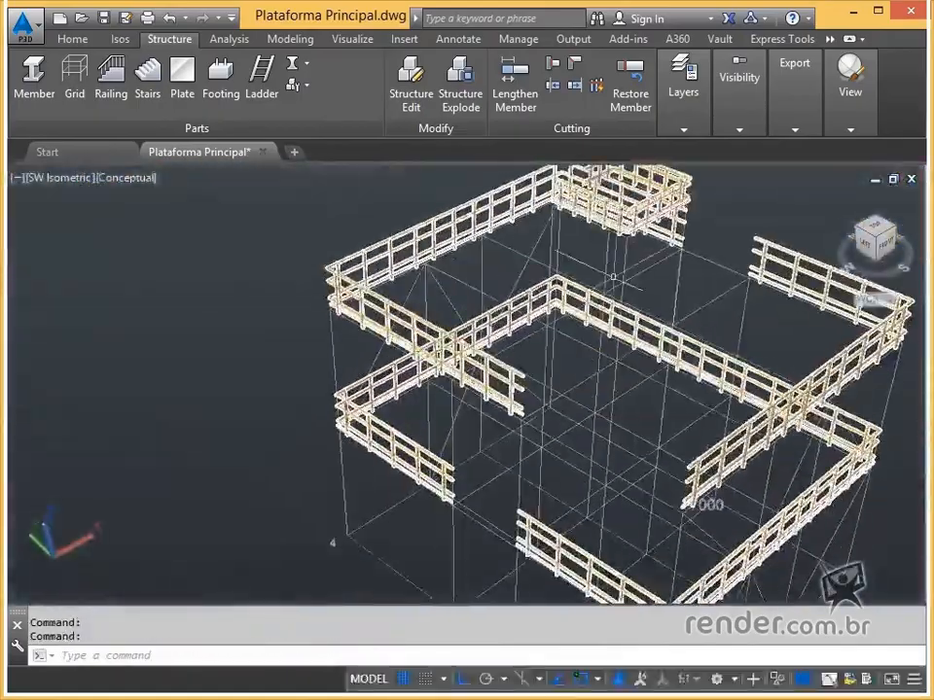
middle_drag(553, 358, 608, 335)
middle_drag(632, 385, 486, 342)
key(Return)
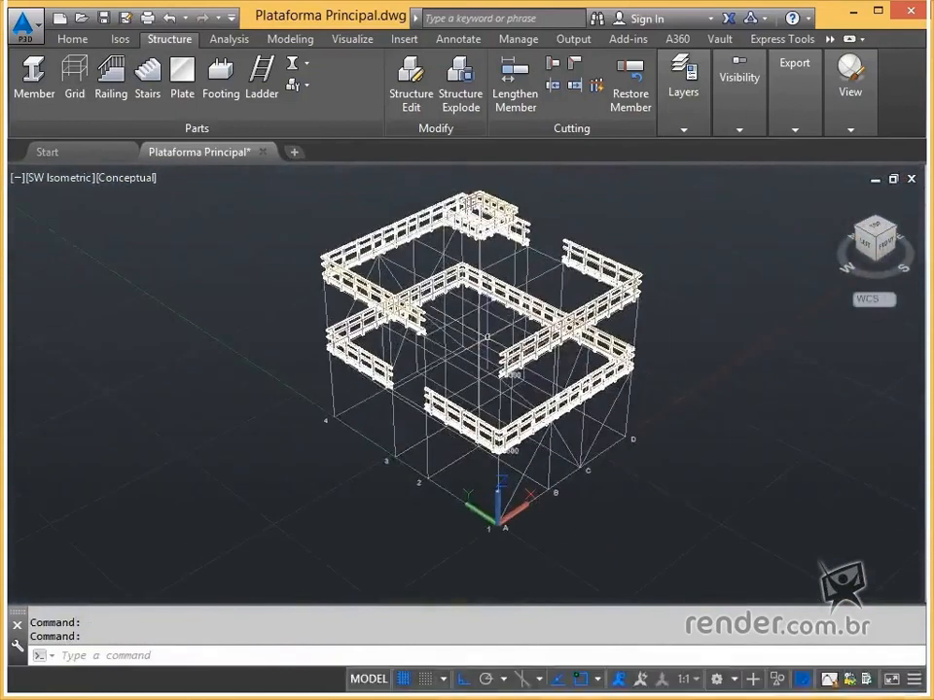
click(685, 130)
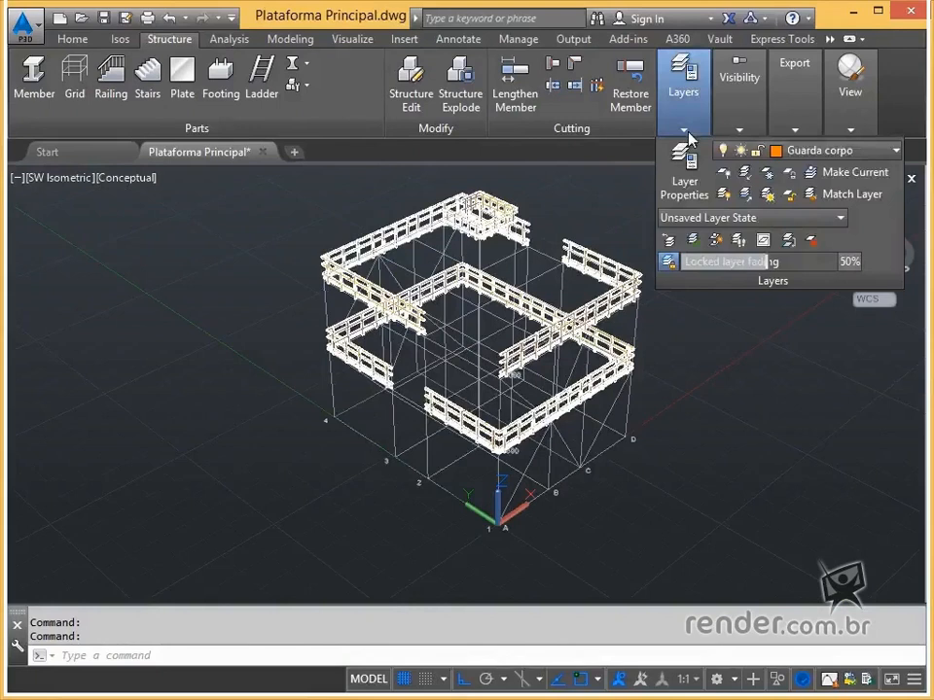
click(805, 152)
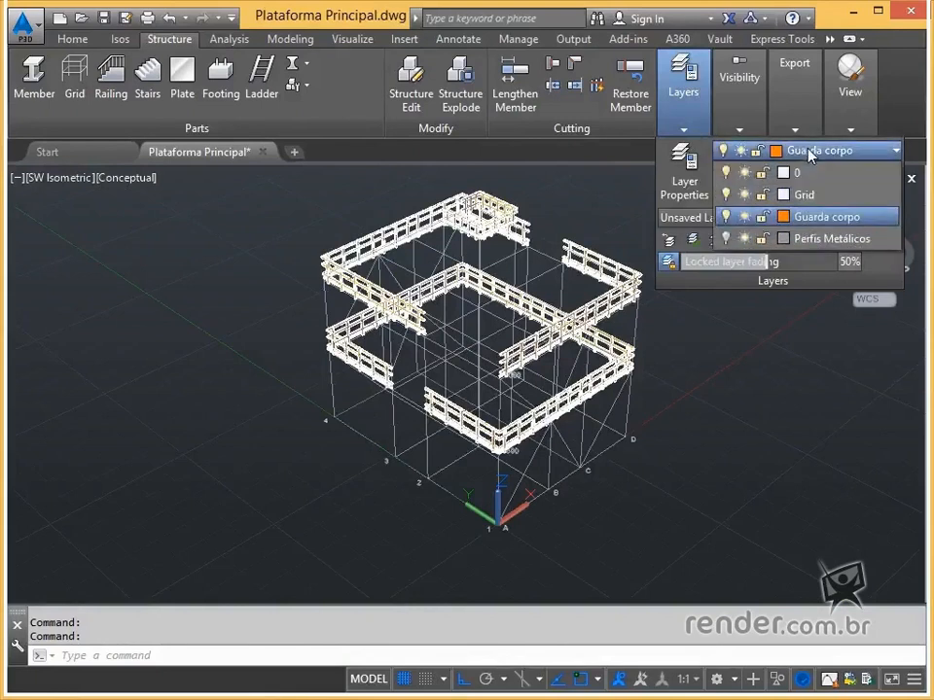
click(726, 239)
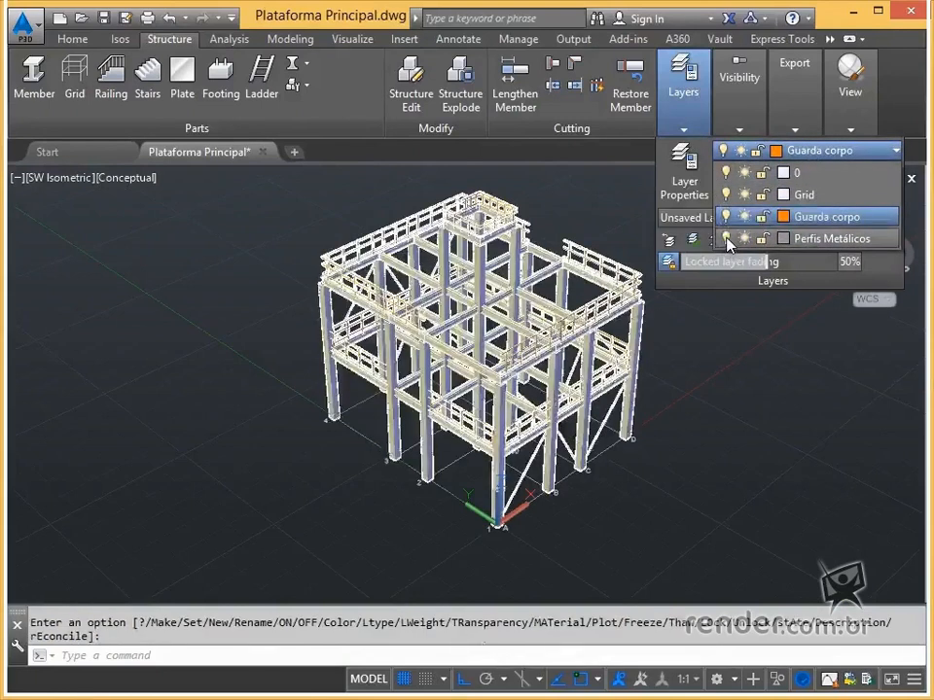
Select all railings around the +7000 level and move them straight up from the beam's centreline to its top face
scroll(467, 380, up, 6)
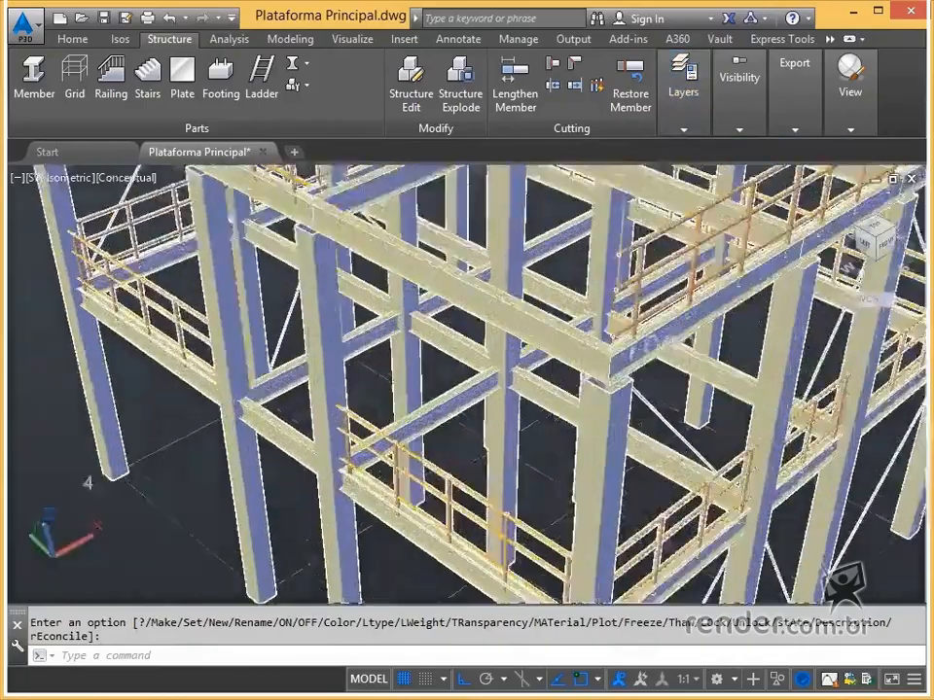
shift+middle_drag(467, 379, 724, 233)
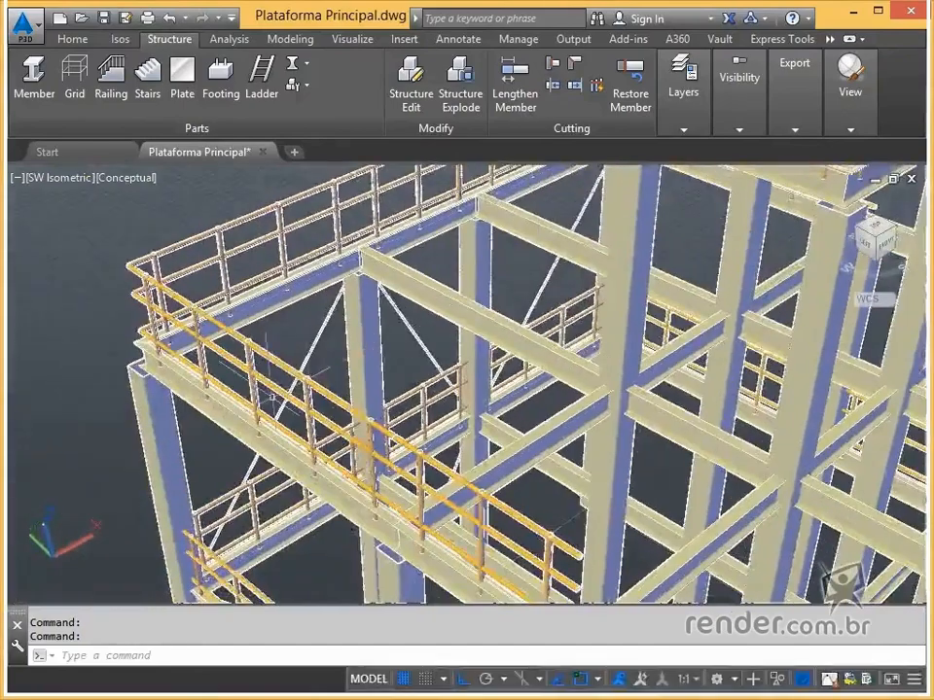
scroll(292, 381, up, 2)
middle_drag(268, 388, 385, 258)
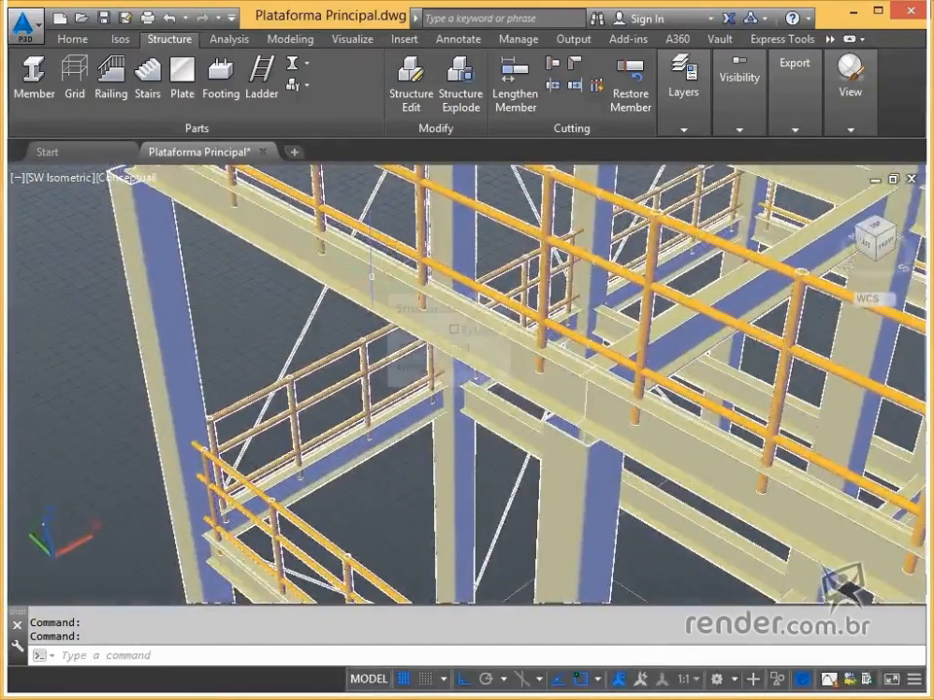
click(285, 195)
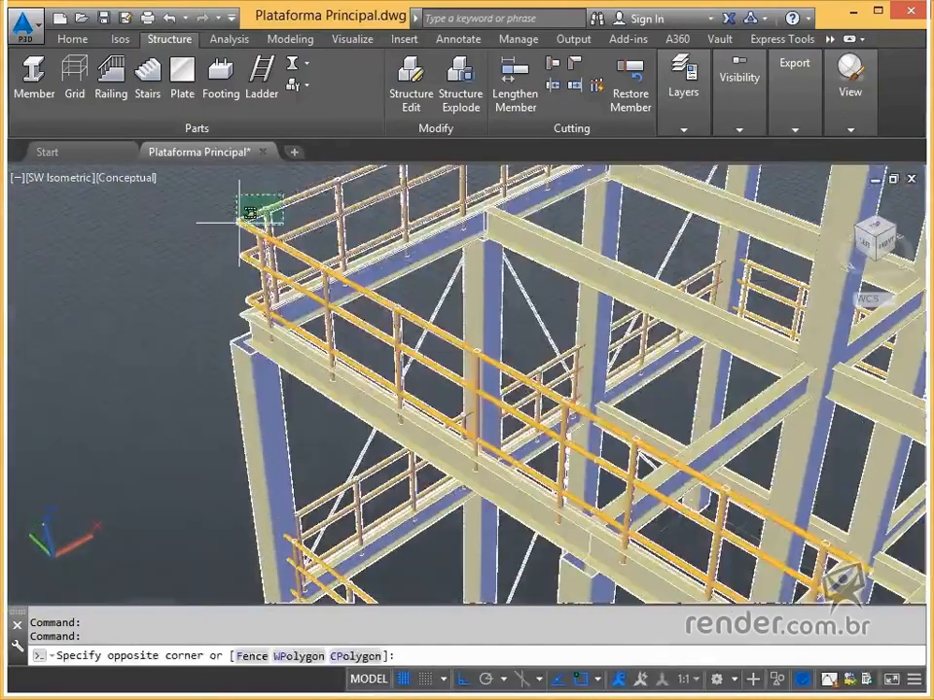
click(237, 248)
click(634, 433)
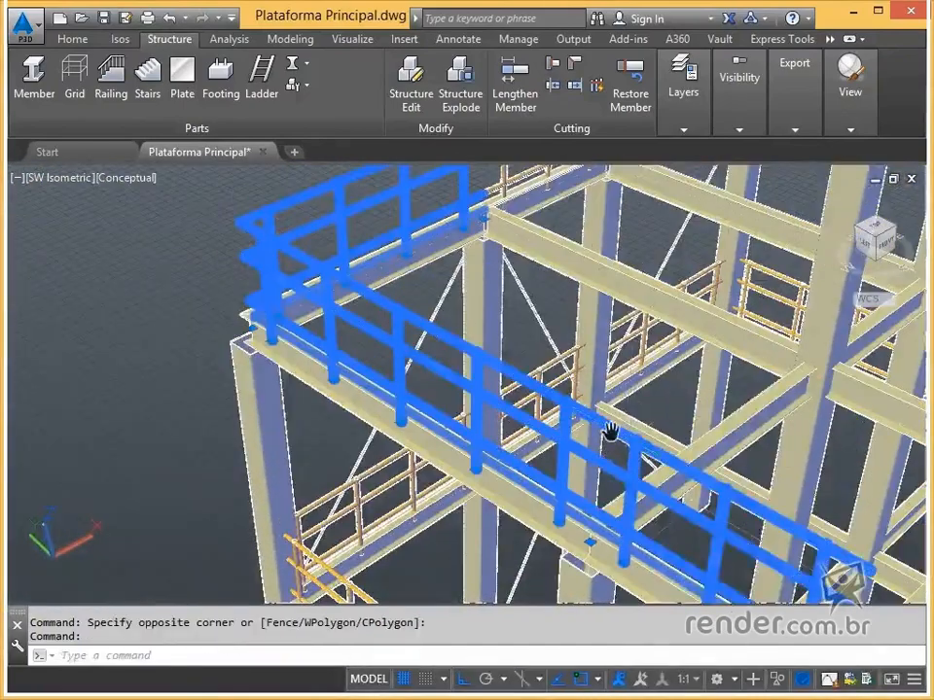
middle_drag(622, 418, 438, 551)
click(375, 243)
middle_drag(362, 255, 133, 415)
click(367, 246)
click(505, 202)
middle_drag(505, 201, 126, 156)
click(684, 457)
scroll(749, 404, down, 3)
middle_drag(749, 404, 476, 187)
click(545, 384)
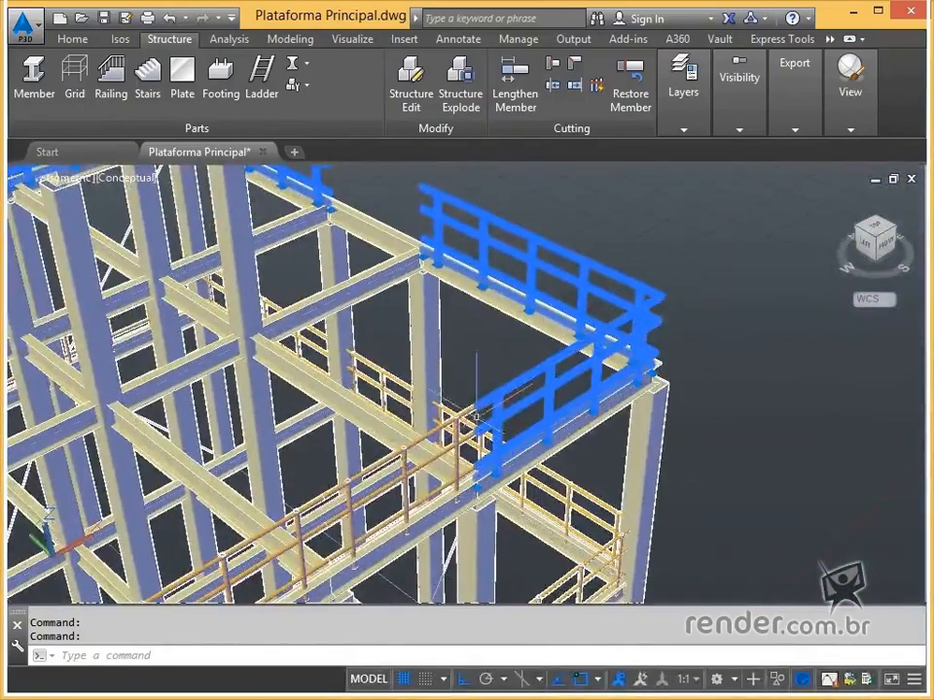
click(451, 425)
shift+middle_drag(204, 357, 328, 372)
scroll(477, 399, up, 4)
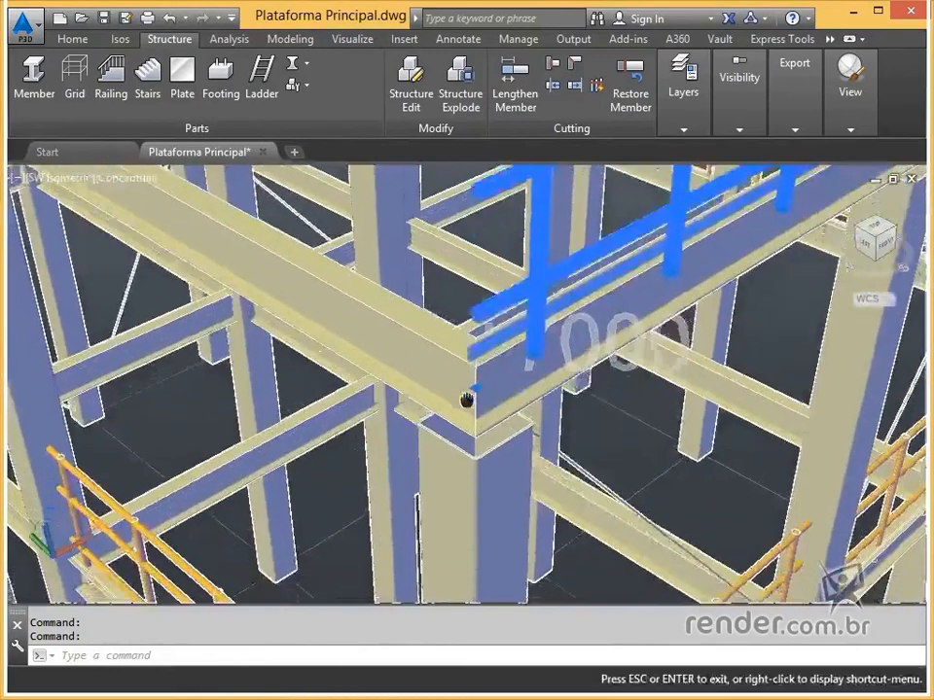
text(mov)
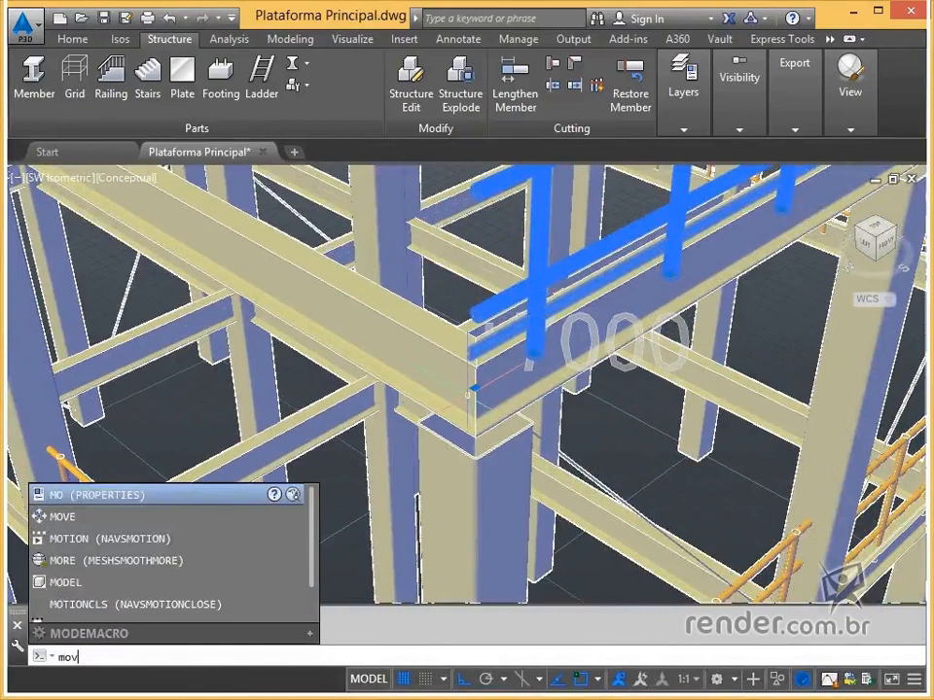
text(e)
key(Return)
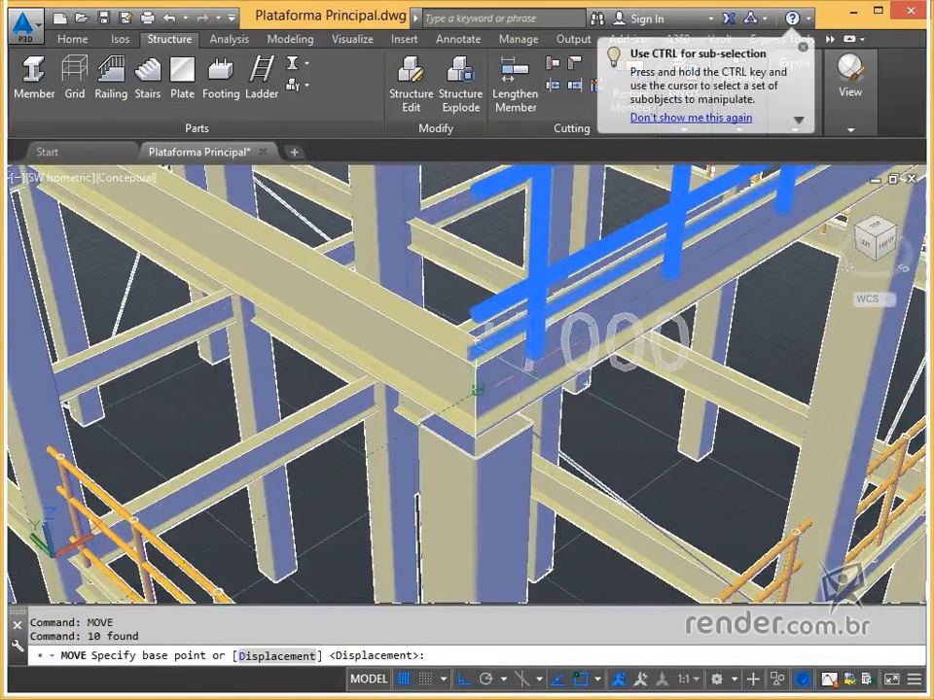
click(484, 375)
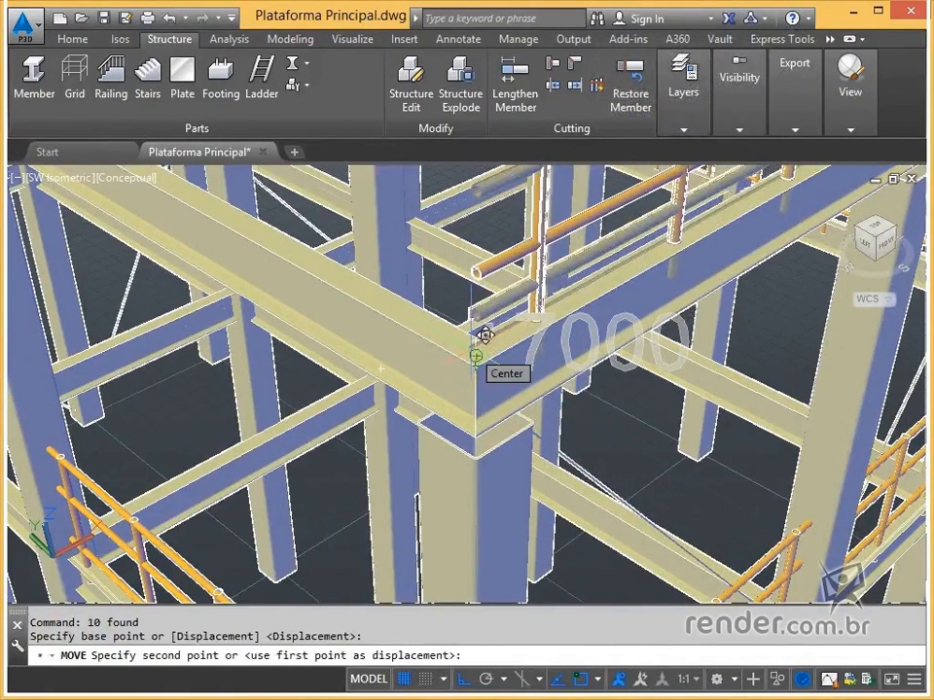
click(471, 335)
key(Escape)
Inspect from the front and in perspective how the +7000 level railings sit on the beams' top flanges
scroll(472, 341, down, 4)
scroll(471, 341, up, 7)
middle_drag(472, 330, 448, 356)
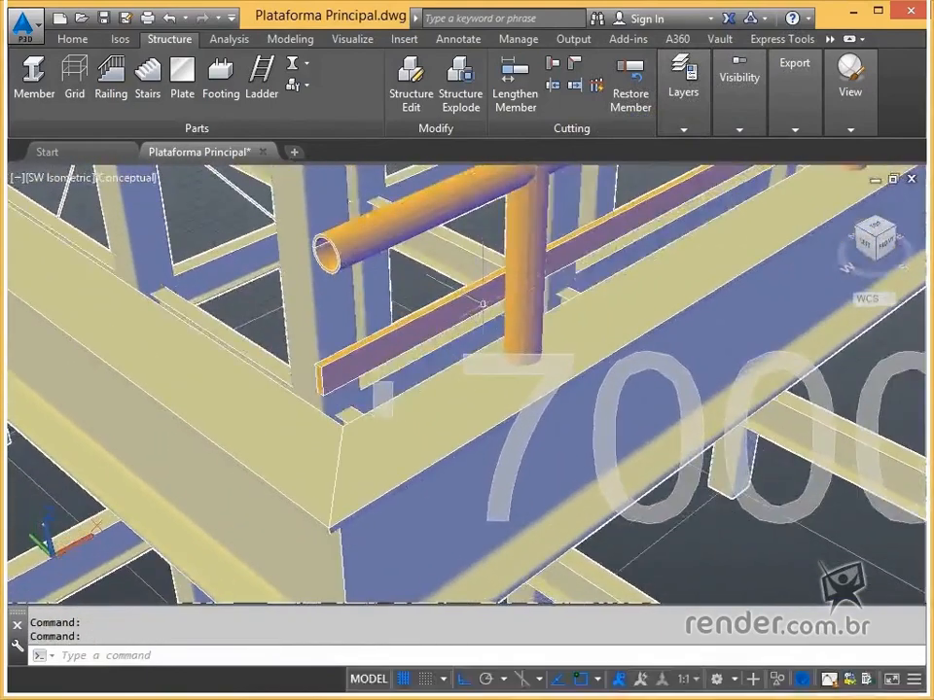
click(483, 306)
click(888, 247)
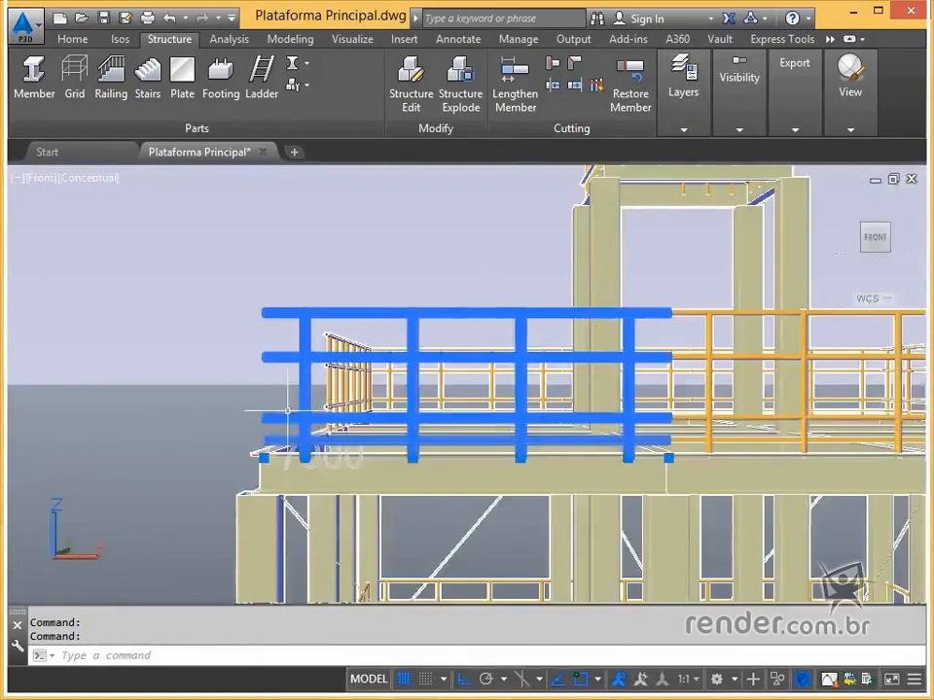
key(Escape)
scroll(274, 418, down, 3)
middle_drag(275, 420, 477, 508)
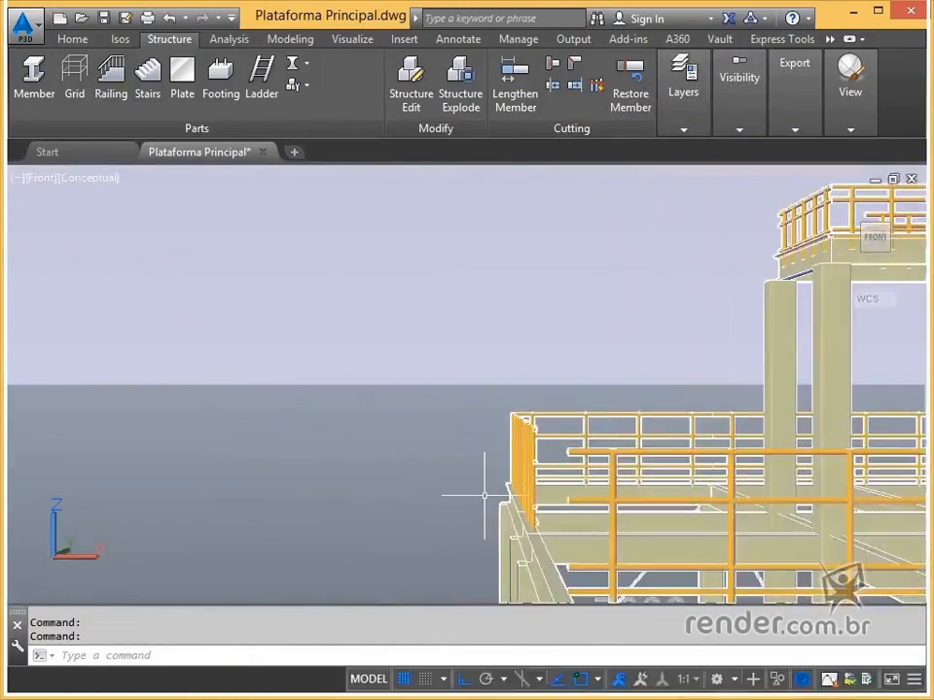
click(840, 205)
scroll(419, 384, up, 4)
middle_drag(337, 350, 491, 360)
scroll(467, 349, up, 6)
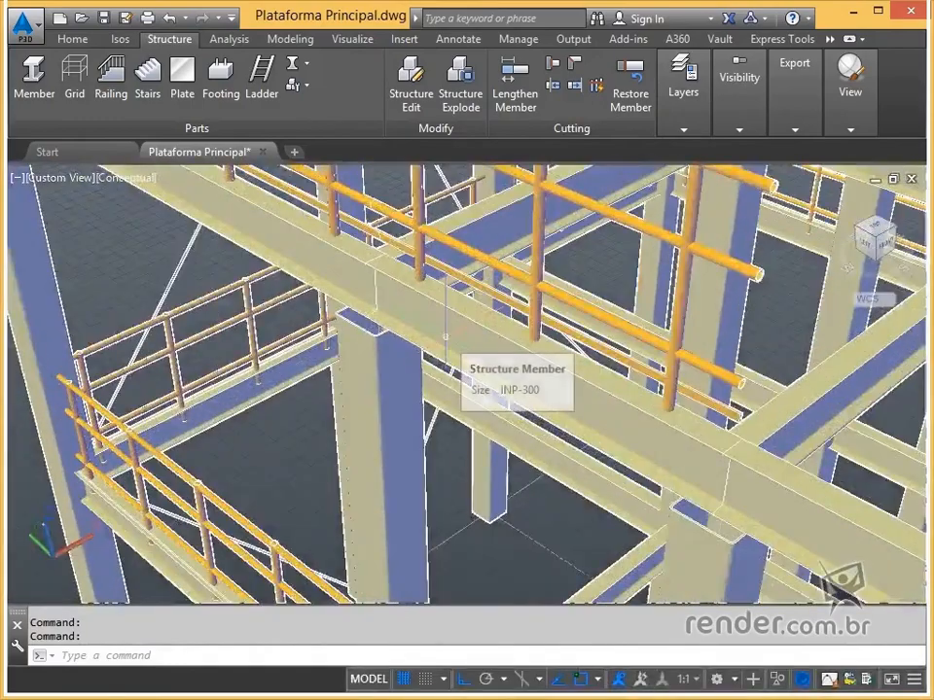
Select all railings around the lower level and move them straight up from the beam's centreline to its top face
scroll(445, 335, down, 6)
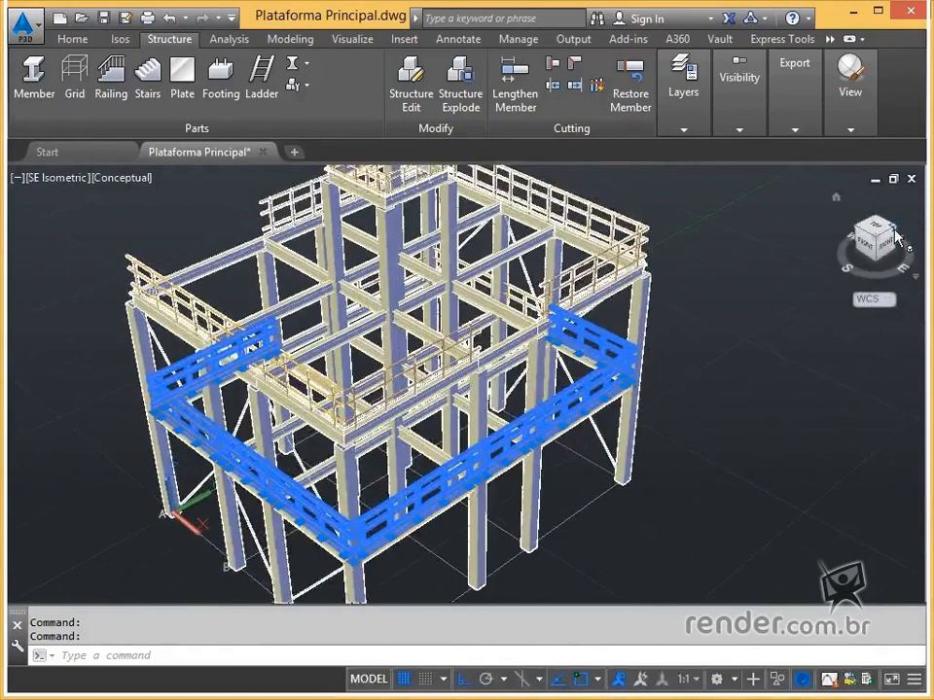
click(897, 236)
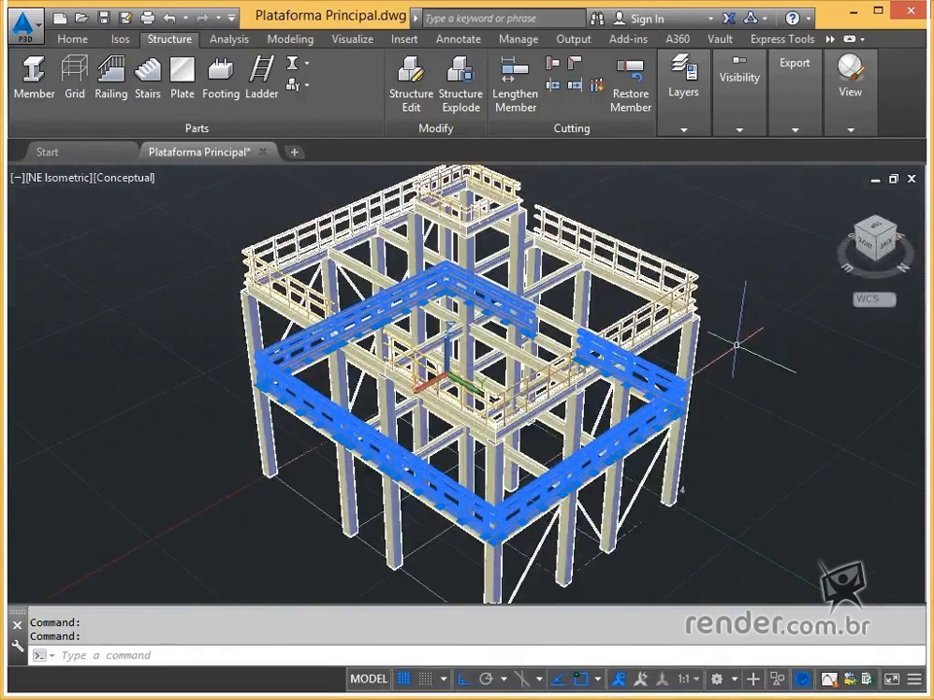
click(897, 237)
scroll(447, 343, up, 2)
middle_drag(637, 451, 580, 381)
scroll(574, 384, up, 3)
middle_drag(640, 429, 581, 416)
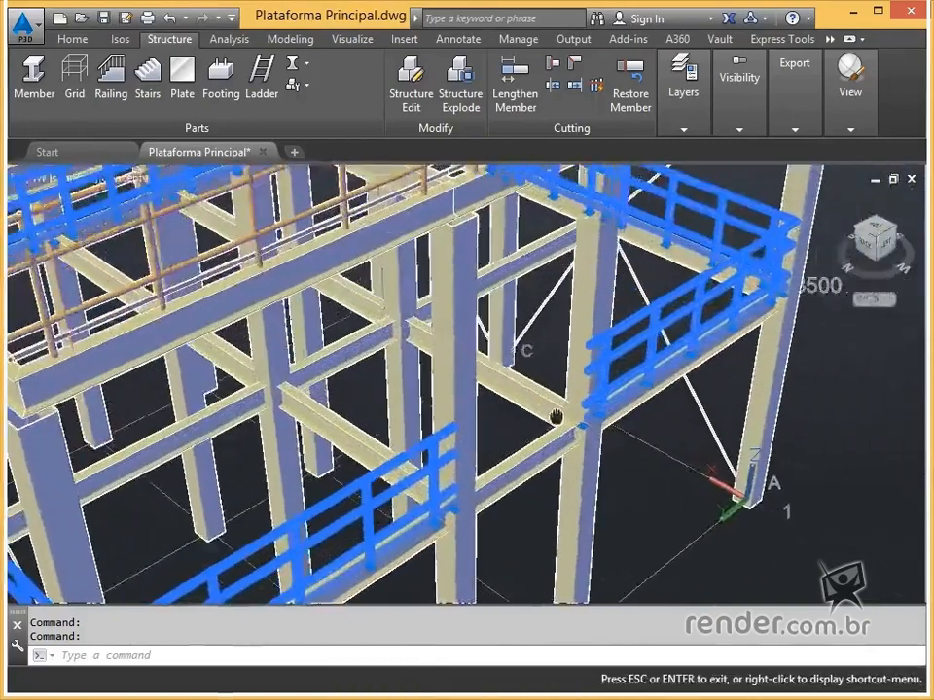
key(Escape)
scroll(405, 362, up, 4)
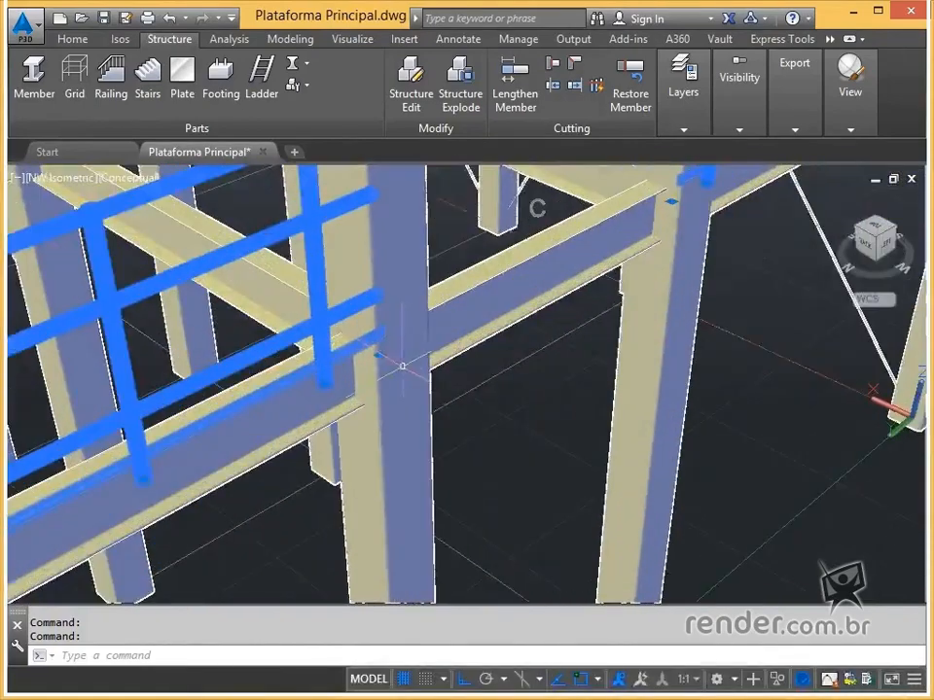
text(move)
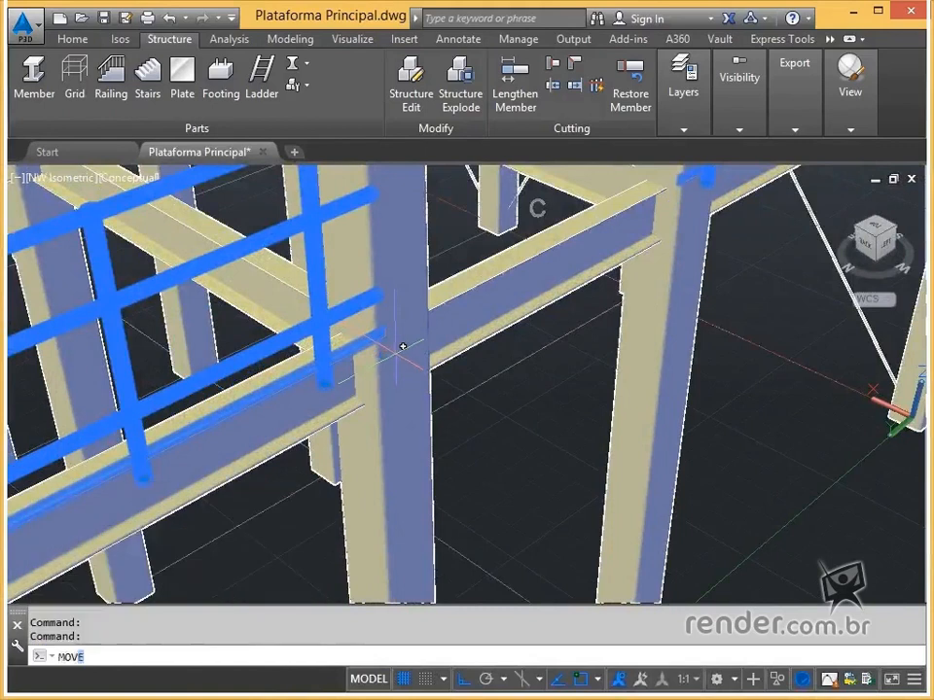
key(Return)
click(398, 339)
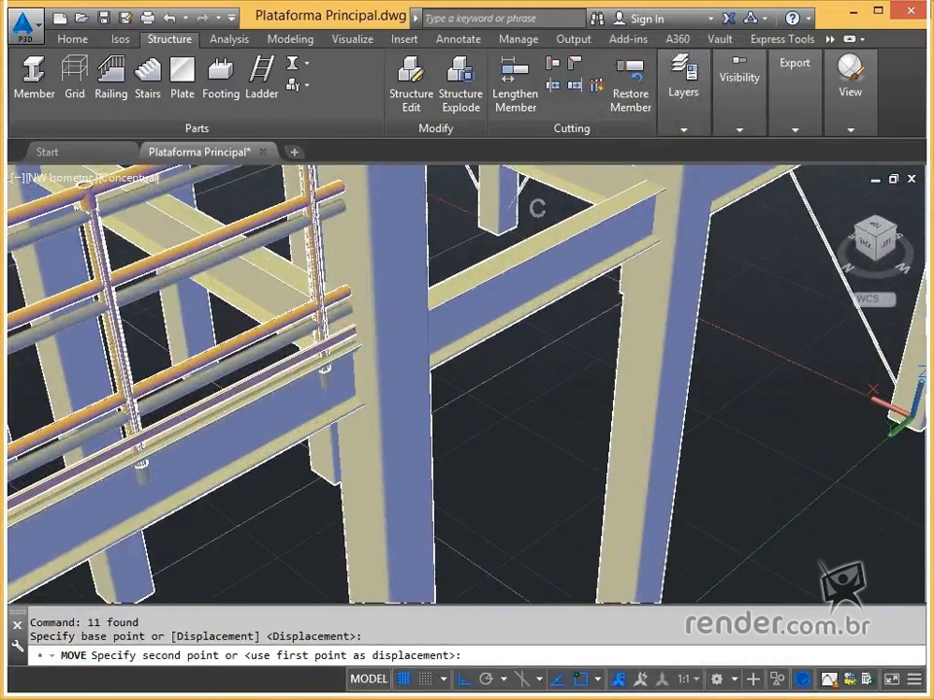
click(370, 340)
Examine from the left view how the lower-level railings sit on top of their beams
scroll(363, 347, up, 3)
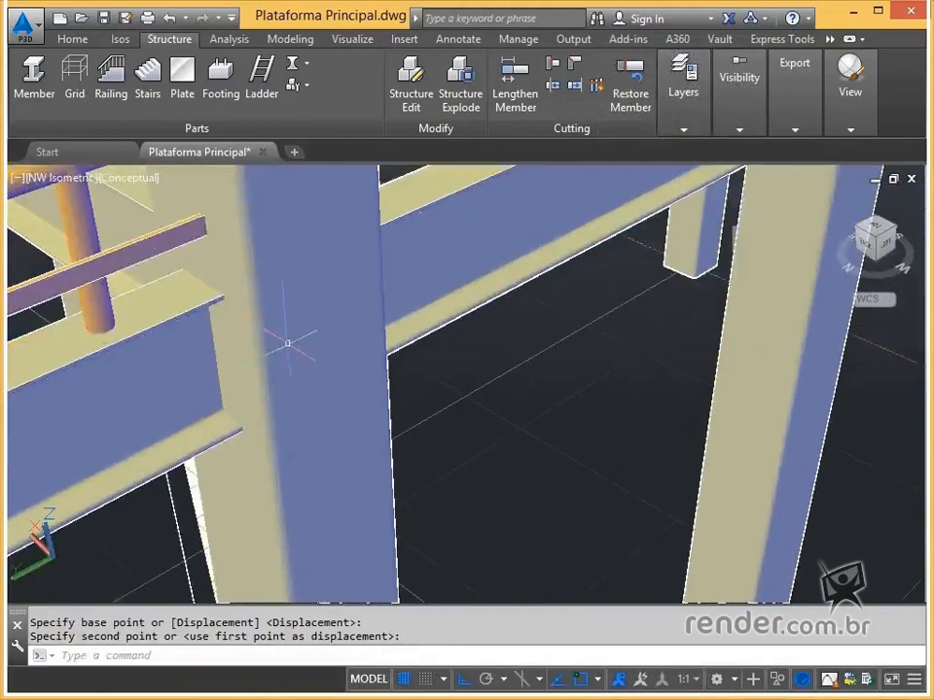
click(133, 264)
click(890, 248)
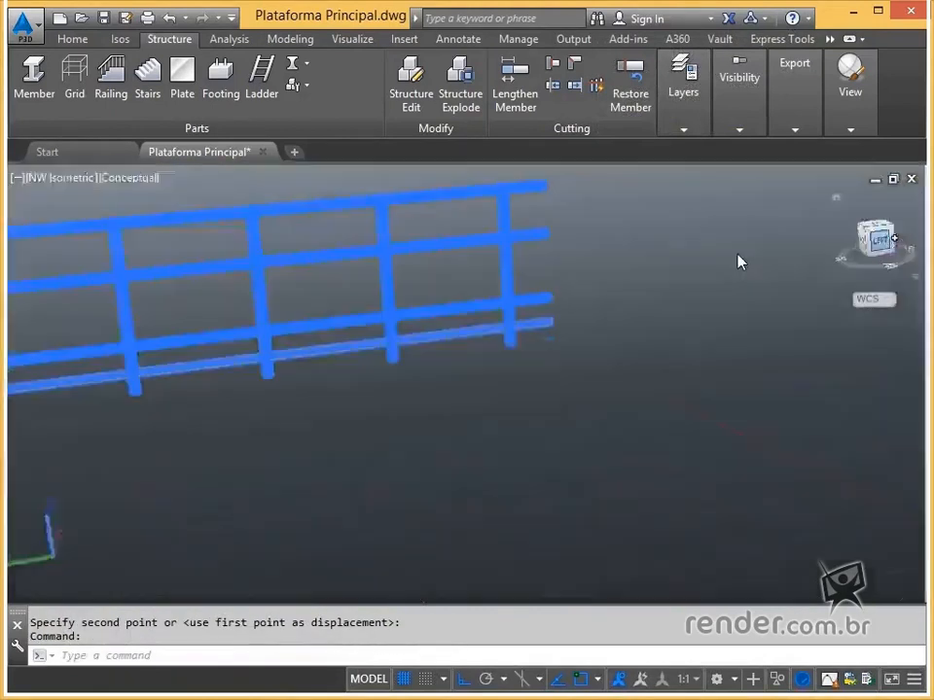
key(Escape)
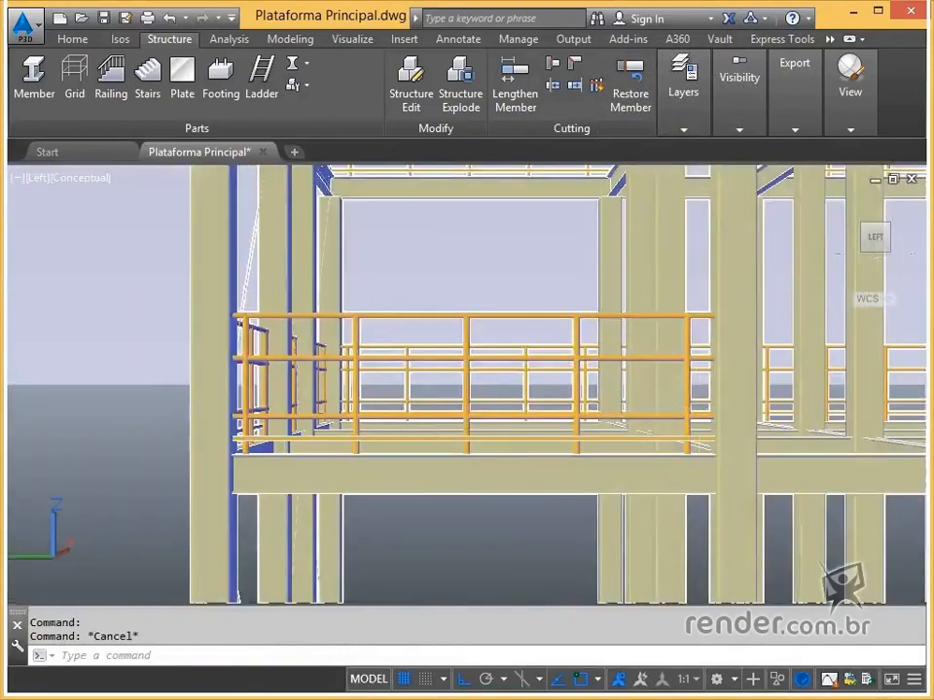
middle_drag(714, 408, 371, 415)
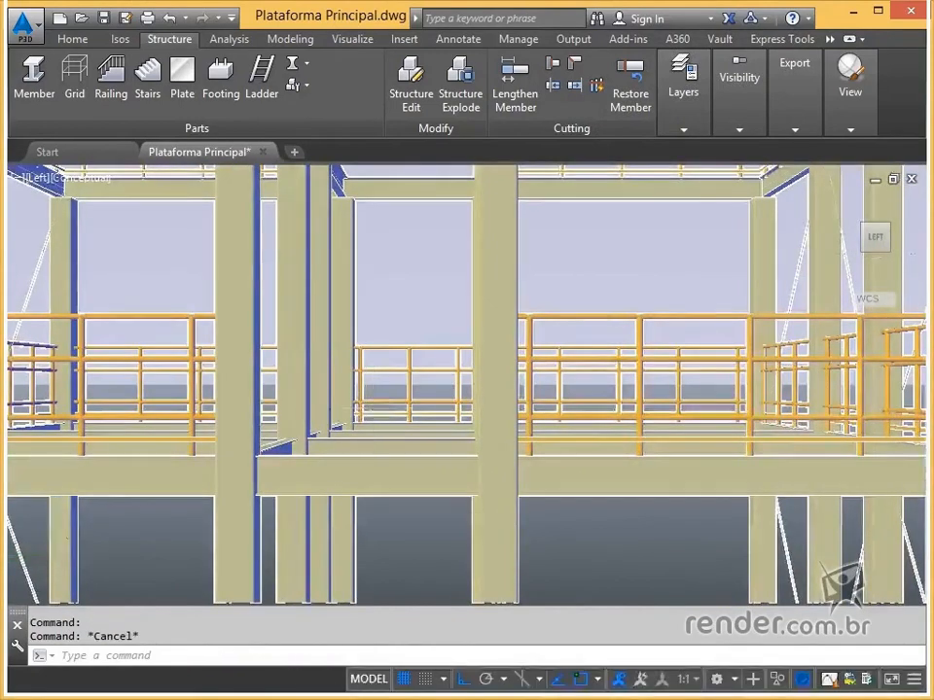
scroll(369, 413, down, 2)
click(838, 201)
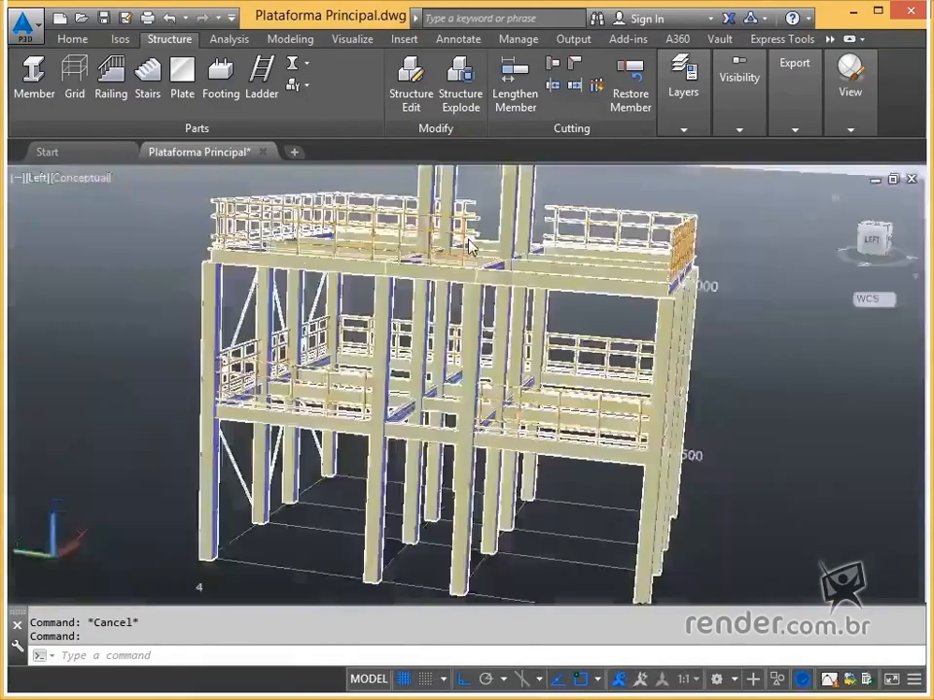
Select all four railings around the tower top and move them straight up from the beam's centreline to its top face
scroll(453, 366, up, 4)
middle_drag(443, 247, 434, 460)
scroll(451, 341, up, 3)
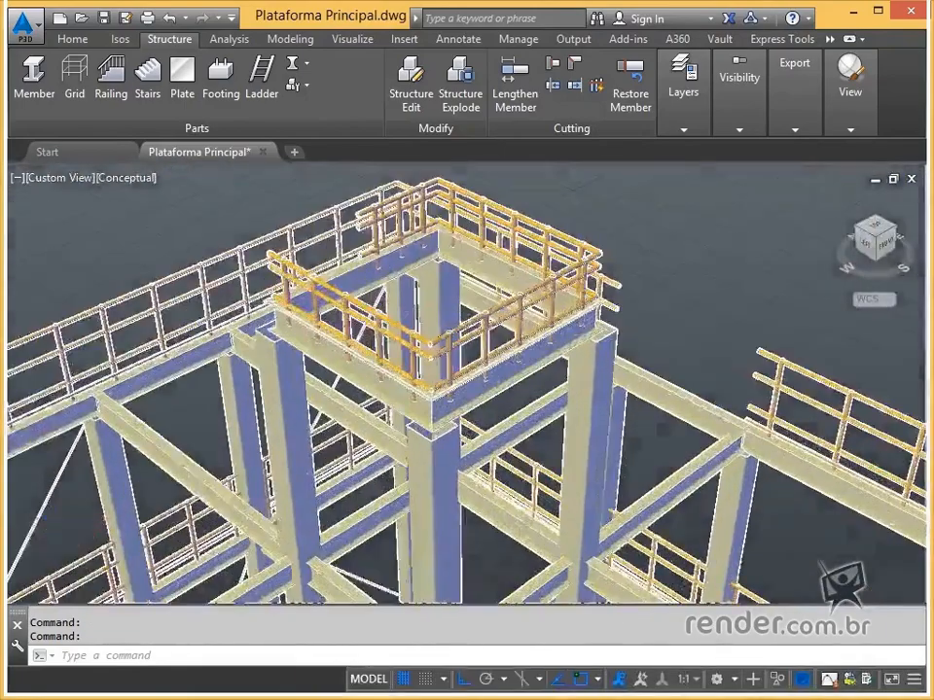
click(434, 363)
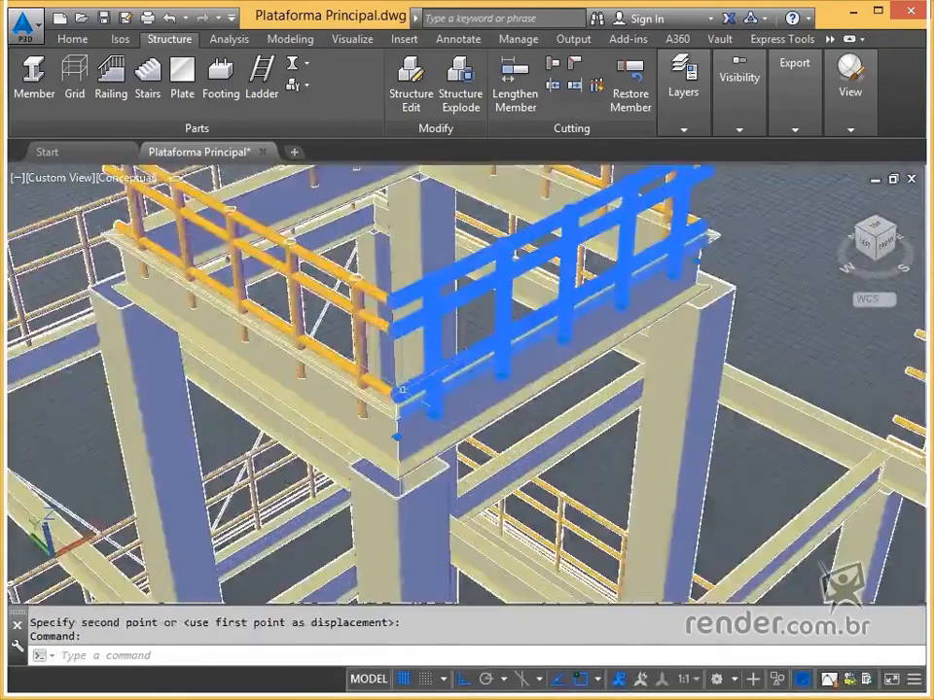
click(364, 335)
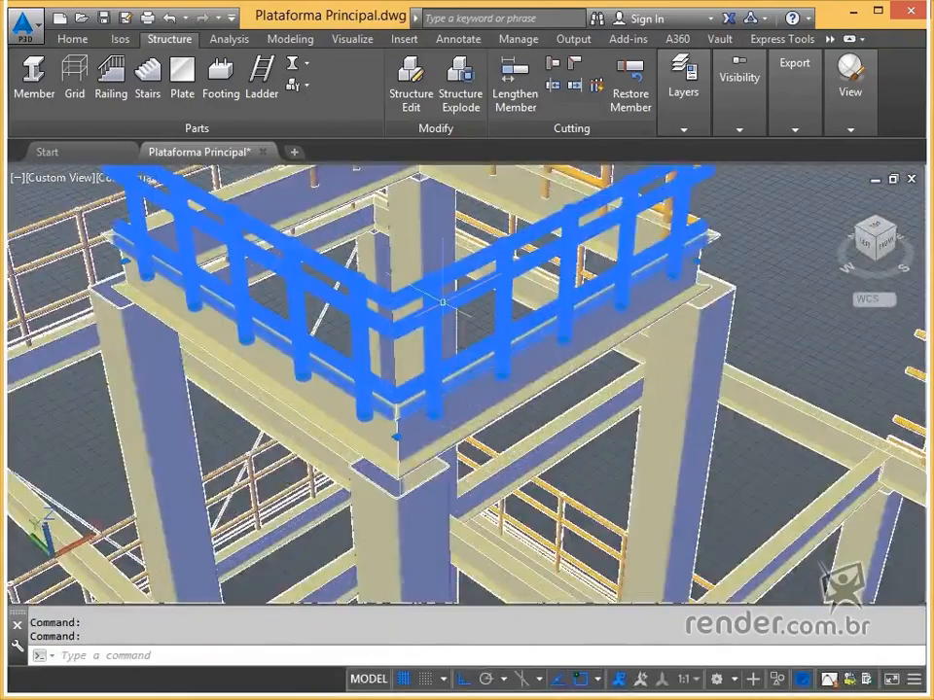
click(619, 171)
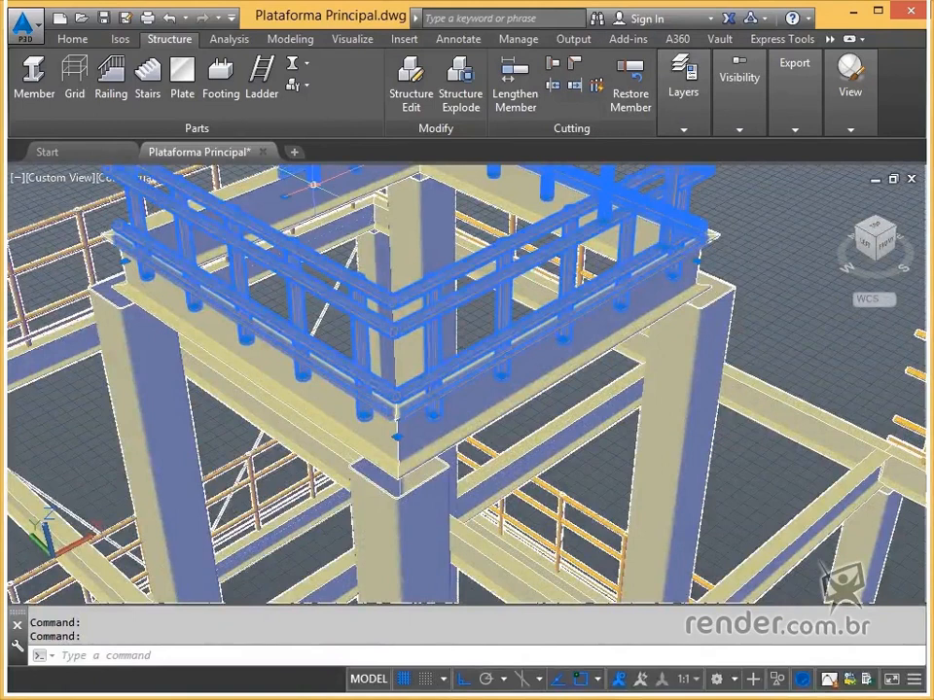
text(move)
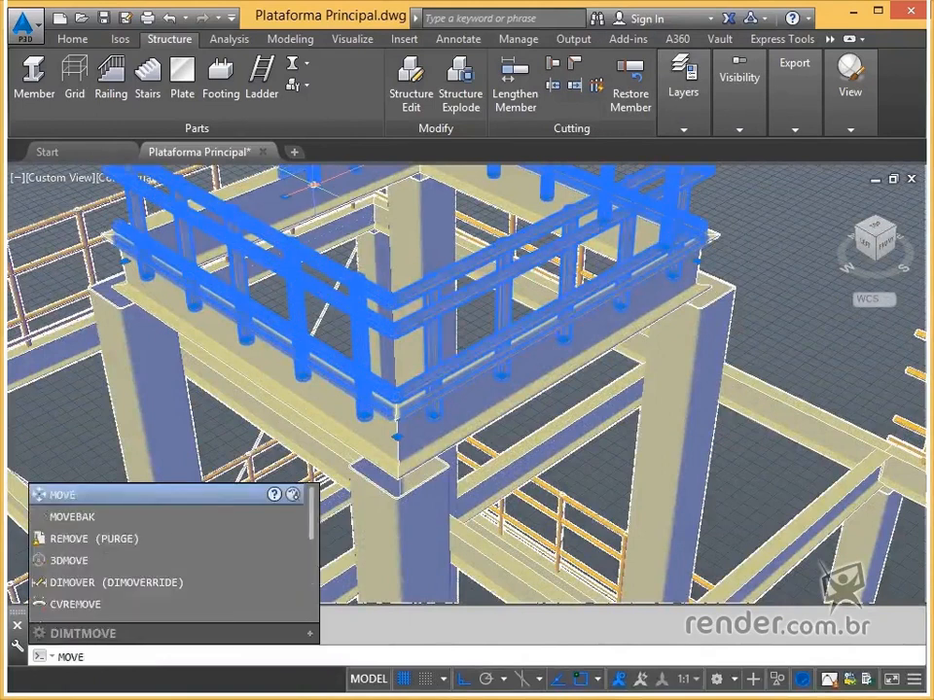
key(Return)
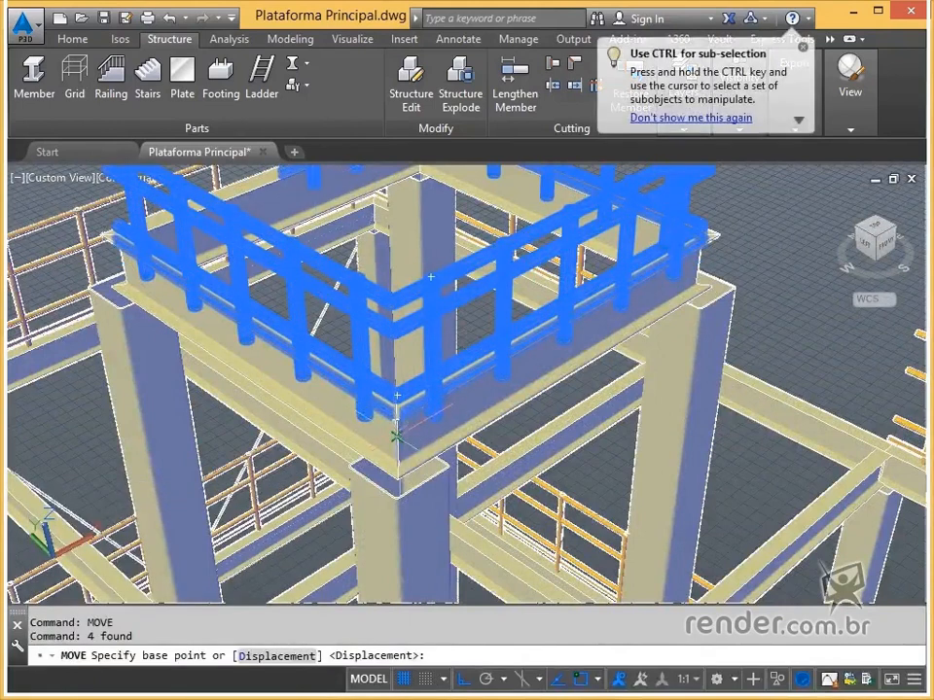
click(402, 408)
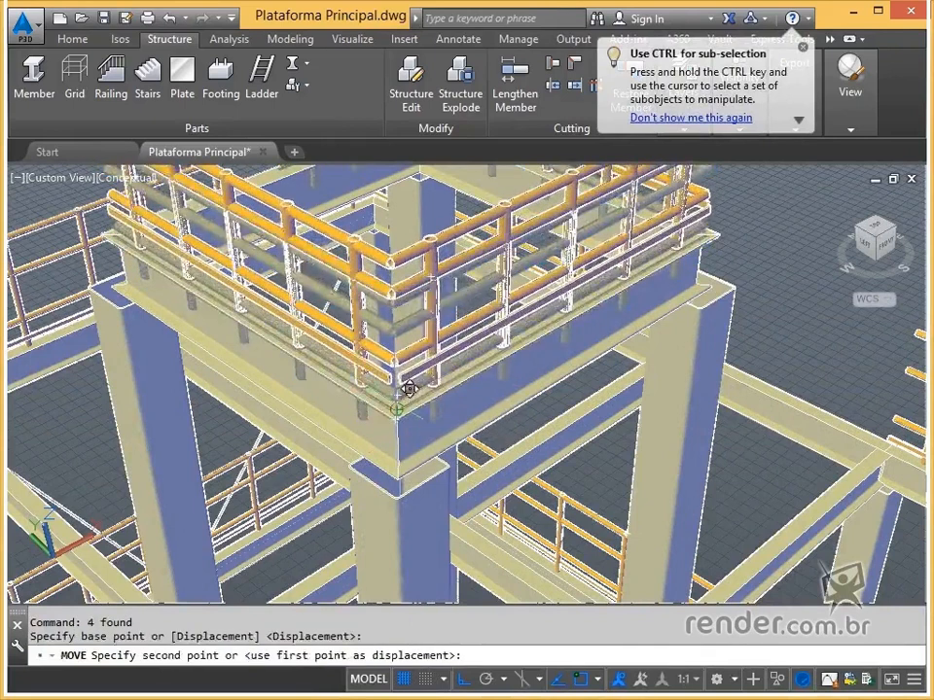
key(Escape)
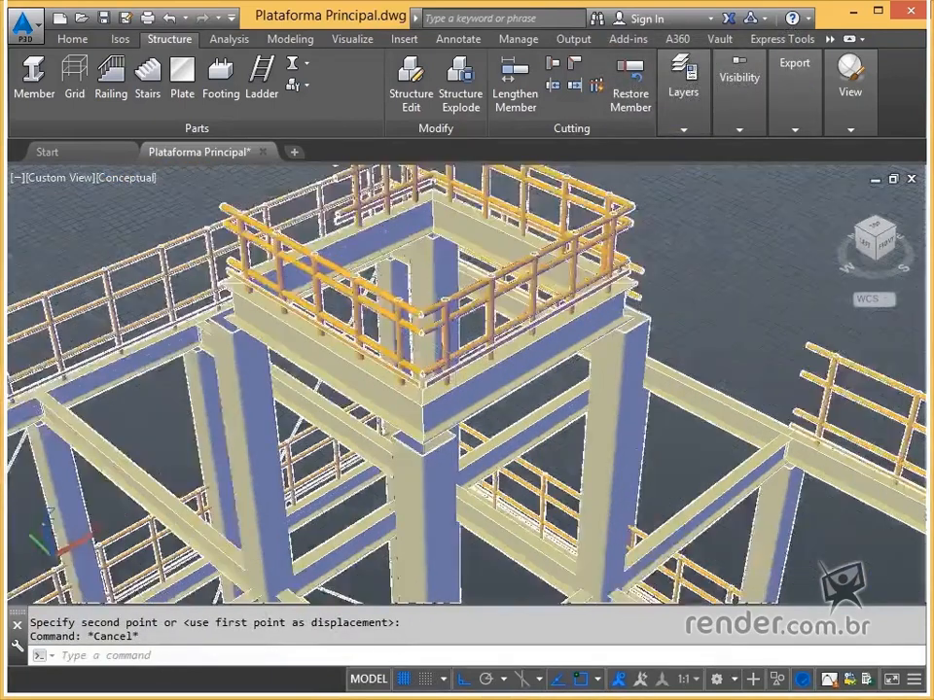
Examine from the left view and in perspective how the tower-top railings sit on their beams
middle_drag(454, 356, 438, 409)
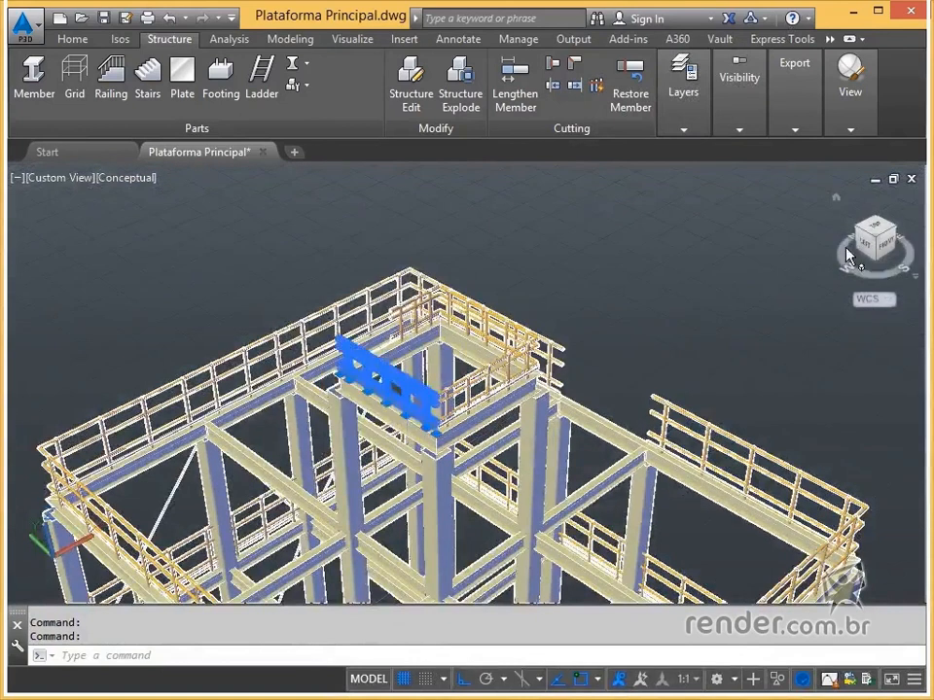
click(848, 251)
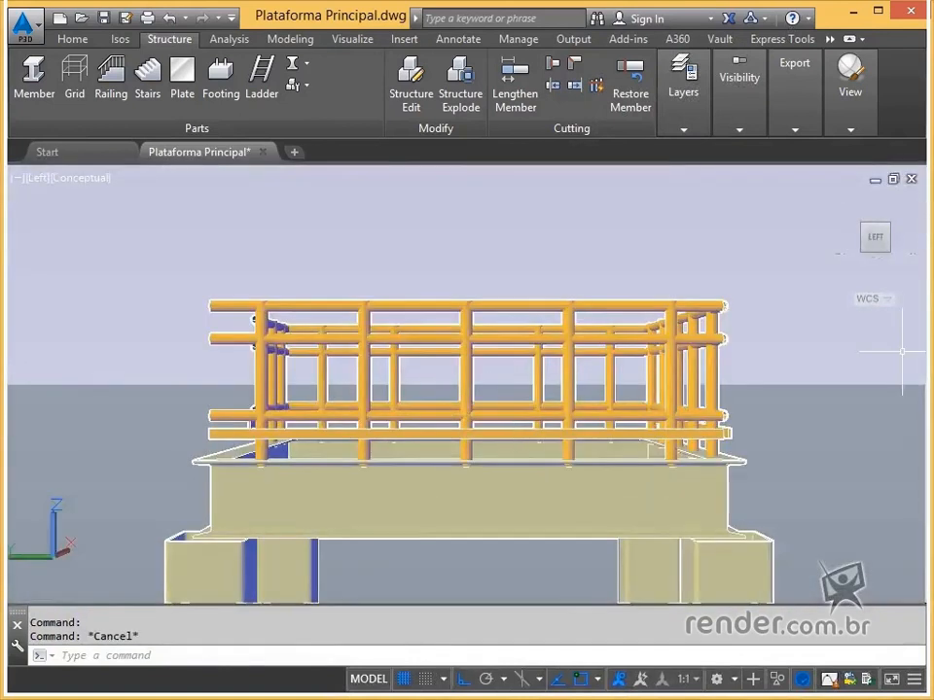
click(837, 200)
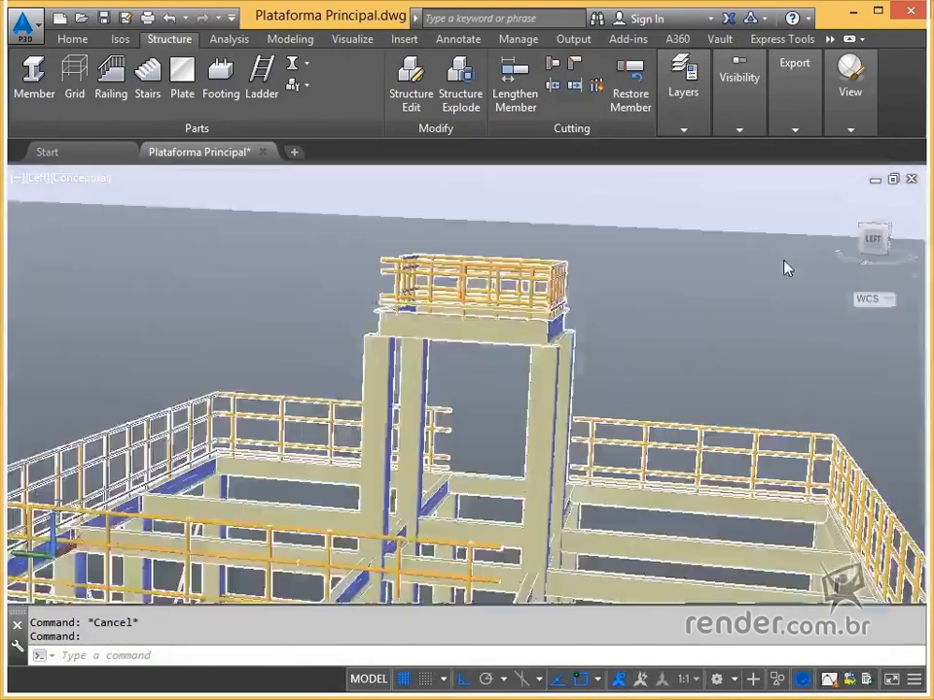
scroll(459, 391, up, 2)
middle_drag(443, 467, 491, 332)
middle_drag(605, 255, 383, 425)
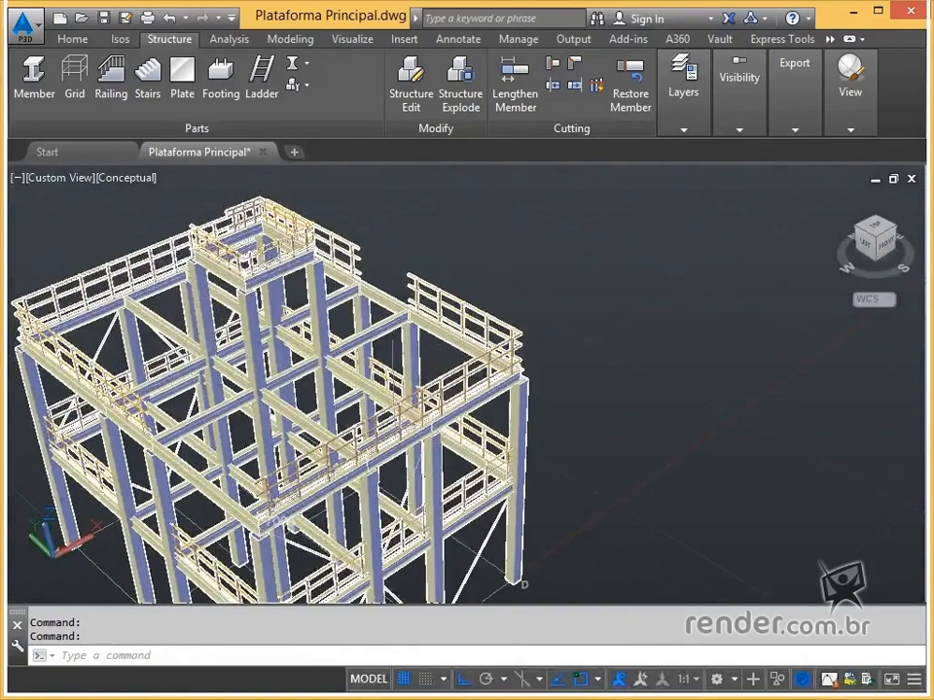
Explode all railings around the +7000 level and the tower top into individual structural members
scroll(455, 391, up, 2)
middle_drag(551, 310, 454, 385)
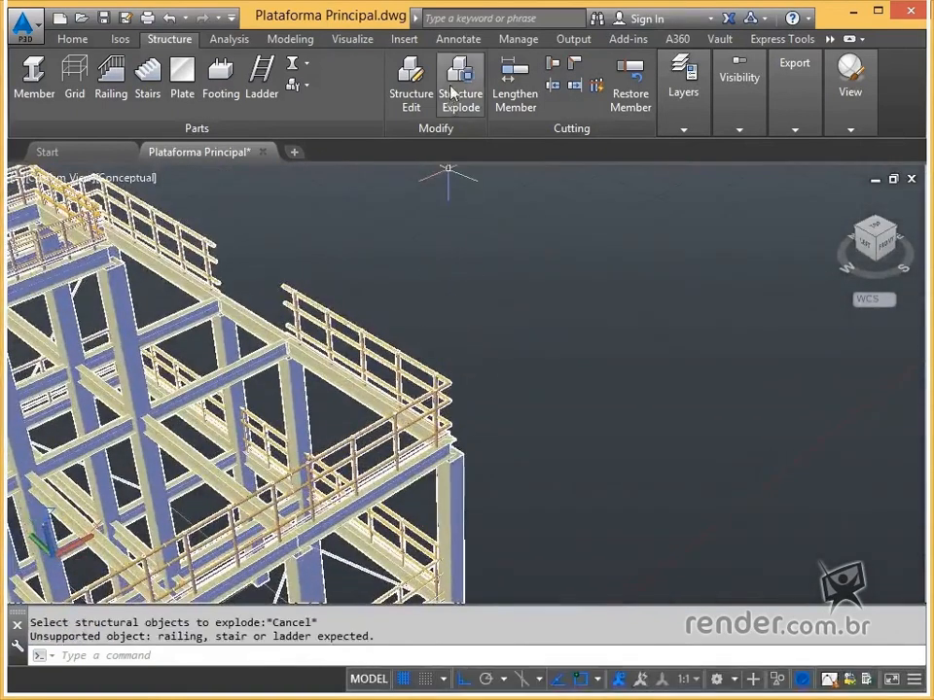
click(453, 92)
click(396, 368)
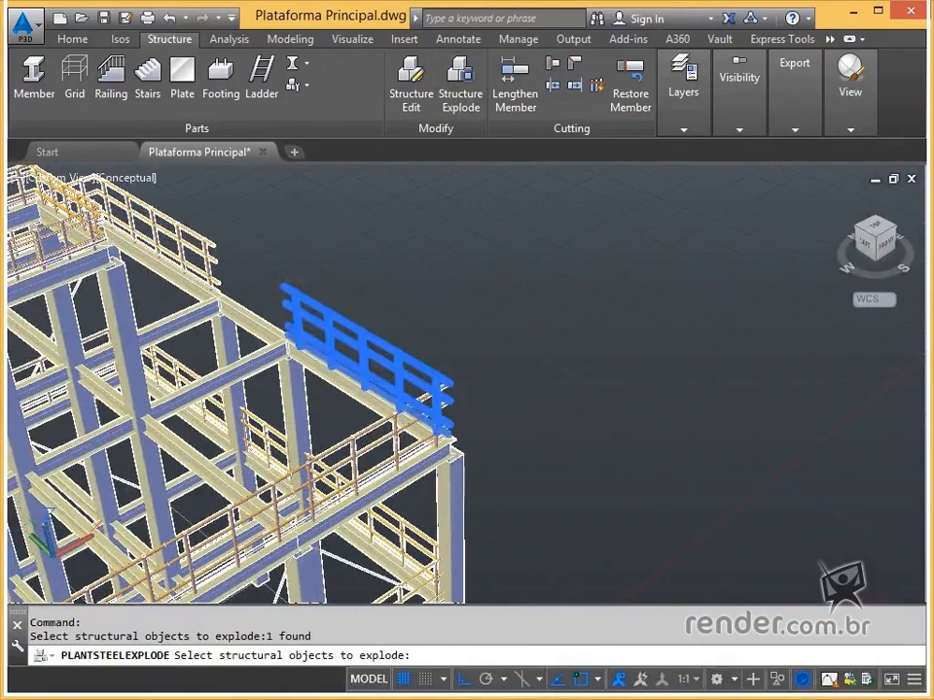
click(395, 437)
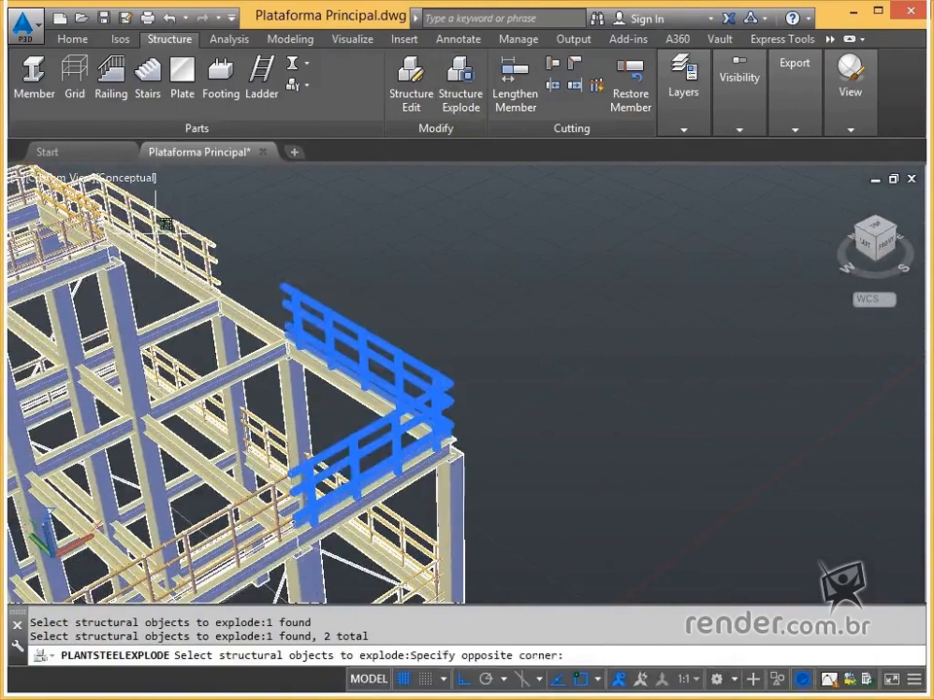
click(121, 185)
click(82, 183)
middle_drag(129, 199, 642, 161)
click(203, 290)
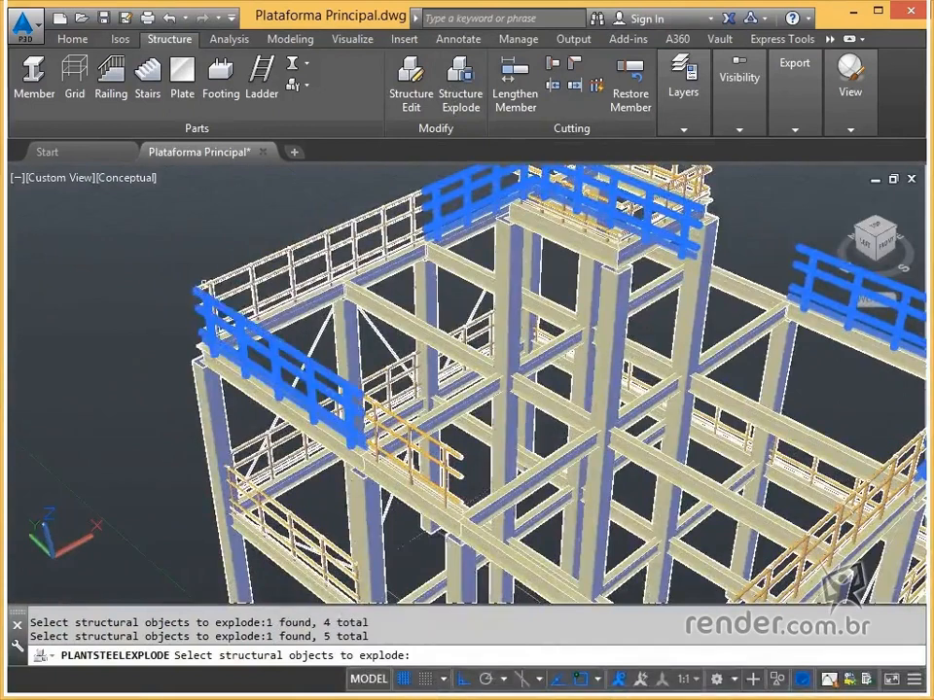
click(204, 285)
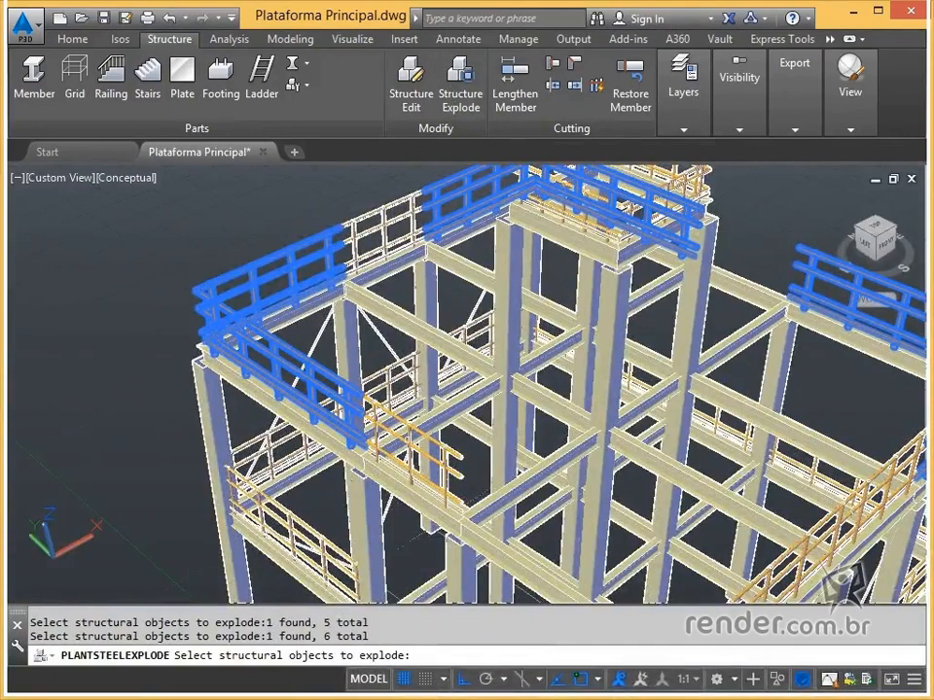
click(414, 450)
click(362, 231)
middle_drag(490, 215, 356, 289)
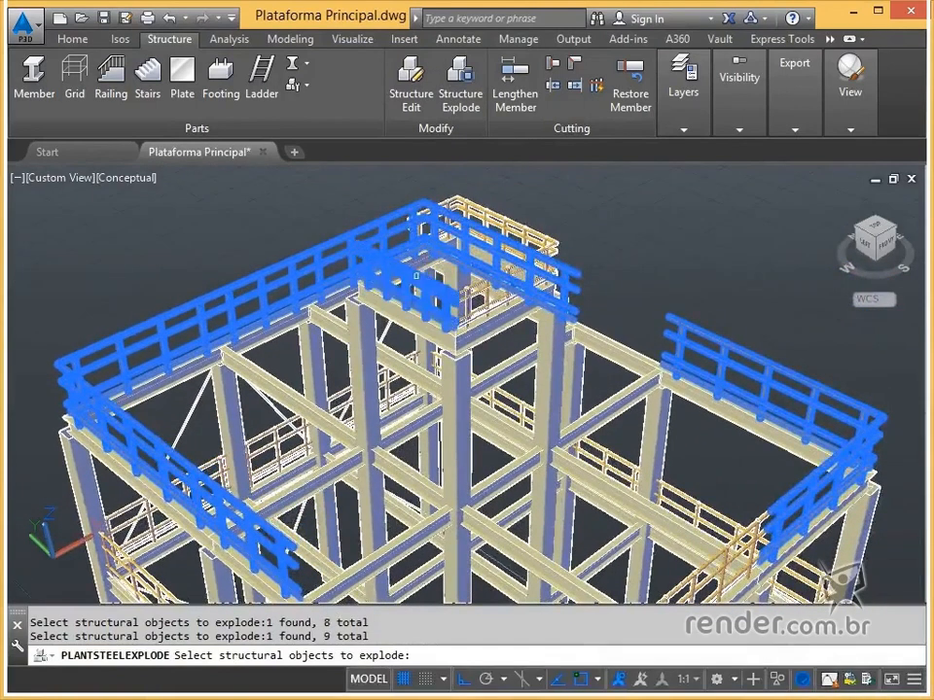
click(470, 286)
click(484, 209)
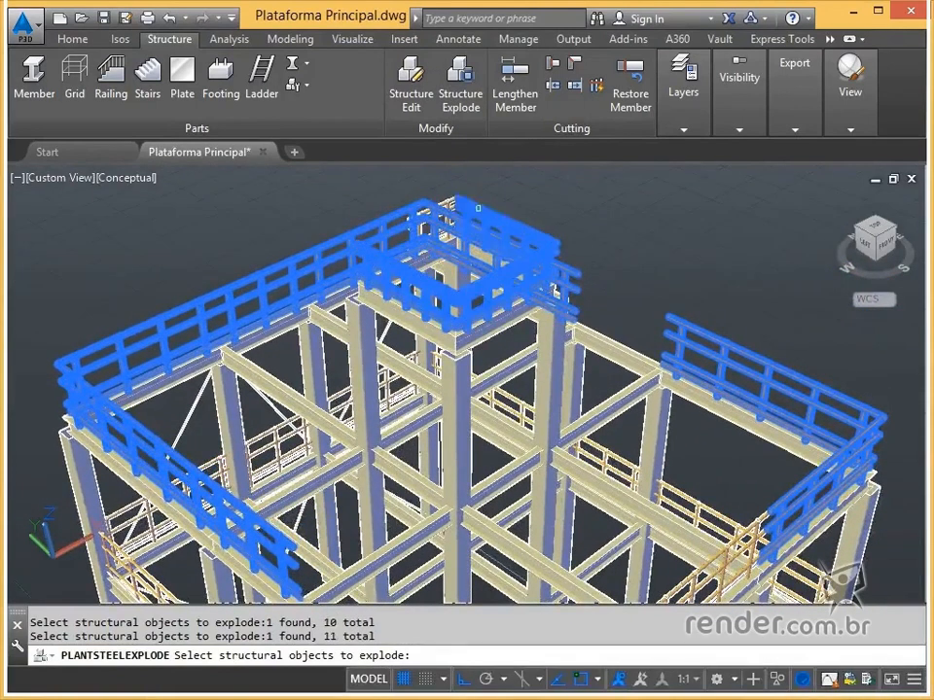
middle_drag(567, 394, 567, 394)
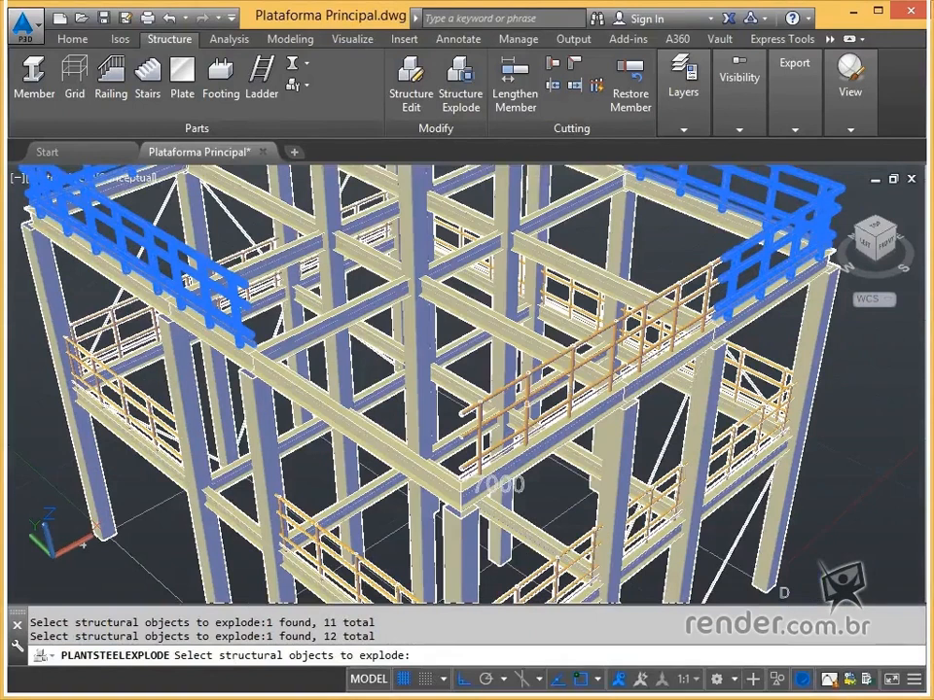
click(527, 386)
click(634, 304)
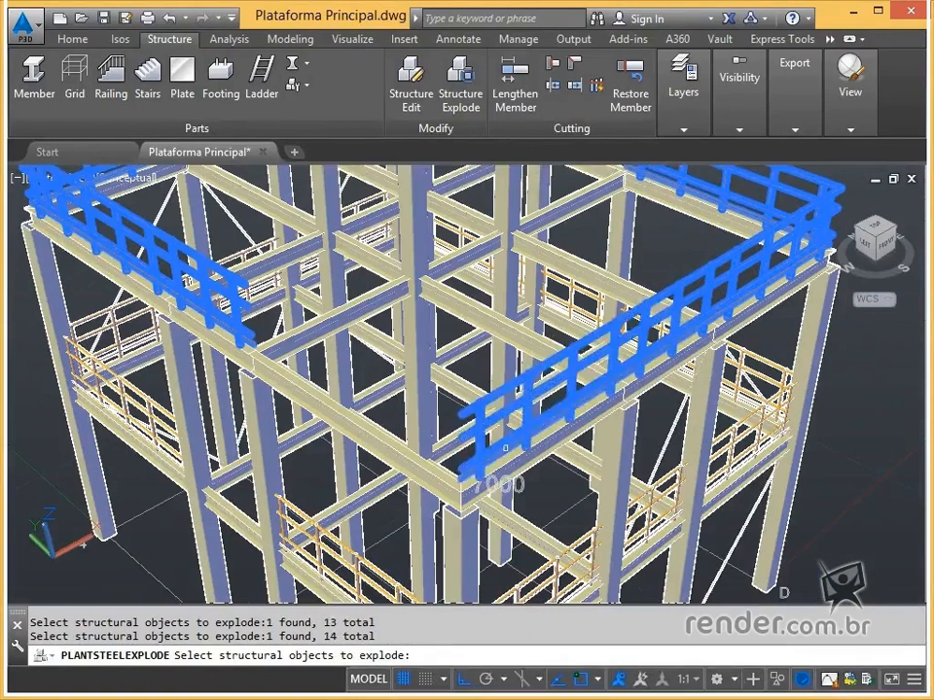
key(Return)
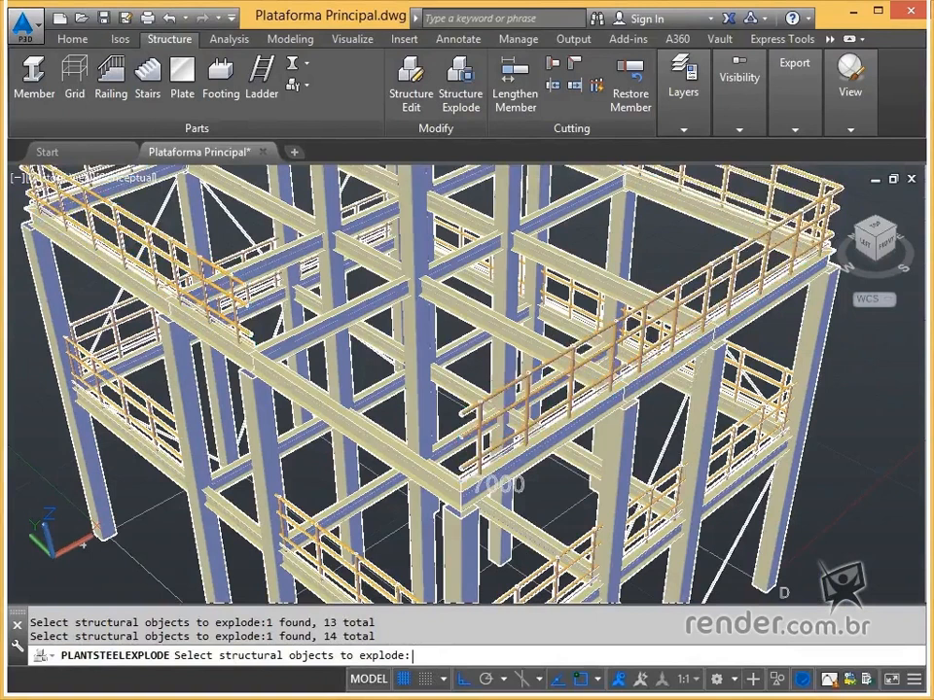
key(Return)
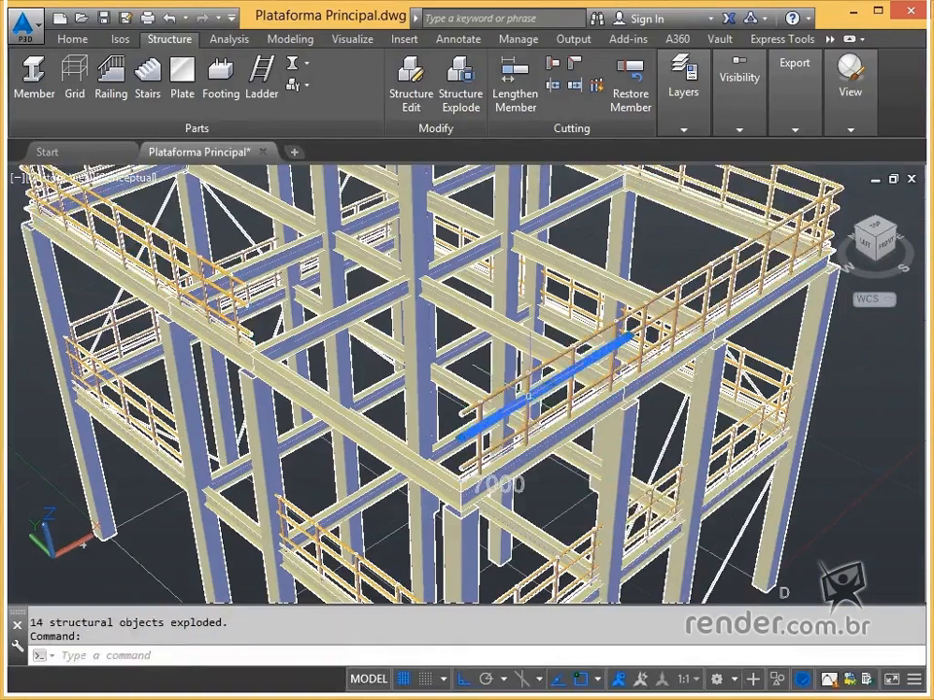
key(Escape)
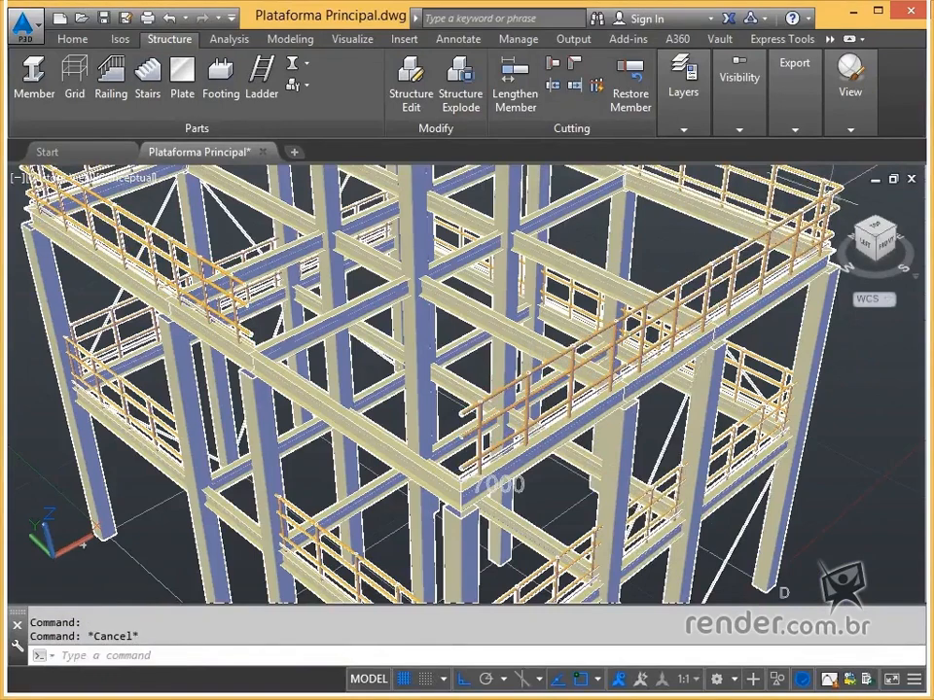
From the SE isometric view, miter the top, middle and lower rails where two railings meet at the +7000 level's outer corner
click(894, 229)
key(Escape)
scroll(506, 476, up, 4)
middle_drag(603, 535, 550, 393)
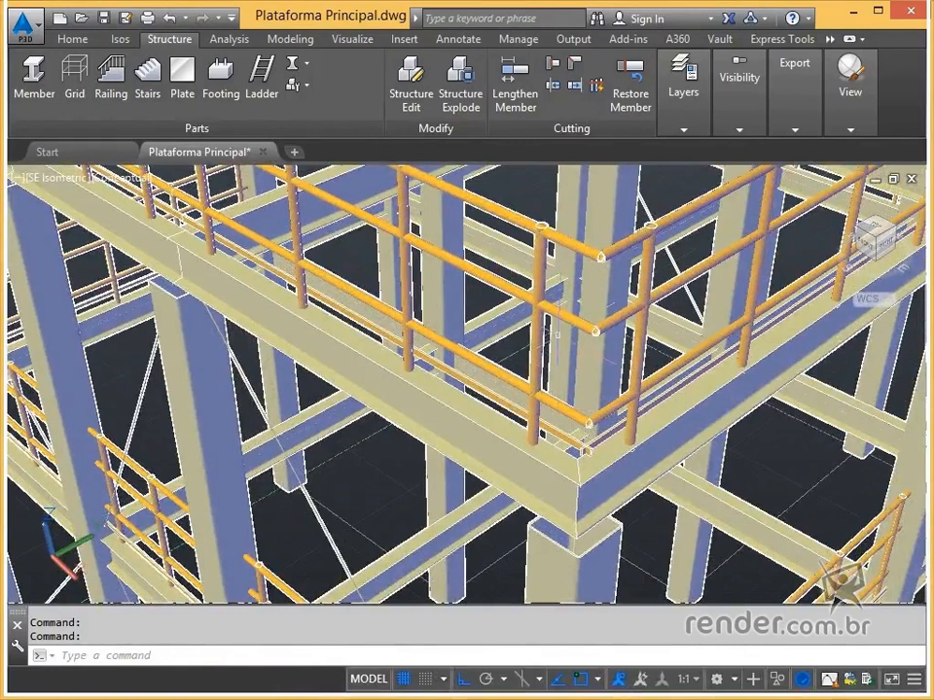
click(575, 64)
click(613, 253)
click(590, 251)
click(603, 329)
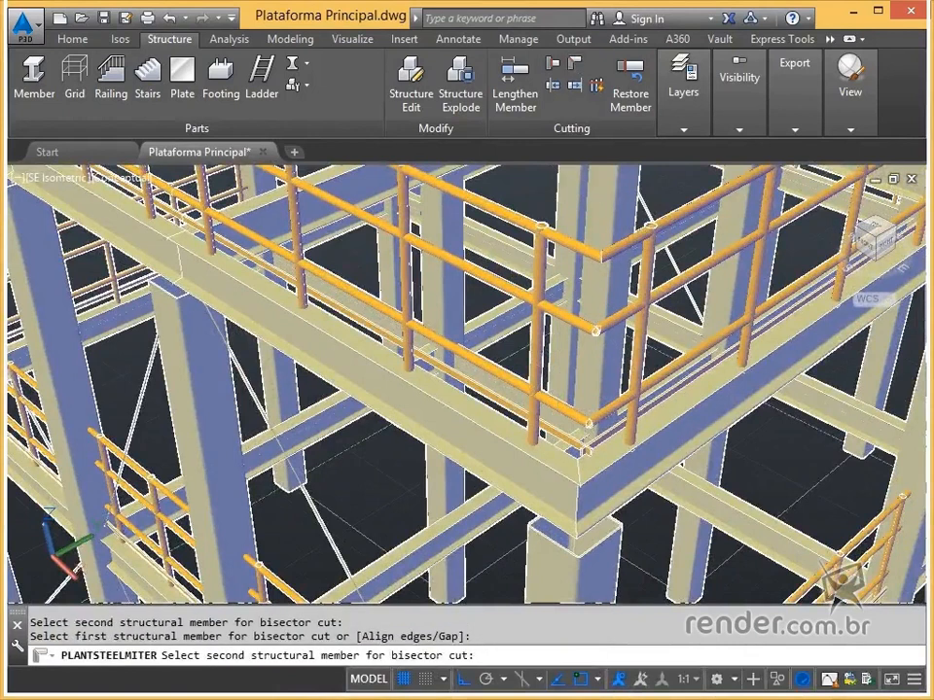
click(584, 323)
click(601, 415)
click(586, 447)
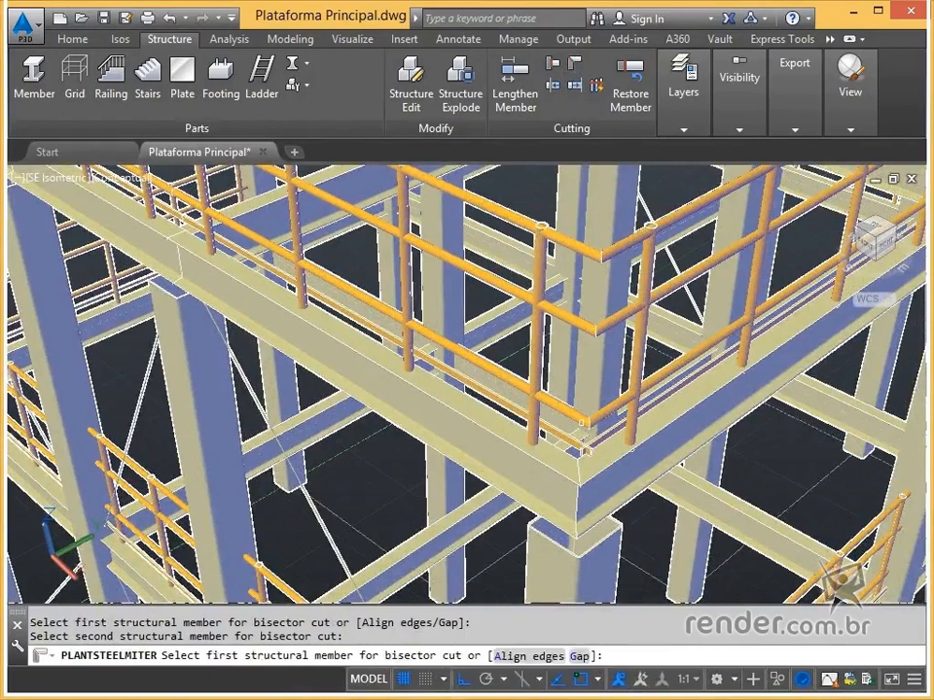
Miter the two toe plates where they meet at the same +7000 level corner
click(573, 446)
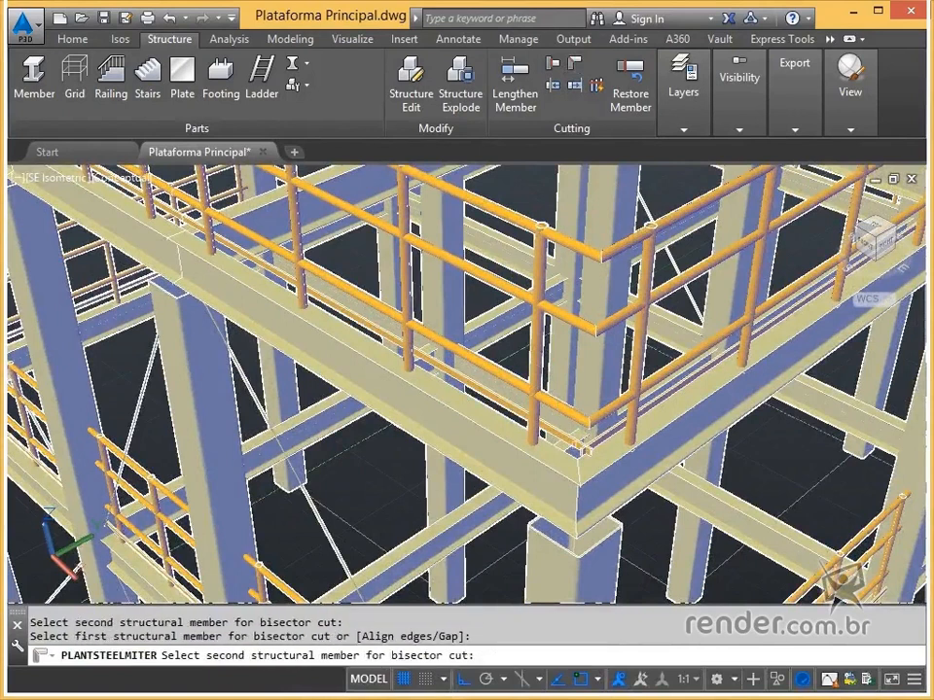
key(Escape)
key(Return)
click(574, 445)
click(590, 447)
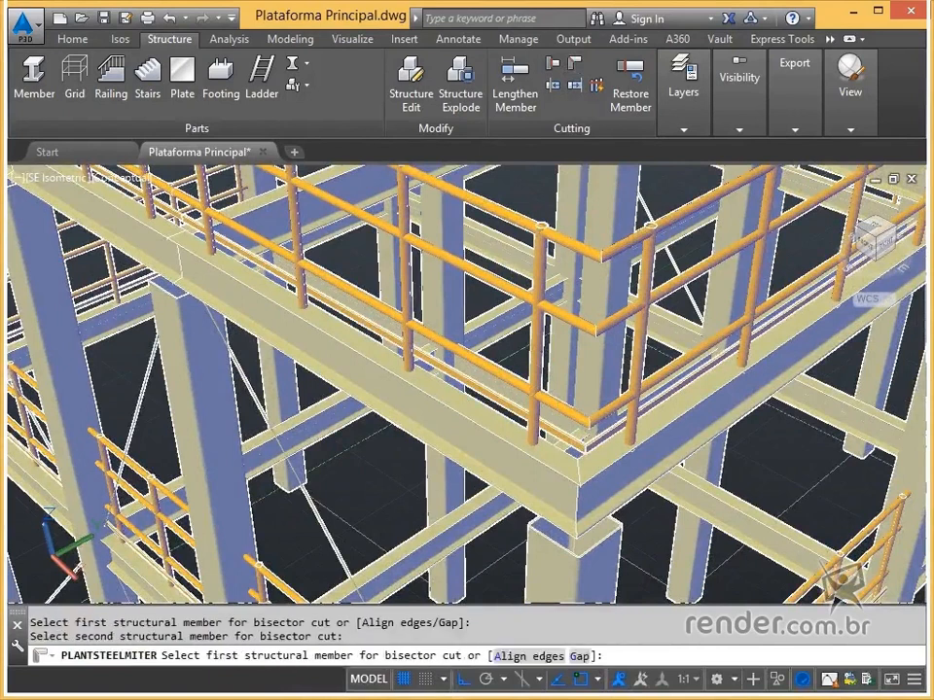
key(Escape)
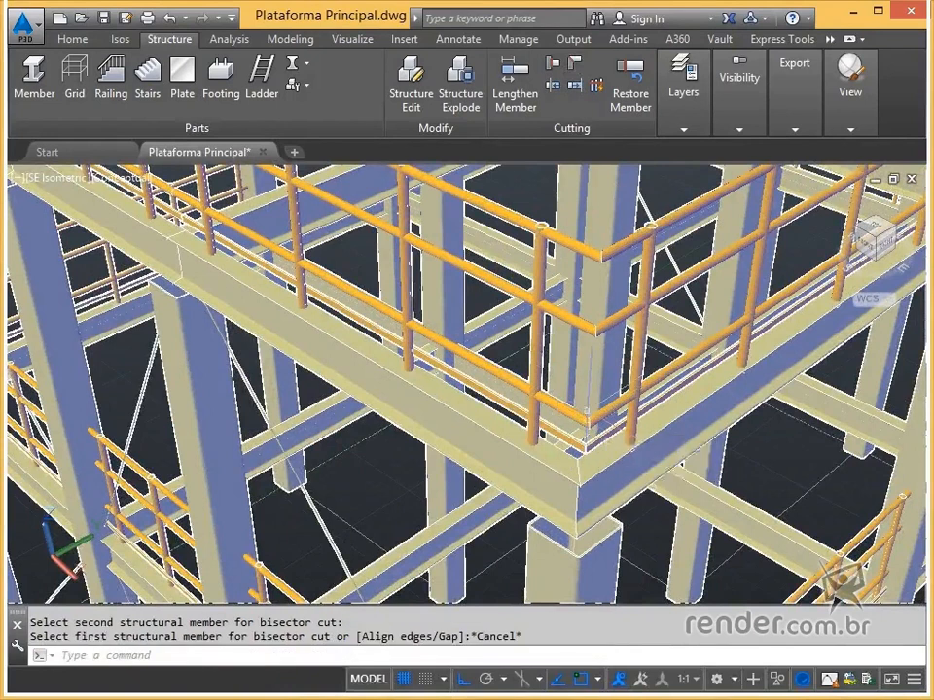
Cut the two railing posts nearest the corner on each side back to the top handrail with a gap of 0
click(553, 64)
click(548, 235)
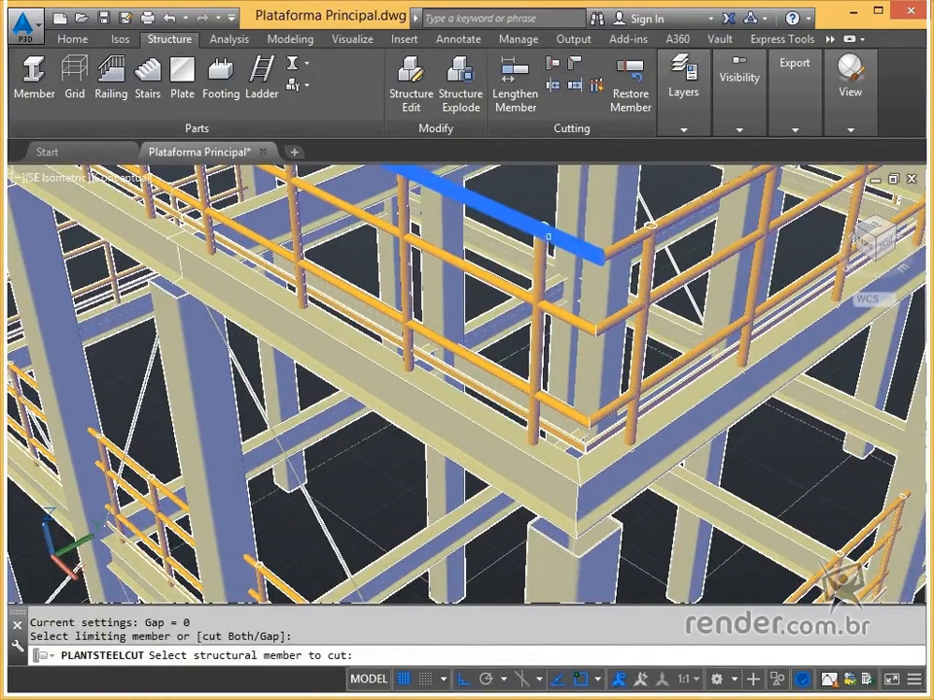
click(538, 240)
click(638, 240)
click(649, 247)
middle_drag(656, 246, 552, 297)
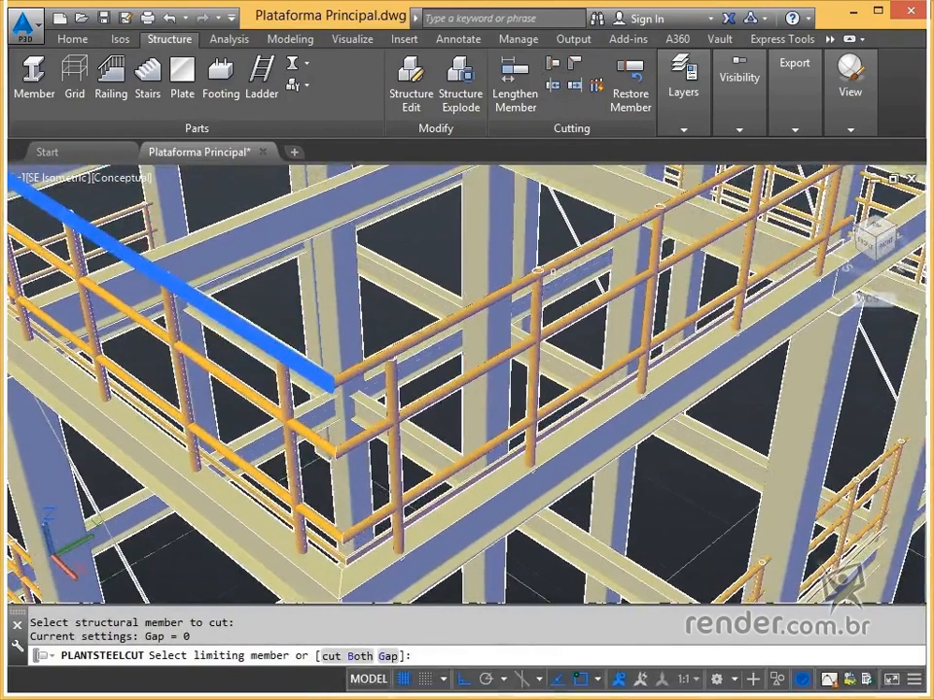
click(551, 268)
click(541, 286)
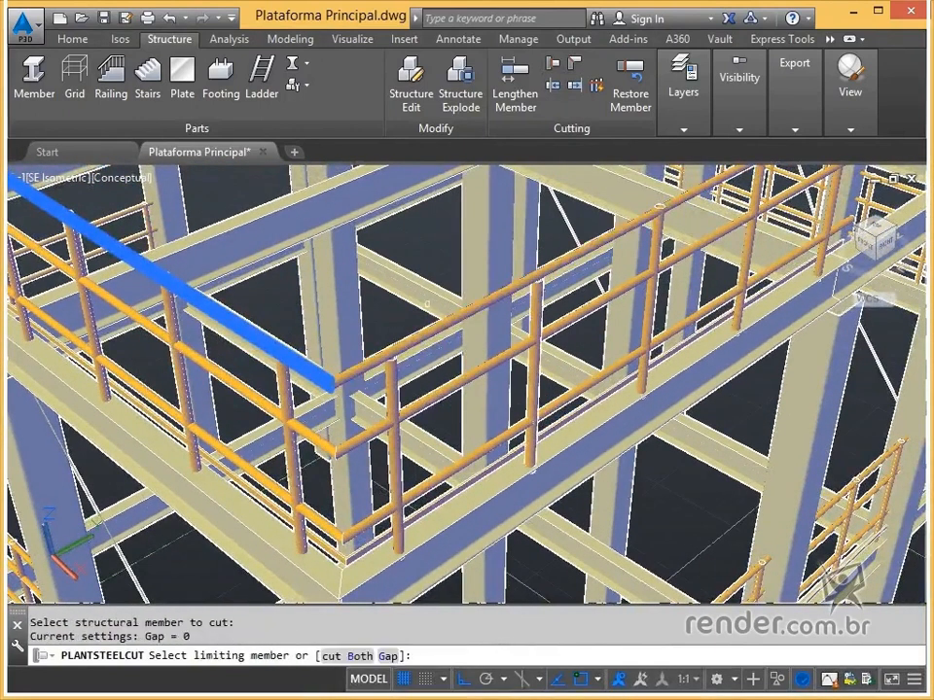
click(189, 296)
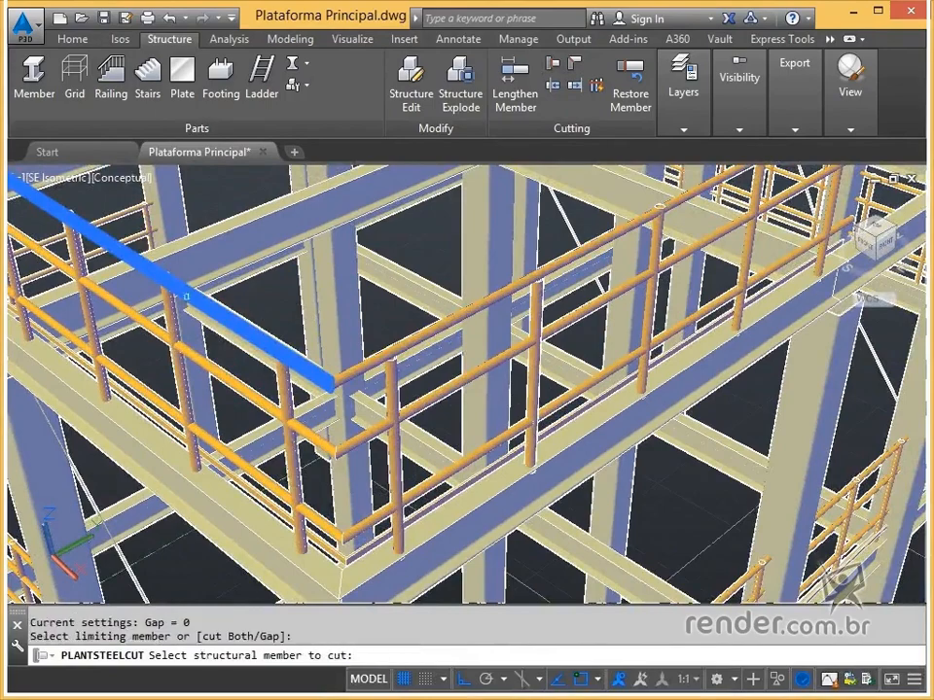
click(173, 299)
key(Escape)
Miter the top, middle and lower rails and toe plates where two railings meet at the tower top's front corner in SE isometric view
scroll(240, 300, down, 2)
middle_drag(240, 282, 213, 520)
middle_drag(396, 298, 322, 483)
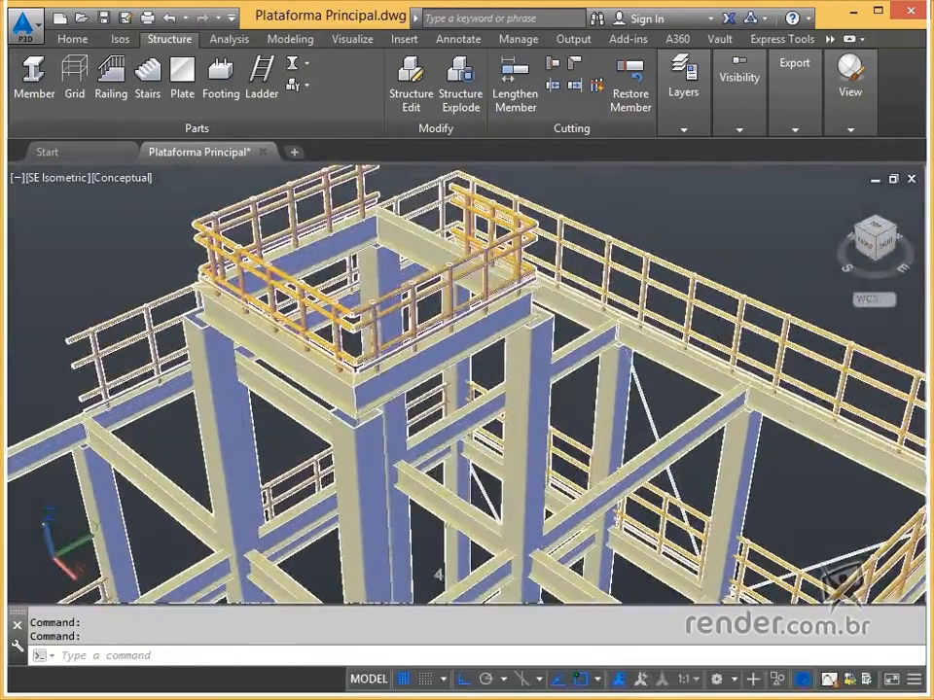
scroll(351, 308, up, 2)
scroll(350, 309, up, 3)
click(574, 65)
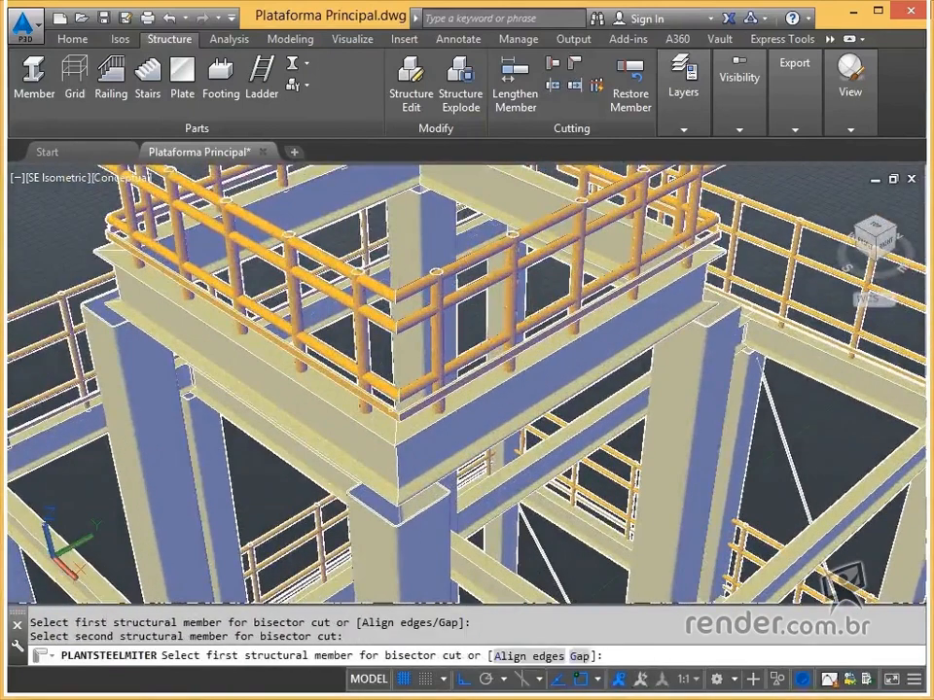
key(Escape)
Cut the posts of the tower top's east railing back to its top handrail with a gap of 0
click(552, 64)
click(484, 256)
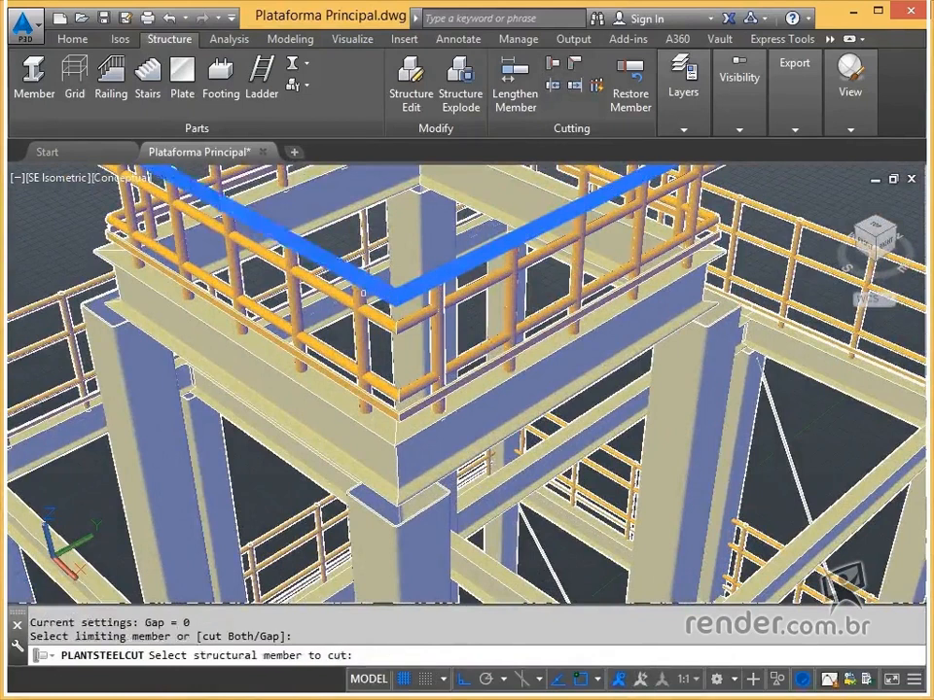
click(557, 234)
click(575, 255)
click(619, 202)
click(636, 220)
middle_drag(618, 210, 522, 288)
click(509, 293)
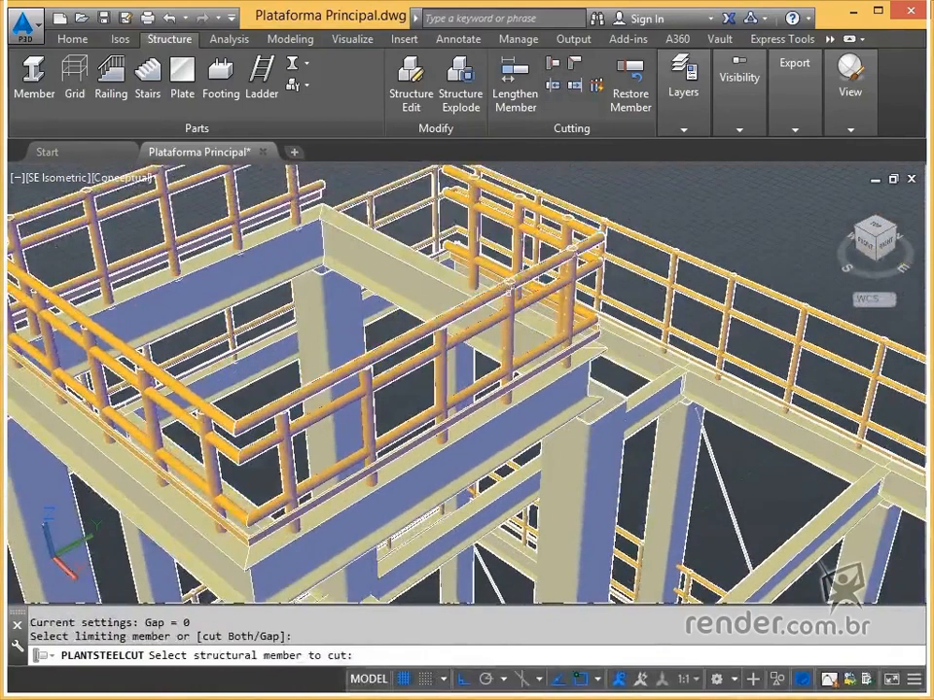
click(509, 293)
key(Escape)
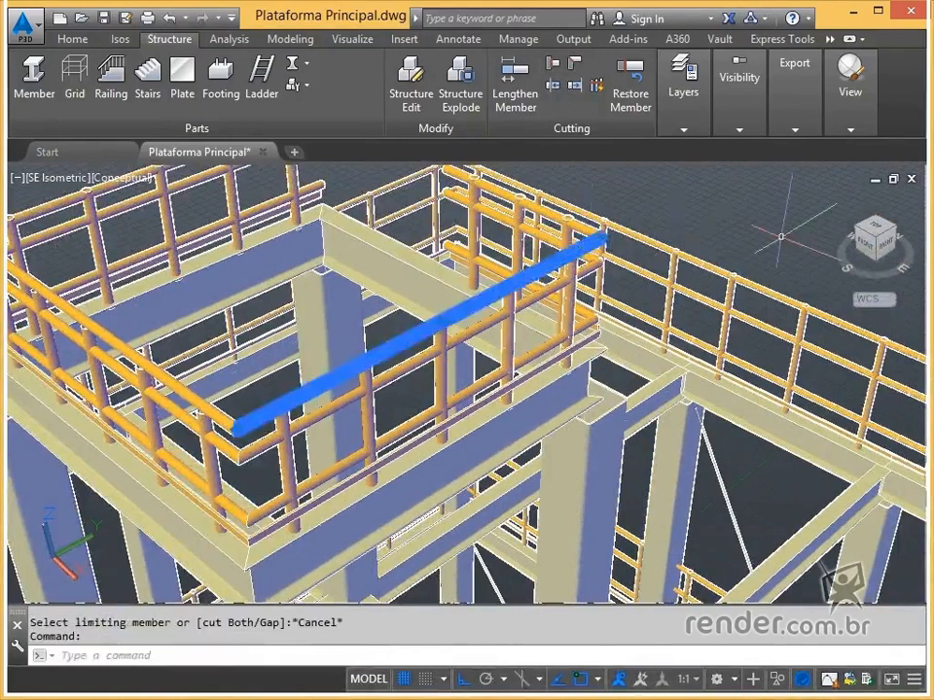
From the NE isometric view, miter the top, middle and lower rails and the toe plates at the tower top's near corner
click(894, 230)
key(Escape)
scroll(632, 448, up, 3)
middle_drag(603, 475, 502, 259)
click(596, 86)
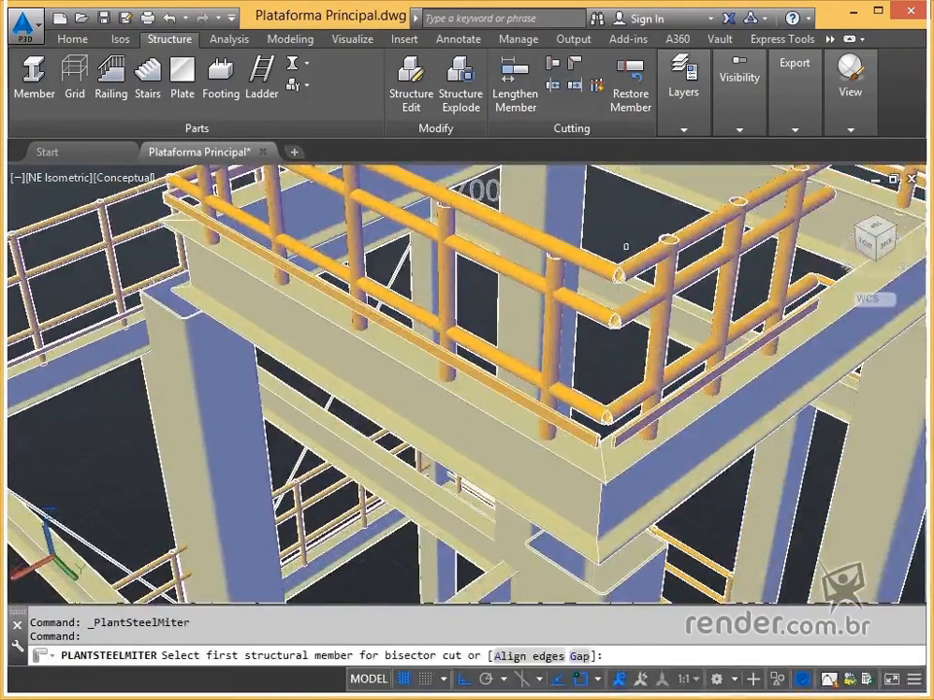
click(607, 267)
click(631, 267)
click(628, 312)
click(601, 312)
click(593, 409)
click(619, 408)
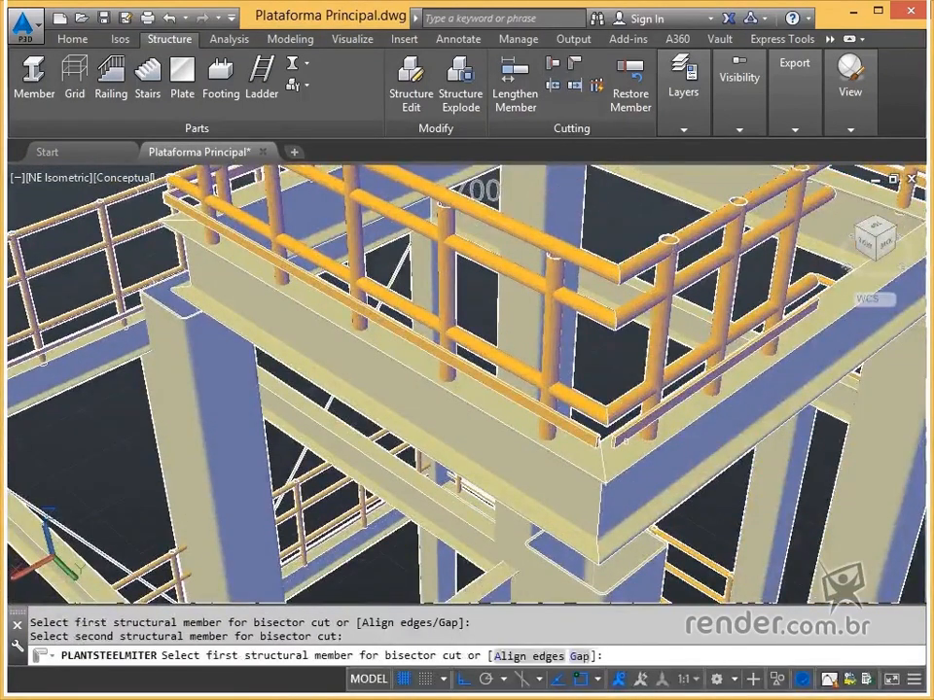
click(622, 437)
middle_drag(639, 401, 437, 501)
key(Escape)
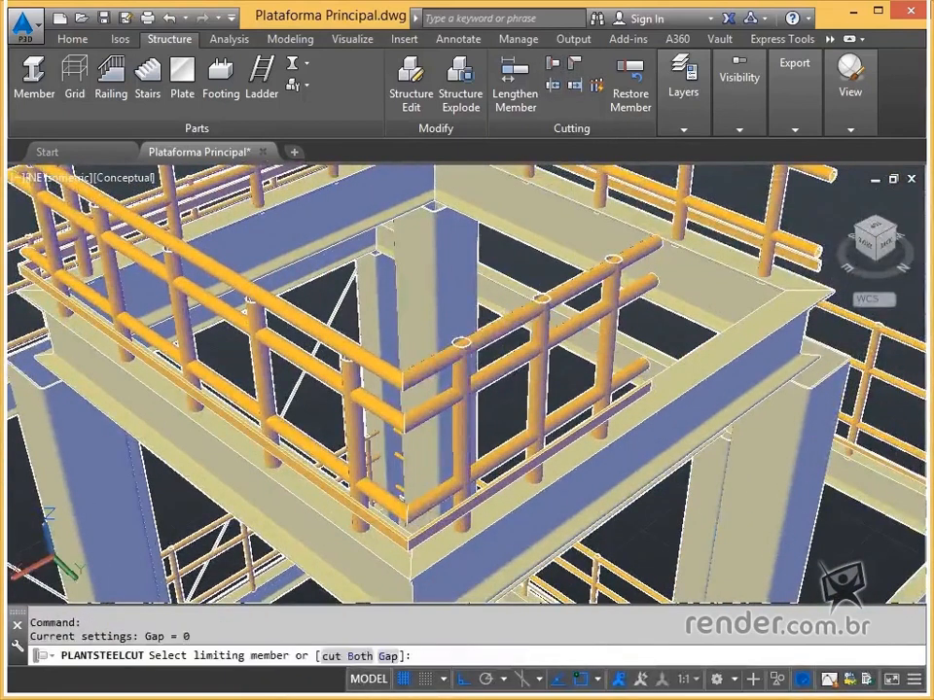
Cut the three posts of the tower top's short north railing back to its top handrail with a gap of 0
click(484, 337)
click(543, 325)
click(587, 283)
click(611, 290)
key(Escape)
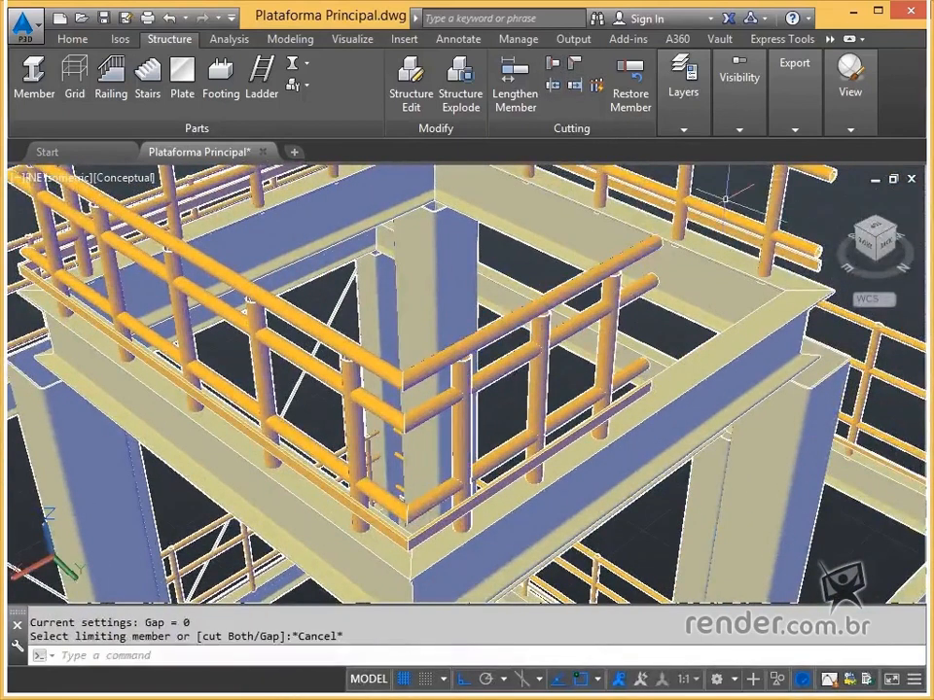
Facing the tower top's west side, cut the two railing posts nearest the north end back to the top handrail with a gap of 0
click(777, 187)
click(886, 223)
key(Escape)
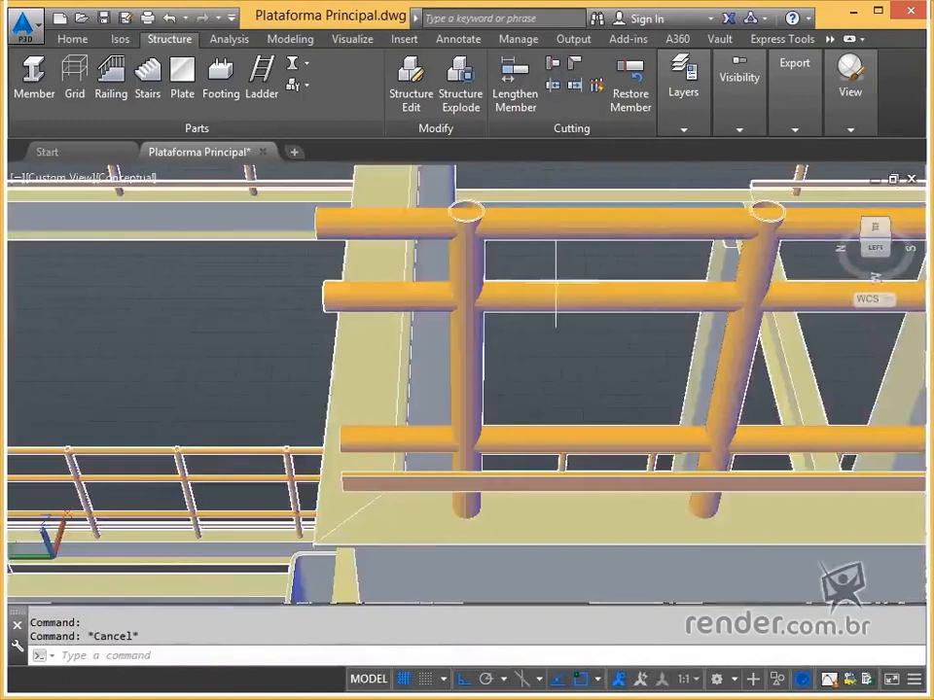
middle_drag(584, 296, 368, 289)
click(286, 214)
click(257, 251)
click(592, 221)
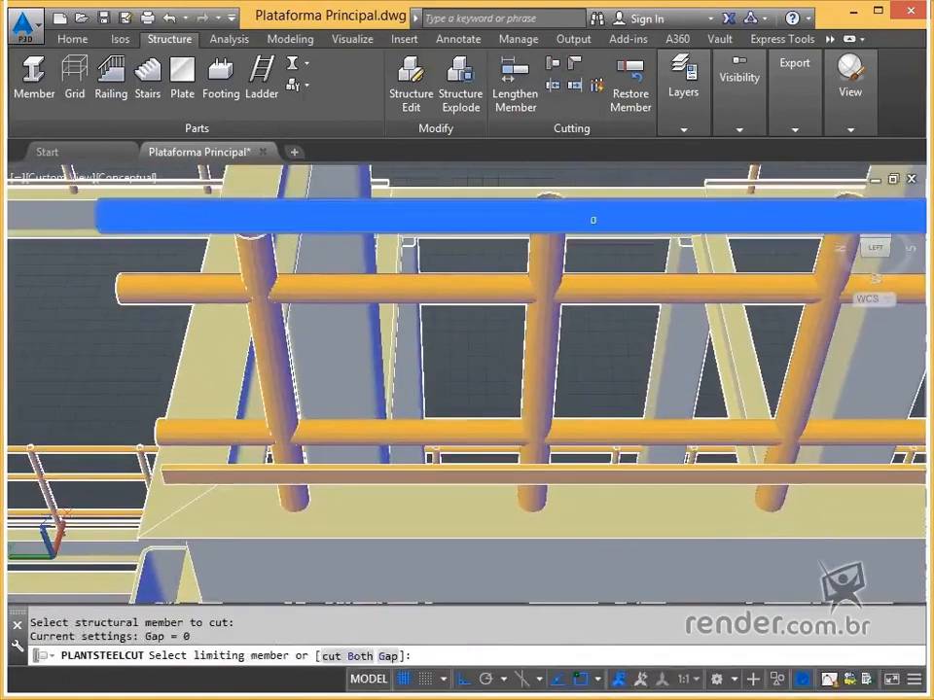
click(548, 255)
Cut the west railing's remaining posts and a post of the adjoining south railing back to their top handrails with a gap of 0
middle_drag(844, 216, 88, 307)
click(469, 295)
click(394, 347)
click(185, 319)
click(109, 342)
click(608, 313)
click(683, 348)
middle_drag(692, 339, 533, 388)
click(193, 334)
click(201, 416)
key(Escape)
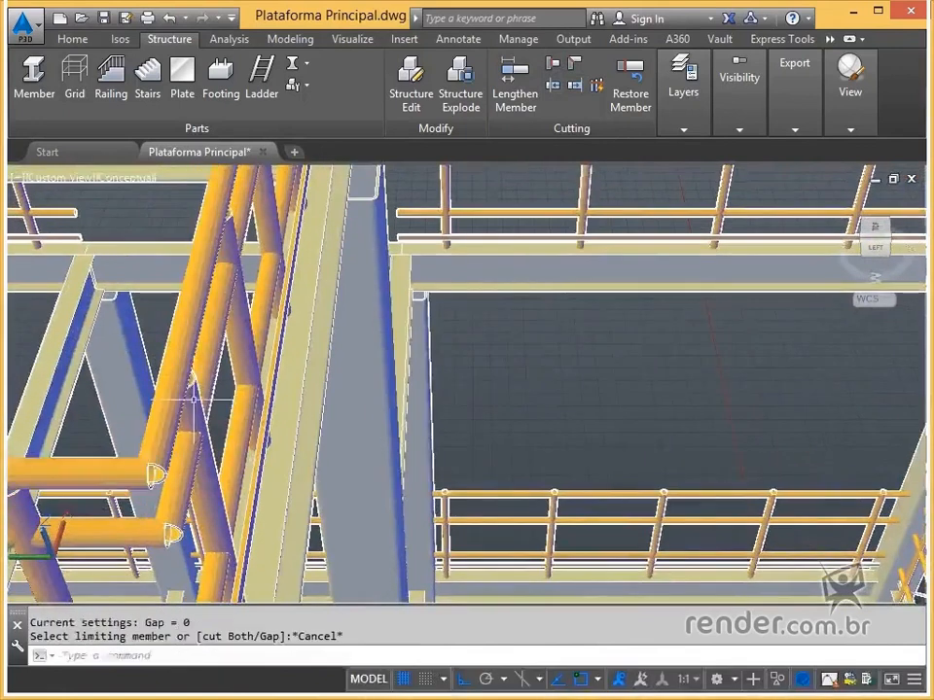
Miter the matching rails where the west and south railings meet at the tower top's southwest corner
click(573, 65)
click(161, 423)
click(132, 474)
click(151, 542)
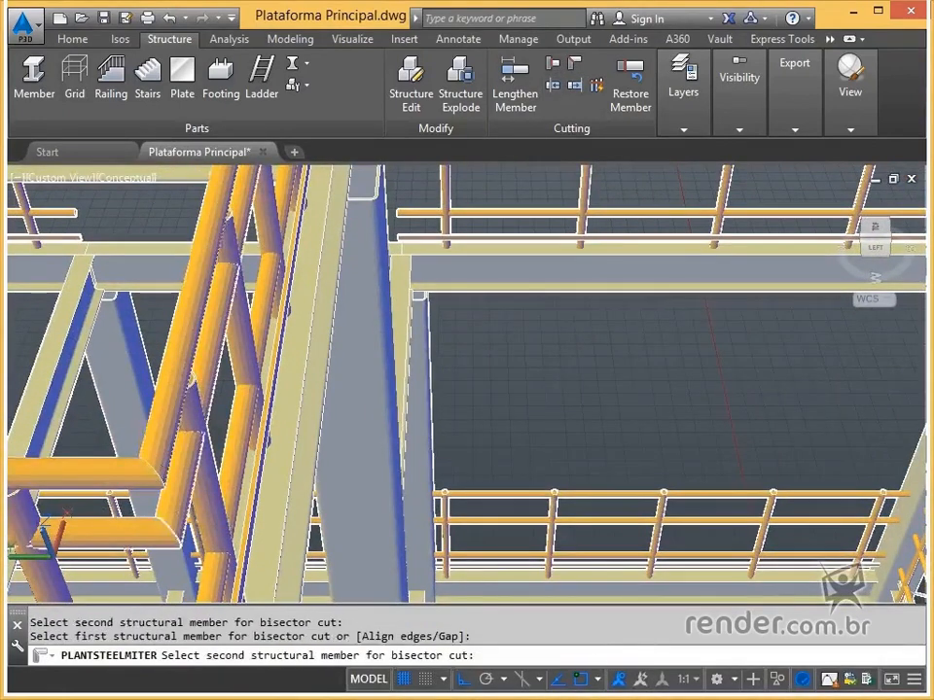
click(183, 482)
middle_drag(180, 544, 209, 428)
click(223, 378)
click(280, 341)
click(299, 375)
key(Escape)
key(Escape)
From the NW isometric view, miter the top, middle and lower rails where two railings meet at the +7000 level's northwest corner
scroll(467, 379, down, 6)
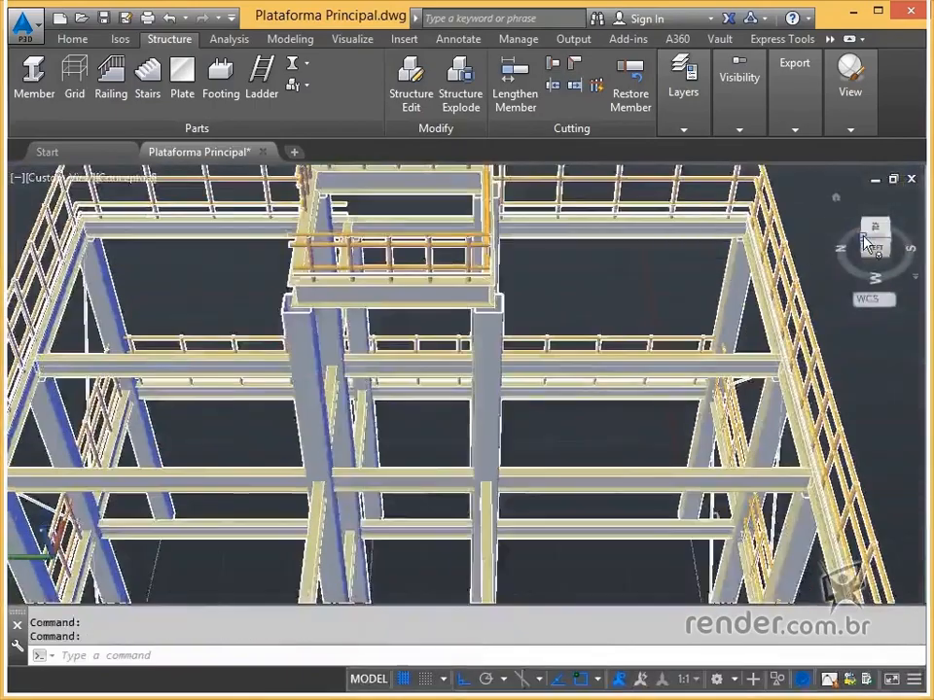
click(865, 240)
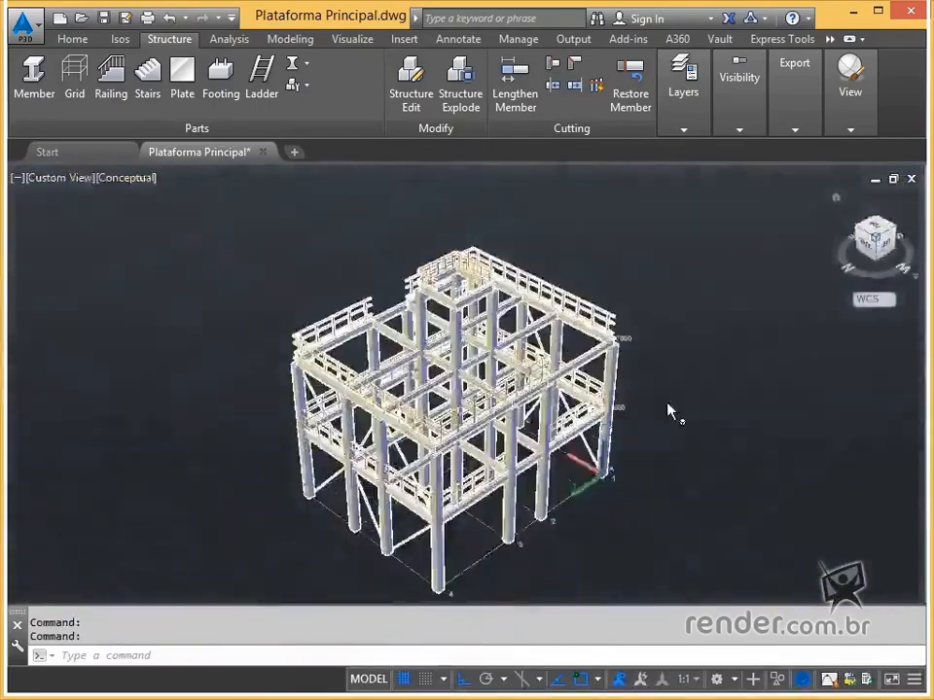
scroll(426, 409, up, 4)
middle_drag(428, 413, 423, 431)
scroll(408, 467, up, 4)
middle_drag(380, 513, 458, 383)
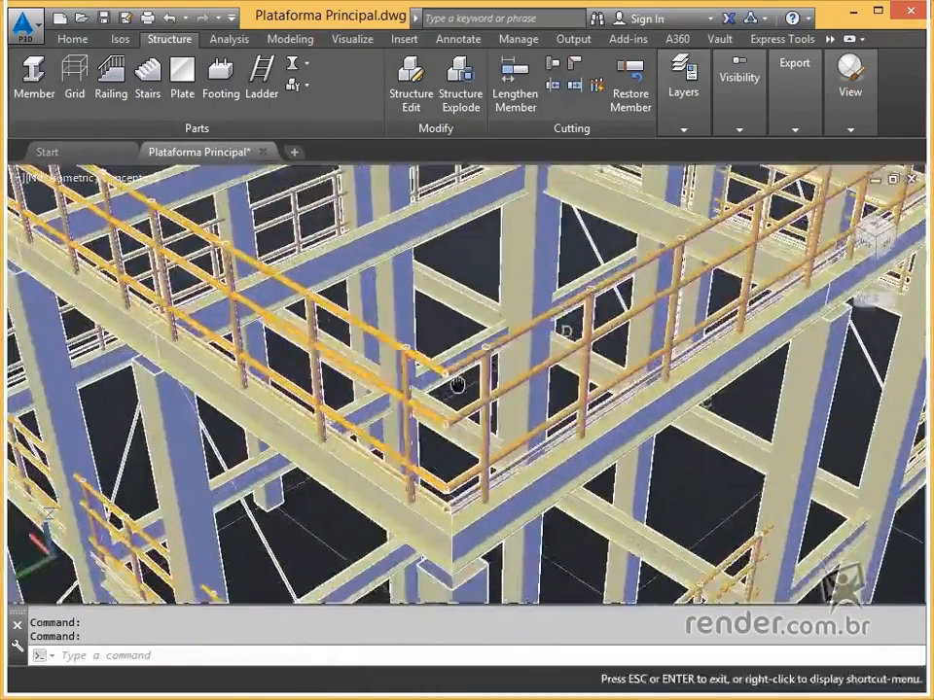
click(574, 64)
click(435, 368)
click(461, 363)
scroll(437, 441, up, 3)
middle_drag(437, 441, 488, 340)
scroll(496, 329, down, 3)
click(507, 336)
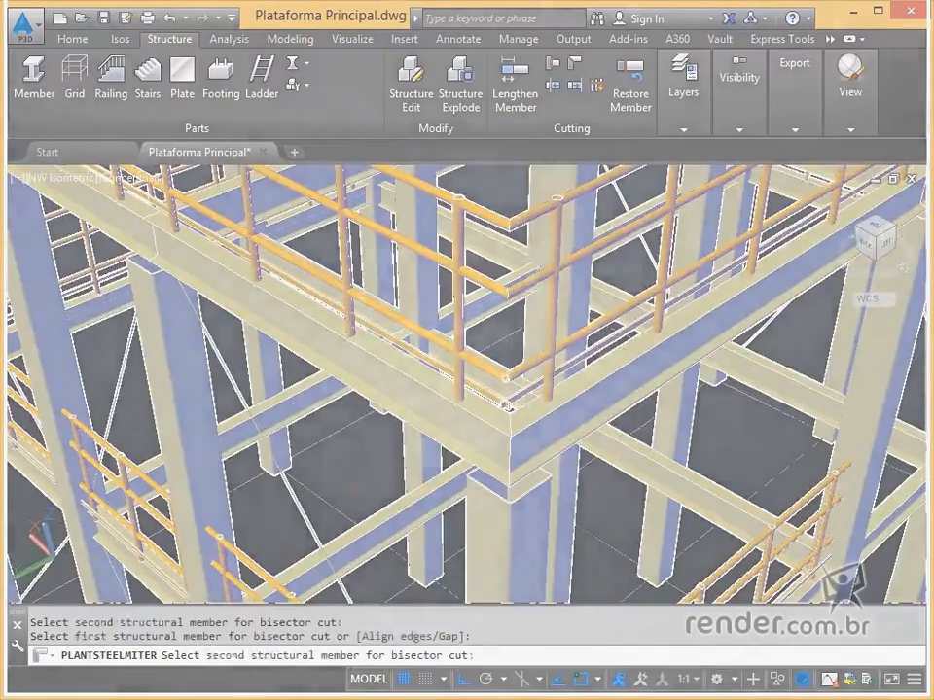